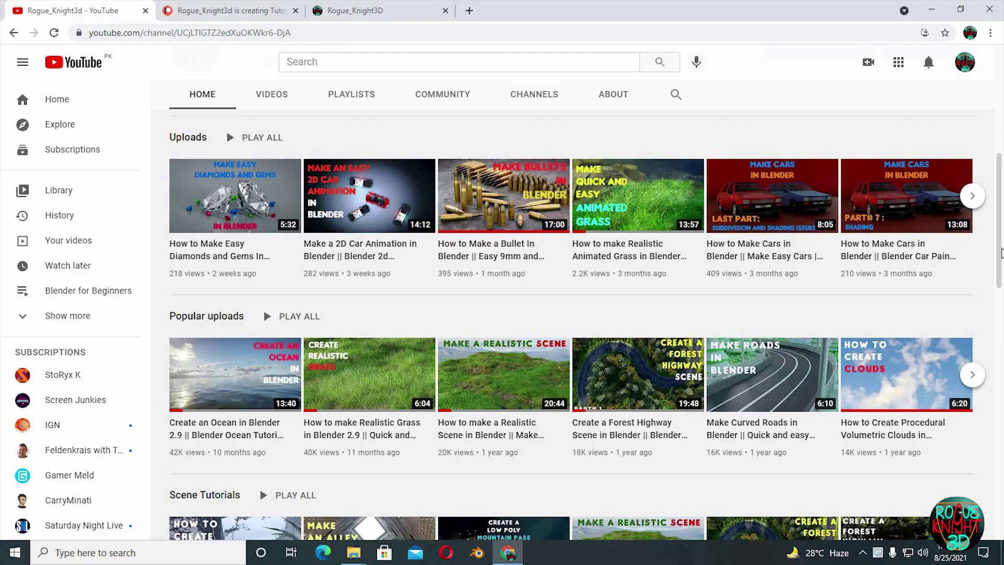
pyautogui.scroll(-2, 1002, 263)
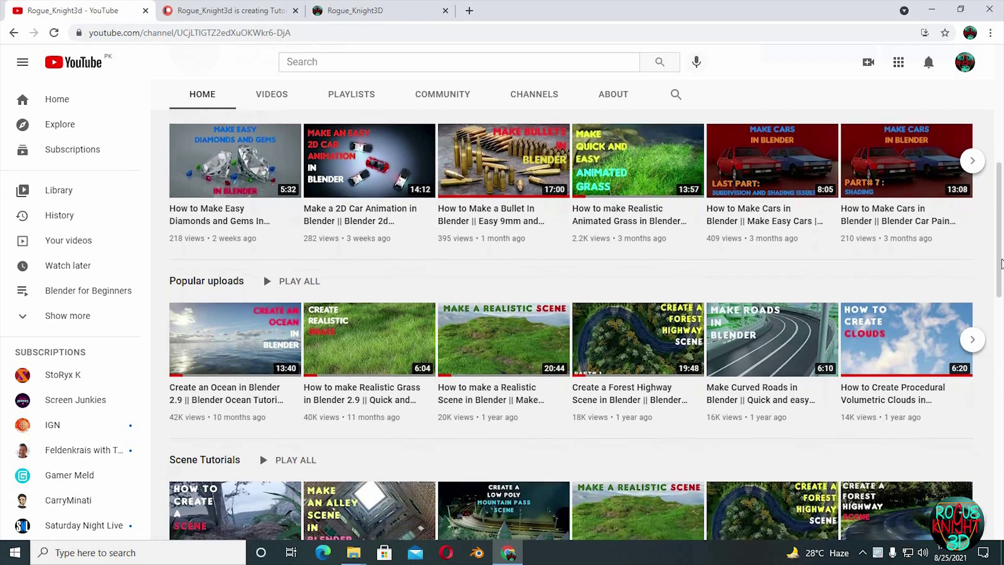
pyautogui.moveTo(1002, 264); pyautogui.dragTo(1002, 311)
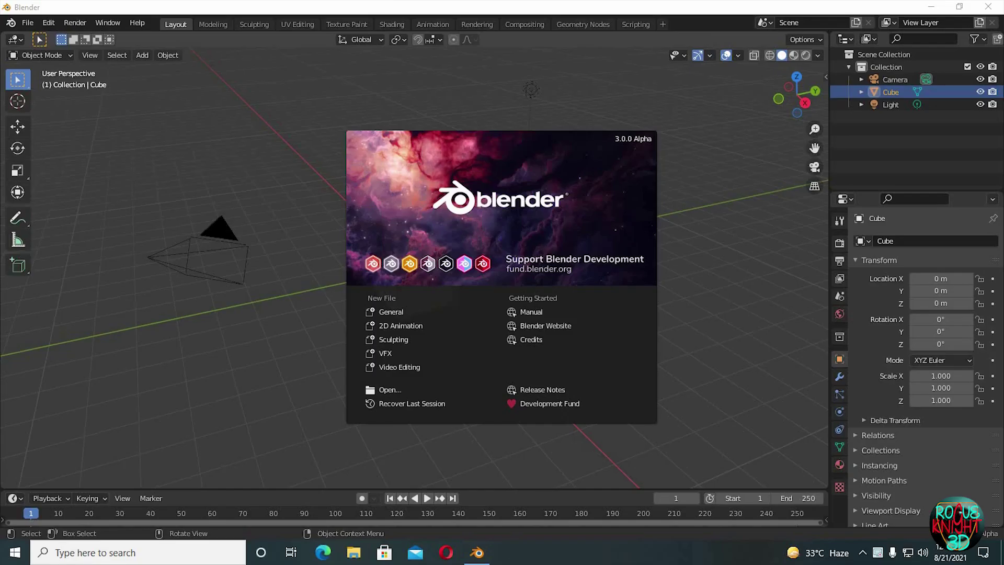
# Dismiss the splash screen in Blender and delete the default cube and light, keeping the camera.
pyautogui.click(701, 315)
pyautogui.moveTo(382, 341); pyautogui.dragTo(584, 70)
pyautogui.press('Delete')
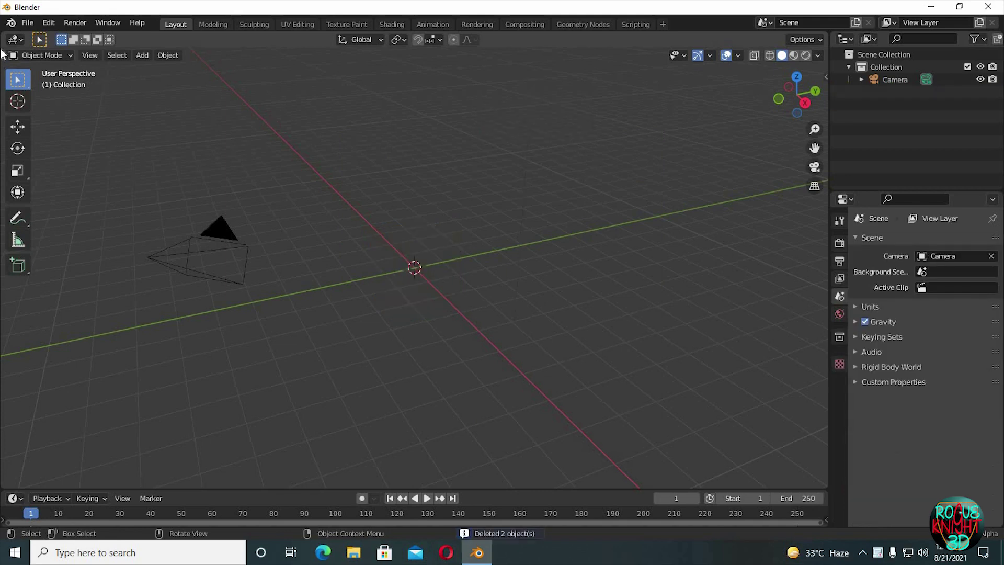
# Find the Add Mesh: A.N.T.Landscape add-on in the preferences, enable it and close the preferences.
pyautogui.click(48, 22)
pyautogui.click(95, 201)
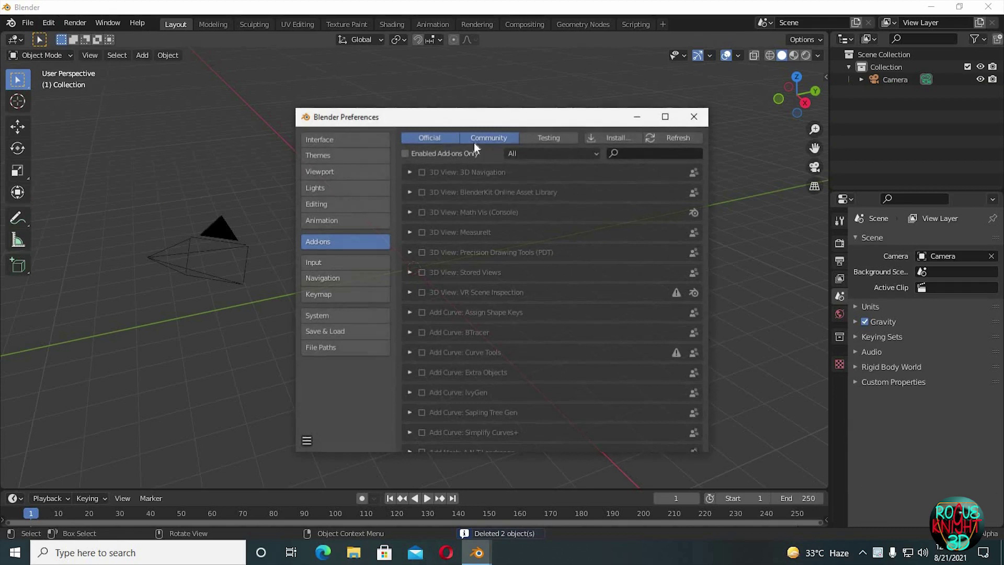
pyautogui.write('lands')
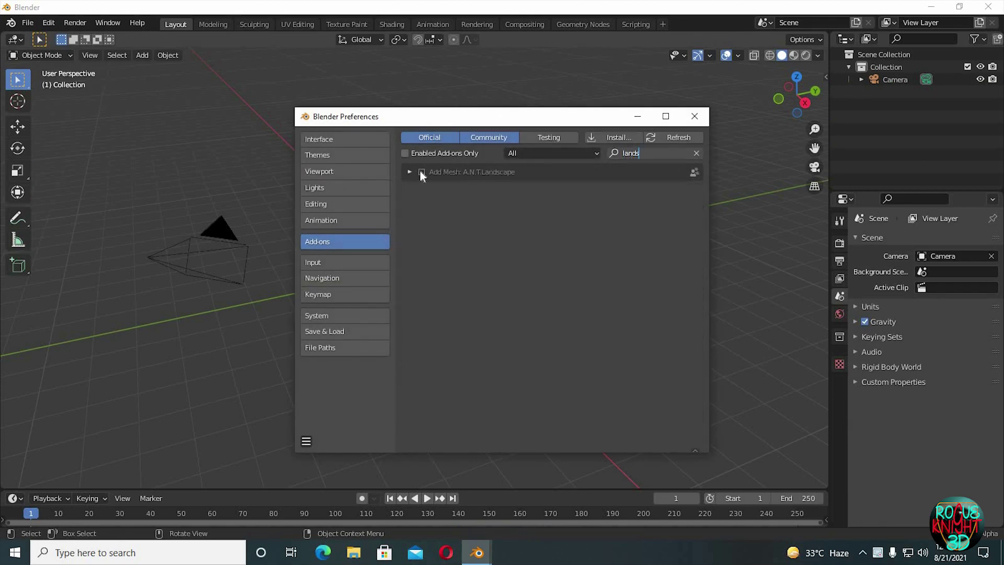
pyautogui.press('Return')
pyautogui.click(421, 172)
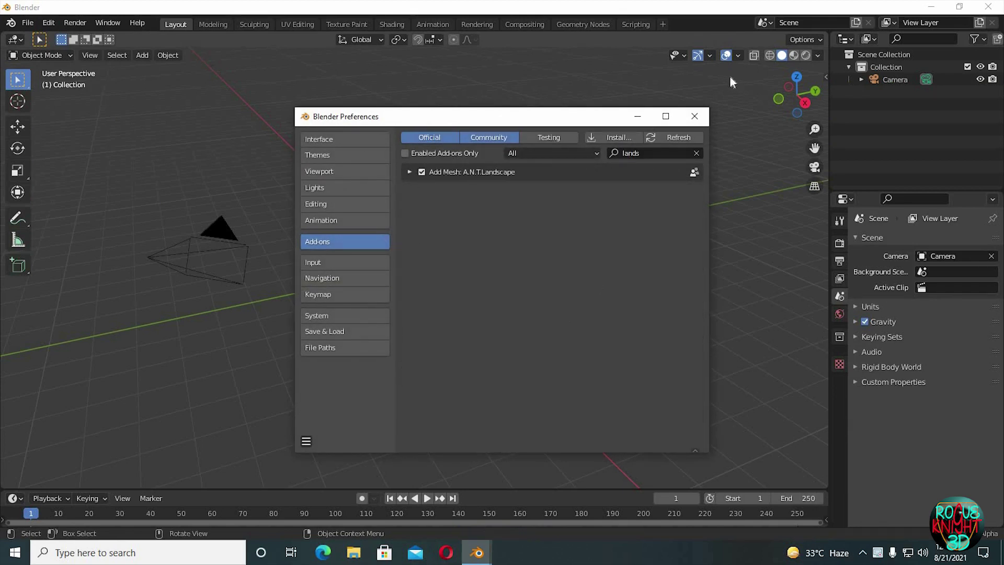
pyautogui.click(695, 116)
# Add a Landscape mesh to the scene.
pyautogui.hotkey('shift', 'a')
pyautogui.moveTo(435, 247)
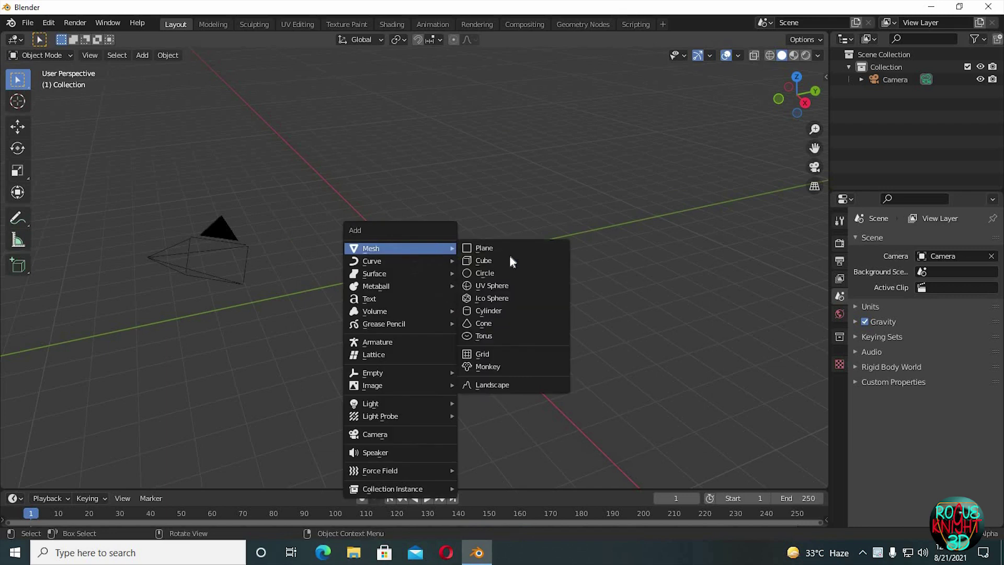
pyautogui.click(506, 382)
pyautogui.scroll(6, 474, 296)
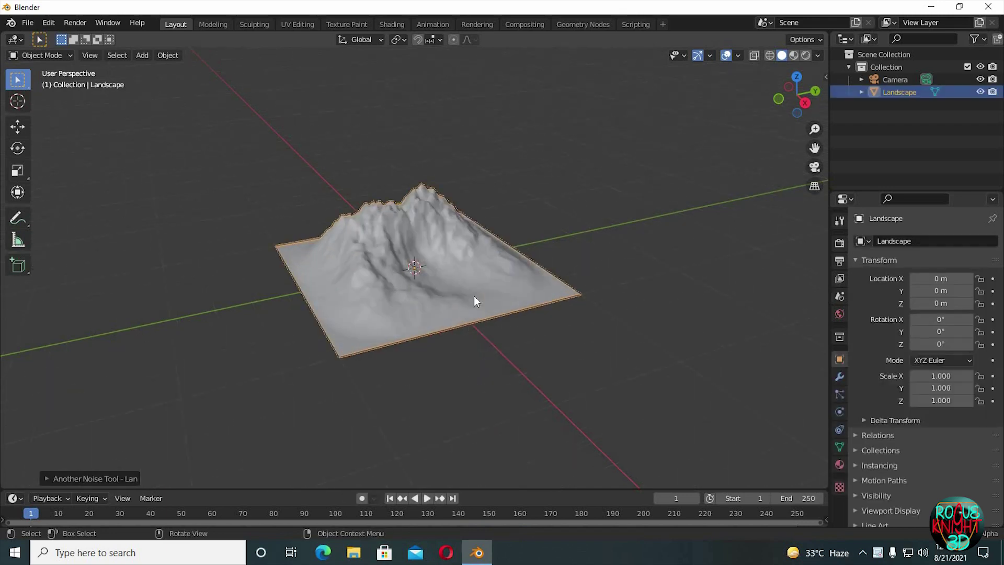
pyautogui.moveTo(479, 294); pyautogui.dragTo(153, 415, button='middle')
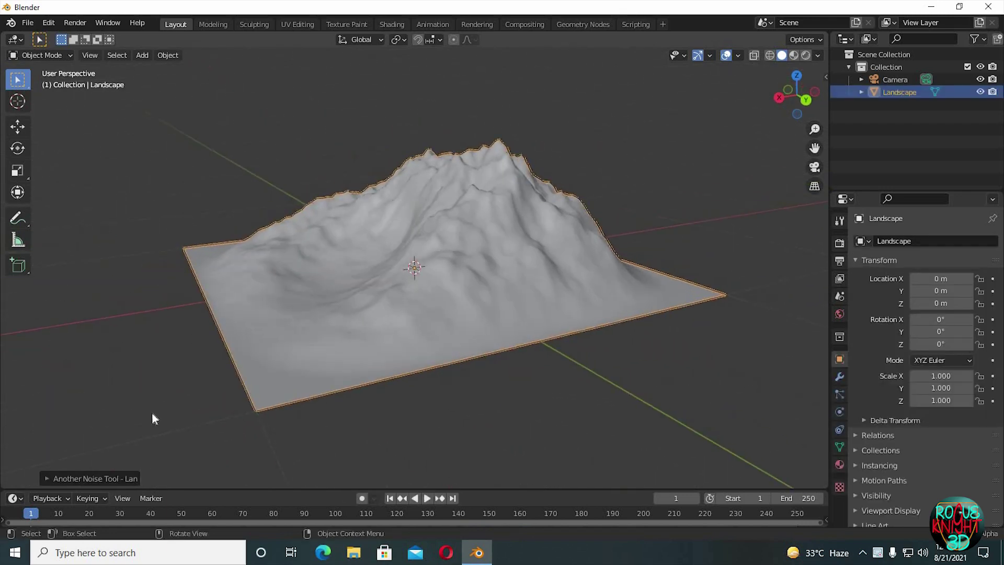
# Apply the mountain 1 operator preset to the landscape and set its random seed to 5.
pyautogui.click(45, 478)
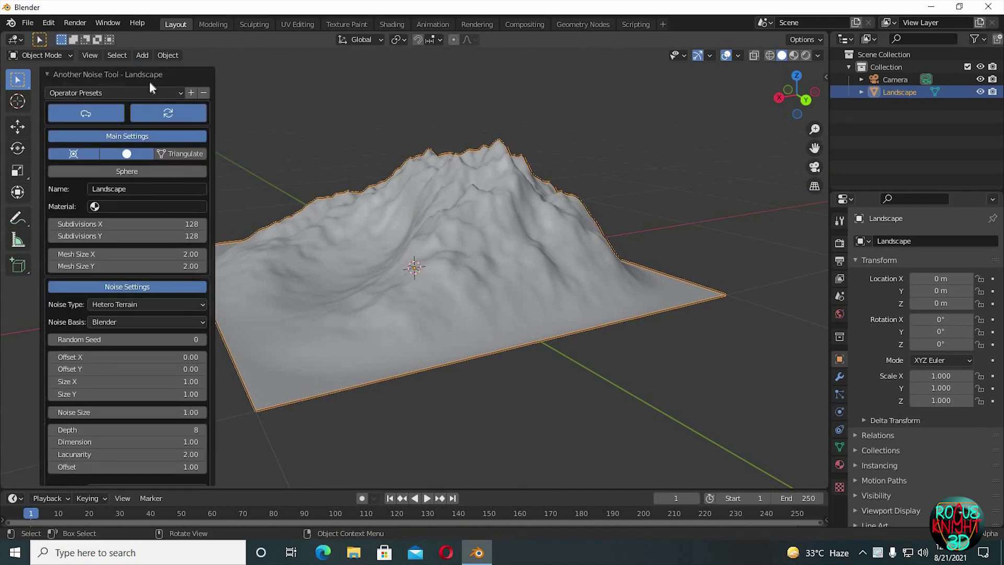
pyautogui.click(159, 92)
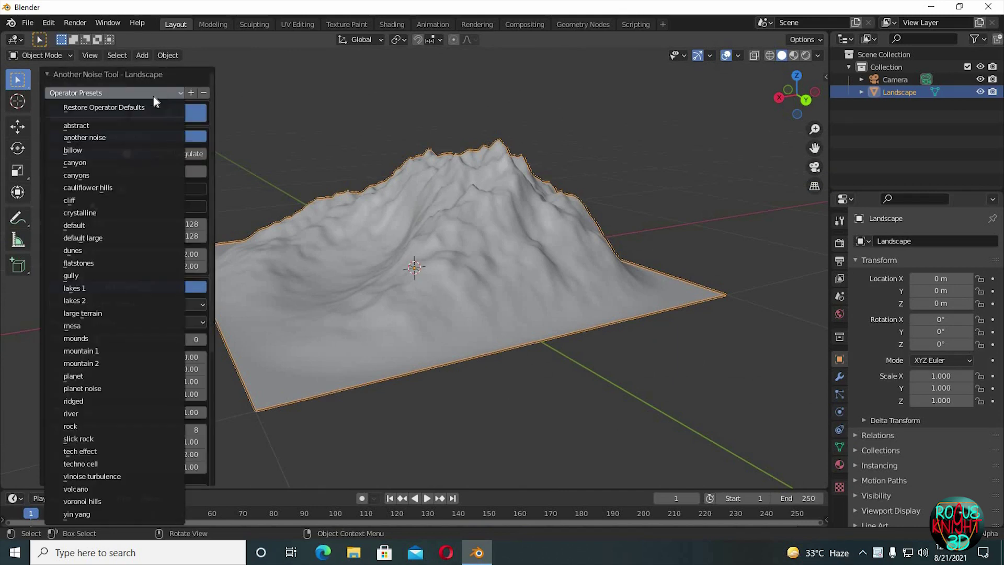
pyautogui.click(101, 350)
pyautogui.moveTo(330, 315); pyautogui.dragTo(526, 312, button='middle')
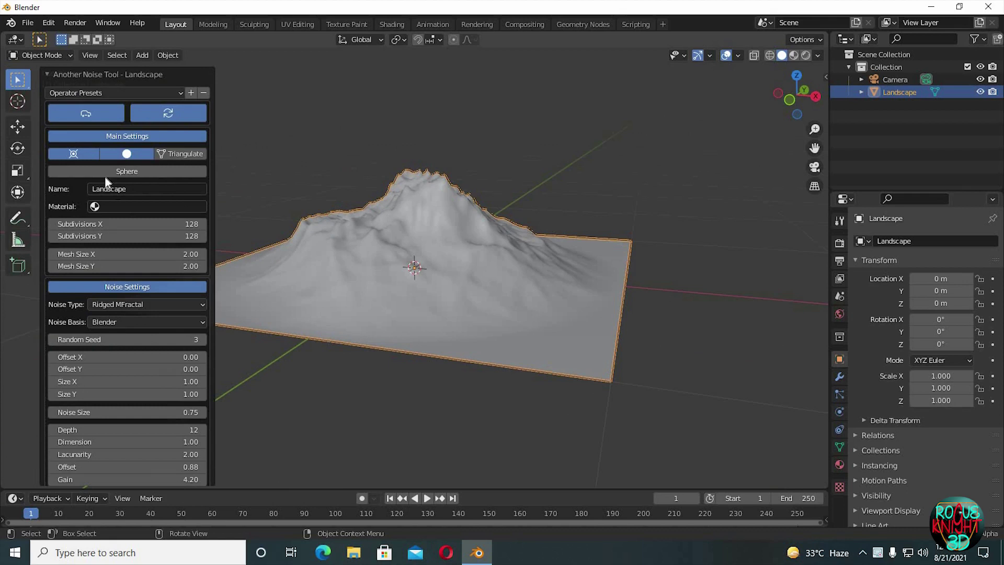
pyautogui.click(202, 339)
pyautogui.click(203, 339)
pyautogui.moveTo(393, 315); pyautogui.dragTo(366, 318, button='middle')
# Set the landscape's displacement offset to 0.31 and height to 0.56, and finish by deselecting the mesh.
pyautogui.scroll(-6, 149, 406)
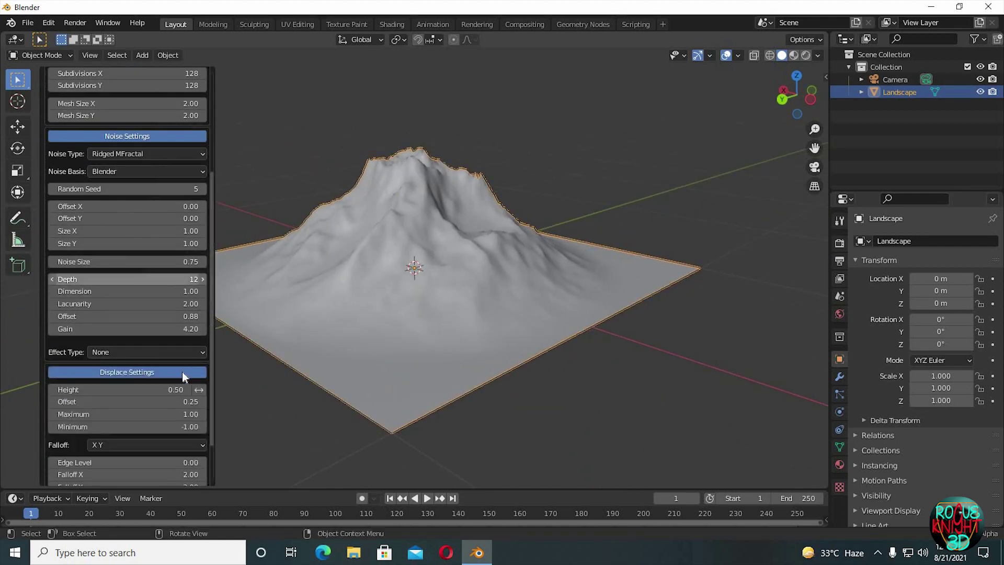
pyautogui.scroll(-3, 183, 371)
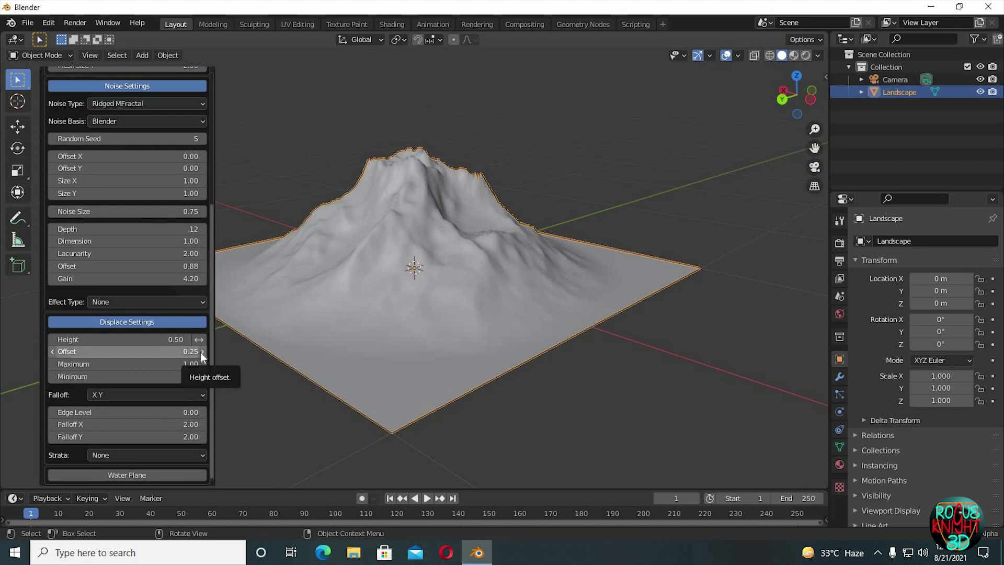
pyautogui.click(201, 351)
pyautogui.click(201, 352)
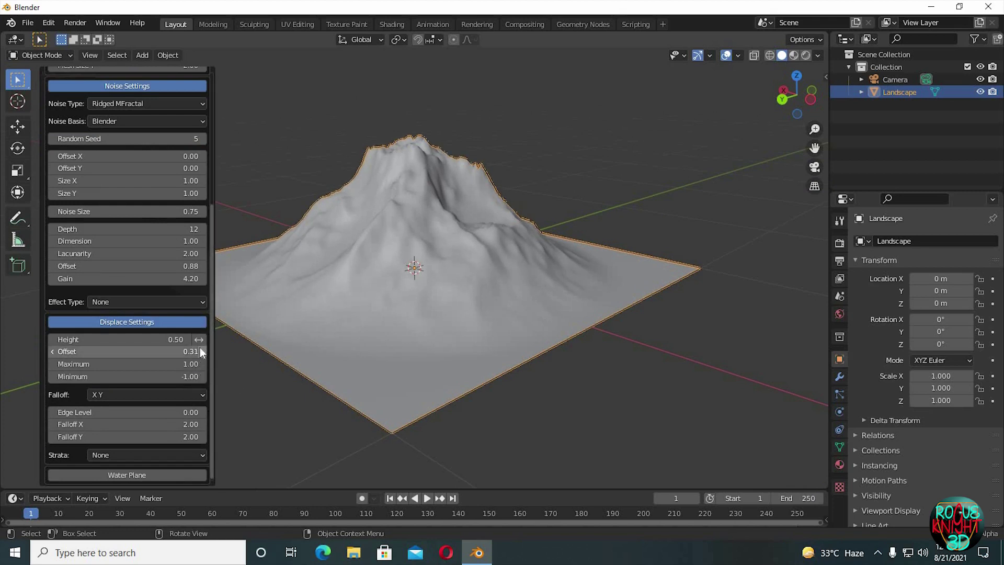
pyautogui.click(187, 339)
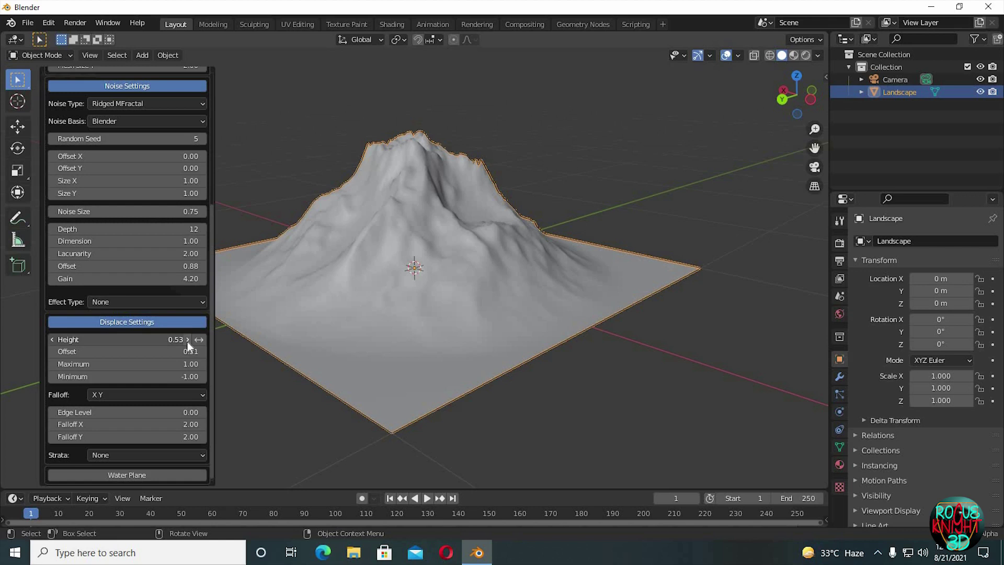
pyautogui.click(187, 339)
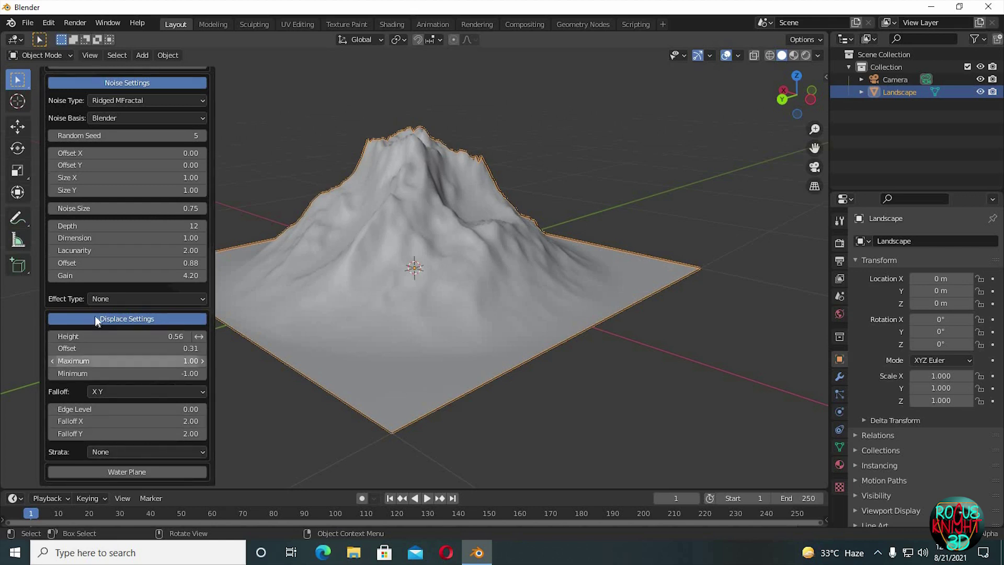
pyautogui.moveTo(560, 242); pyautogui.dragTo(494, 269, button='middle')
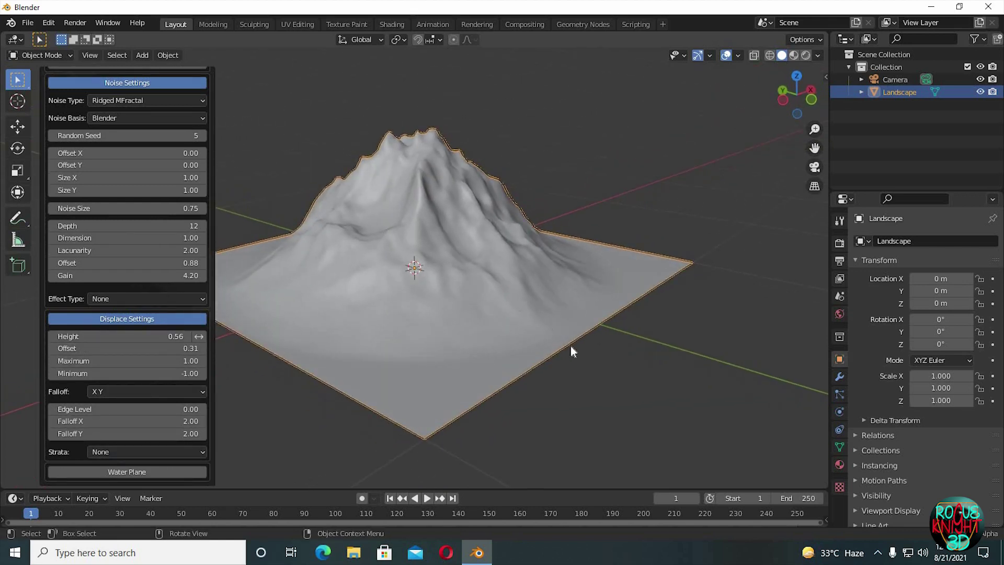
pyautogui.click(588, 366)
# Scale the landscape's whole mesh by a factor of 4 in Edit Mode and return to Object Mode.
pyautogui.moveTo(589, 364); pyautogui.dragTo(503, 353, button='middle')
pyautogui.scroll(-3, 538, 351)
pyautogui.scroll(1, 556, 359)
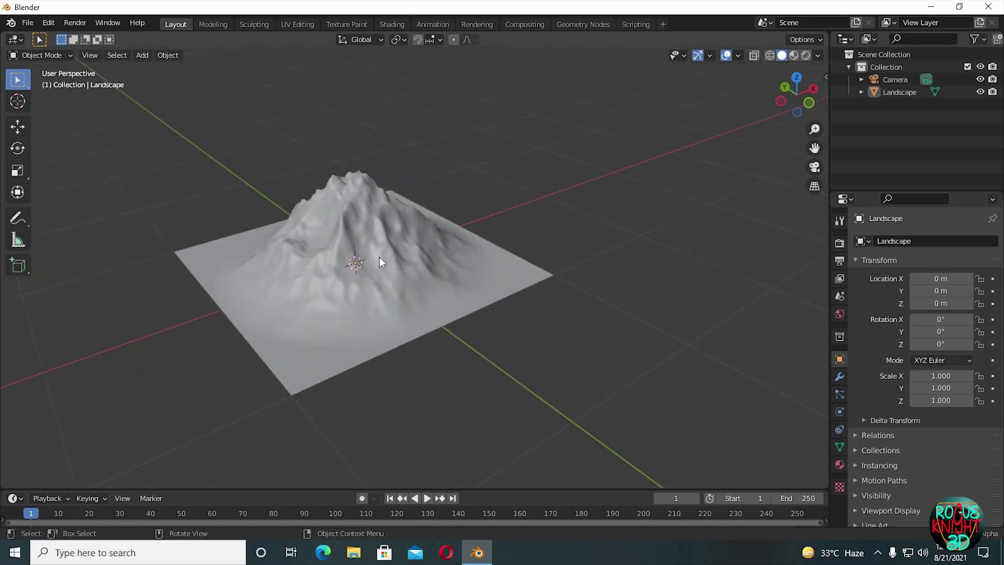
pyautogui.click(380, 257)
pyautogui.press('Tab')
pyautogui.press('s')
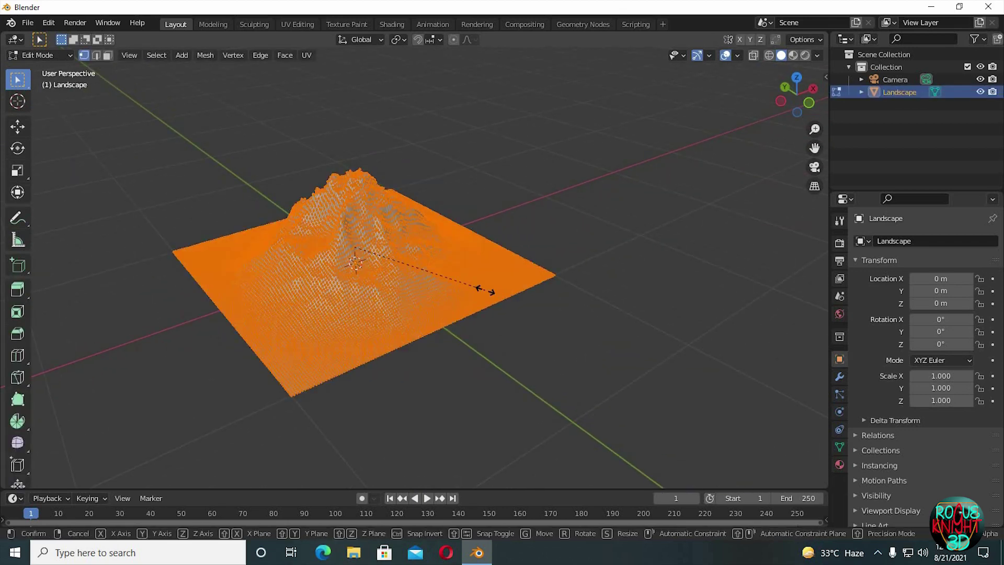
pyautogui.press('4')
pyautogui.press('Return')
pyautogui.scroll(-5, 485, 290)
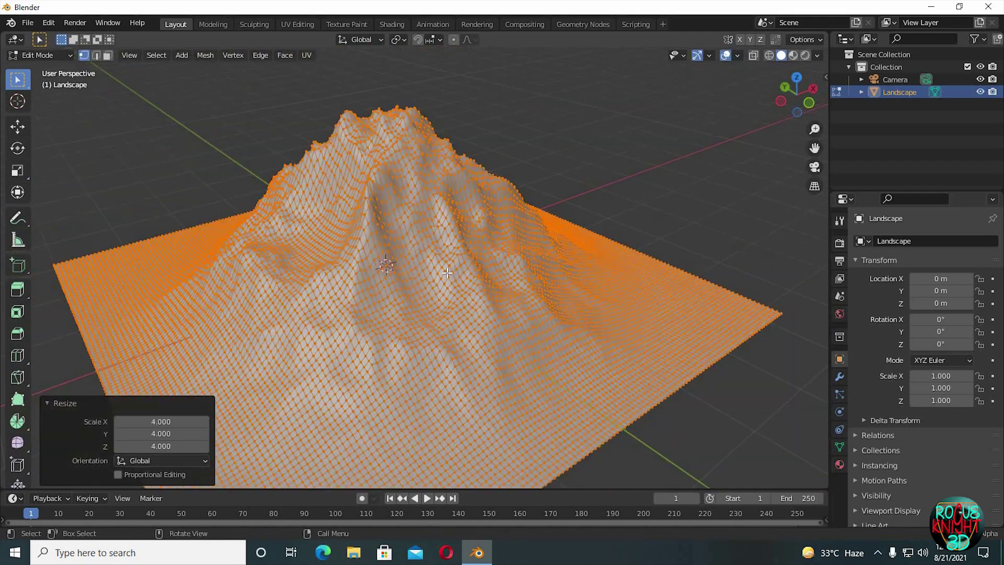
pyautogui.moveTo(501, 290)
pyautogui.mouseDown(button='middle')
pyautogui.moveTo(473, 272)
pyautogui.moveTo(493, 278)
pyautogui.mouseUp(button='middle')
pyautogui.scroll(-1, 493, 278)
pyautogui.press('Tab')
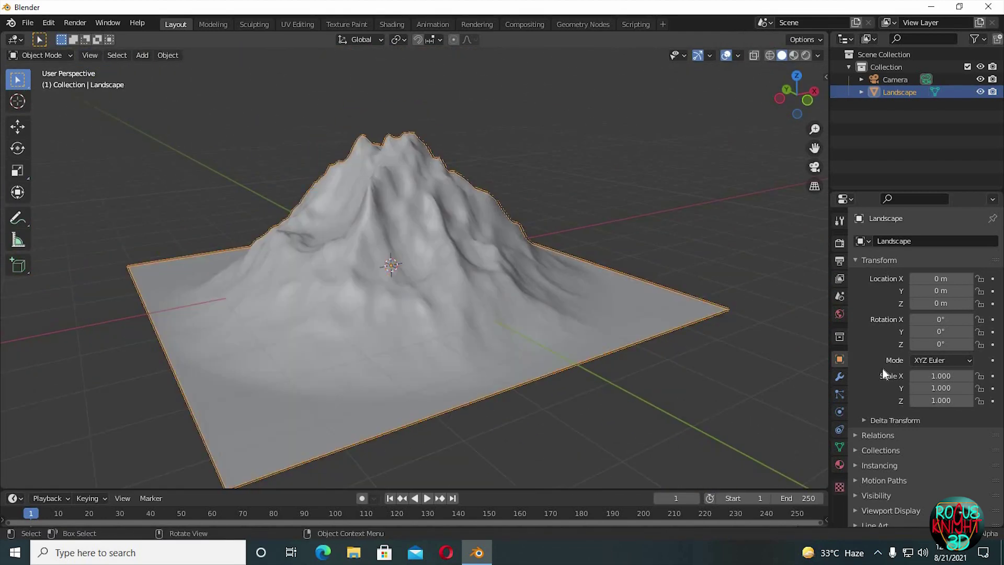
# Add a Subdivision Surface modifier to the landscape and set its viewport level to 2.
pyautogui.click(839, 376)
pyautogui.click(895, 241)
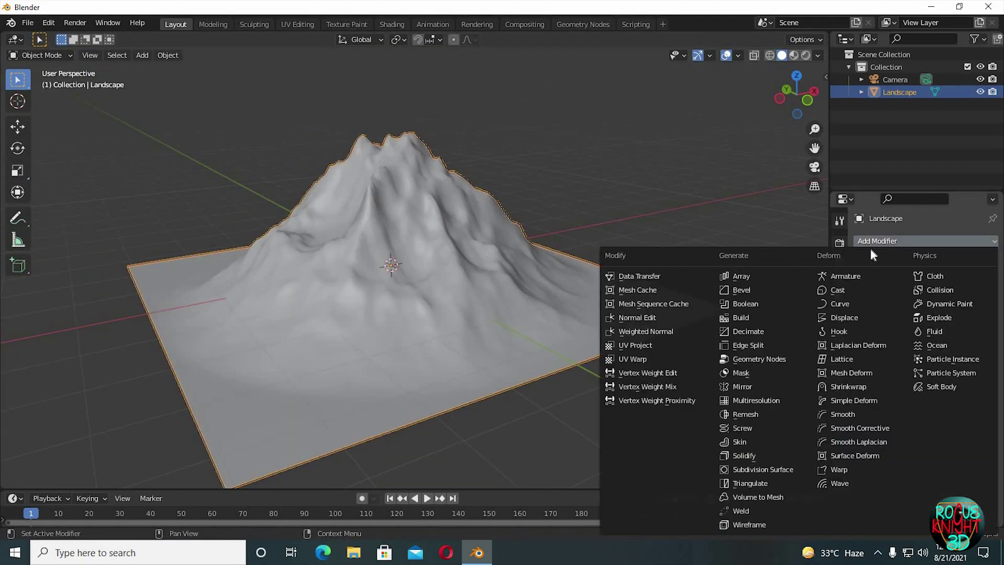
pyautogui.click(759, 469)
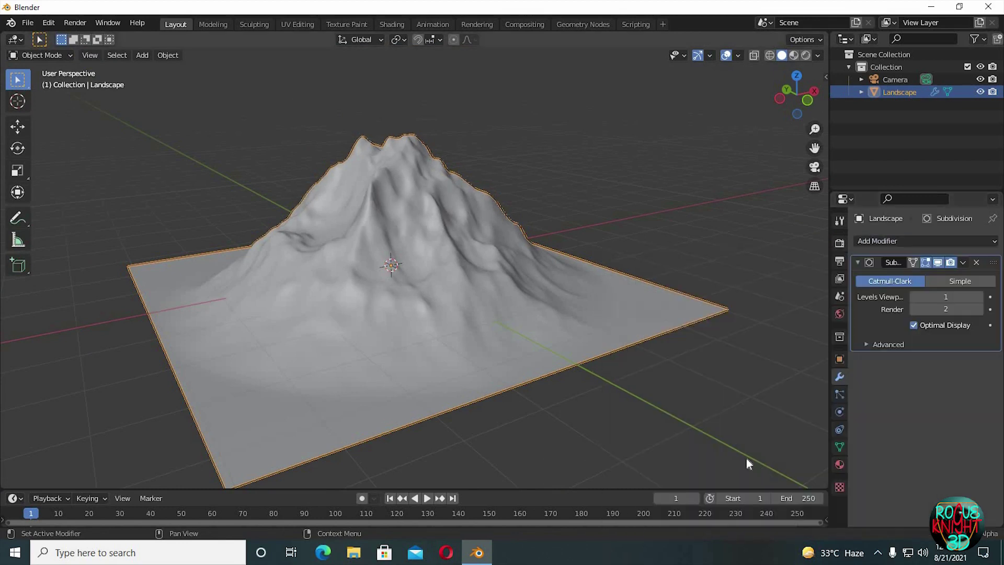
pyautogui.click(984, 298)
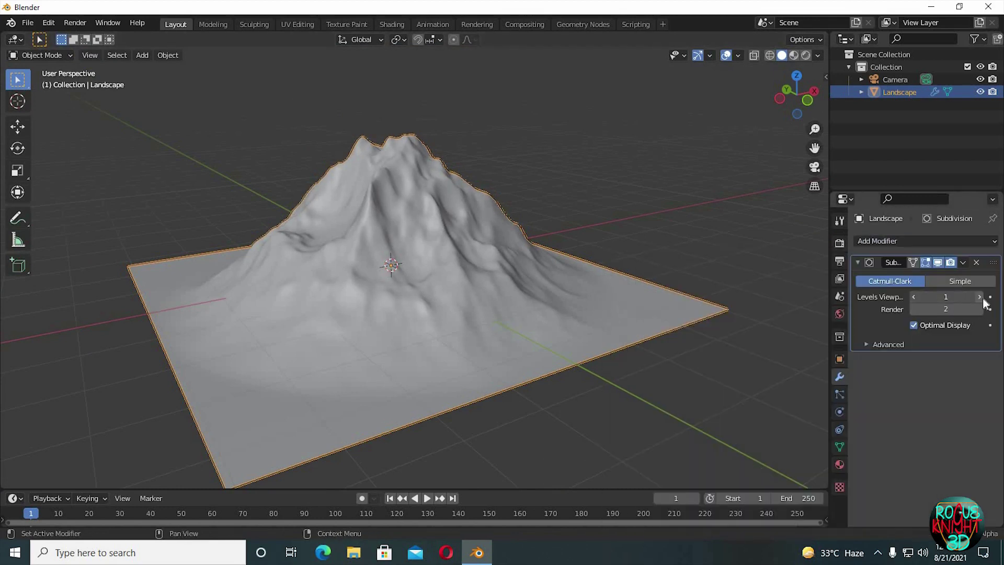
# Add a Displace modifier to the landscape and set its strength to 0.012.
pyautogui.click(934, 241)
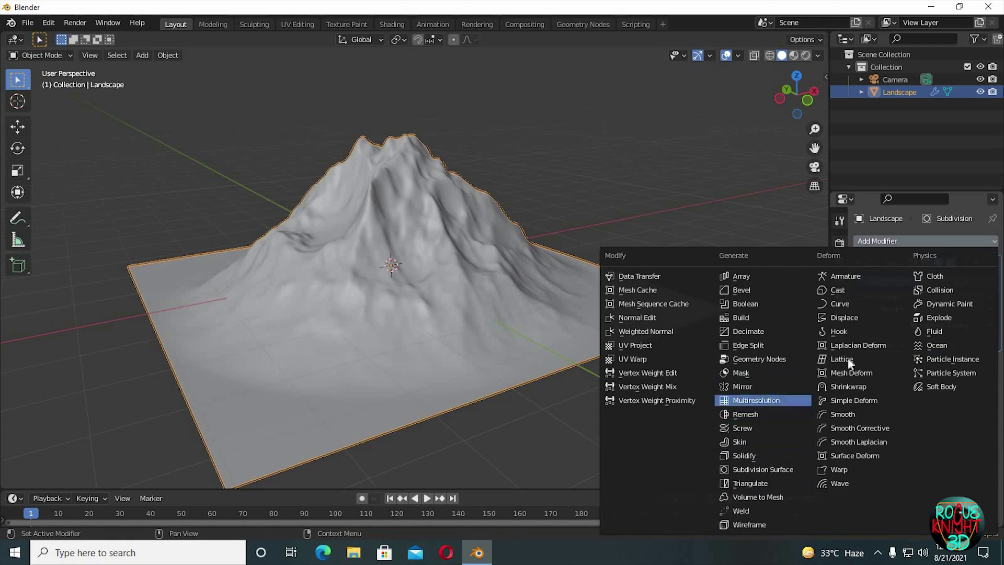
pyautogui.click(853, 321)
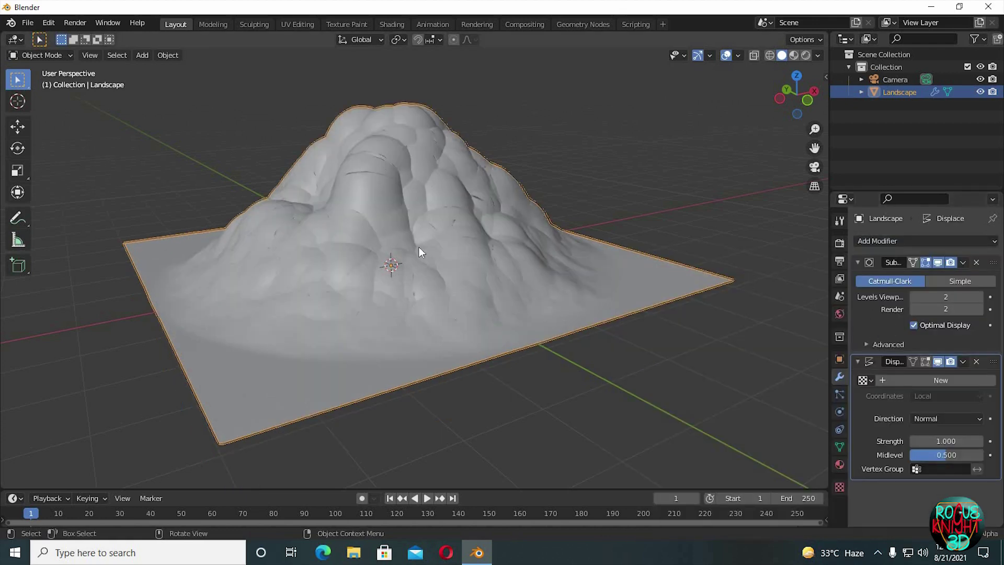
pyautogui.click(945, 441)
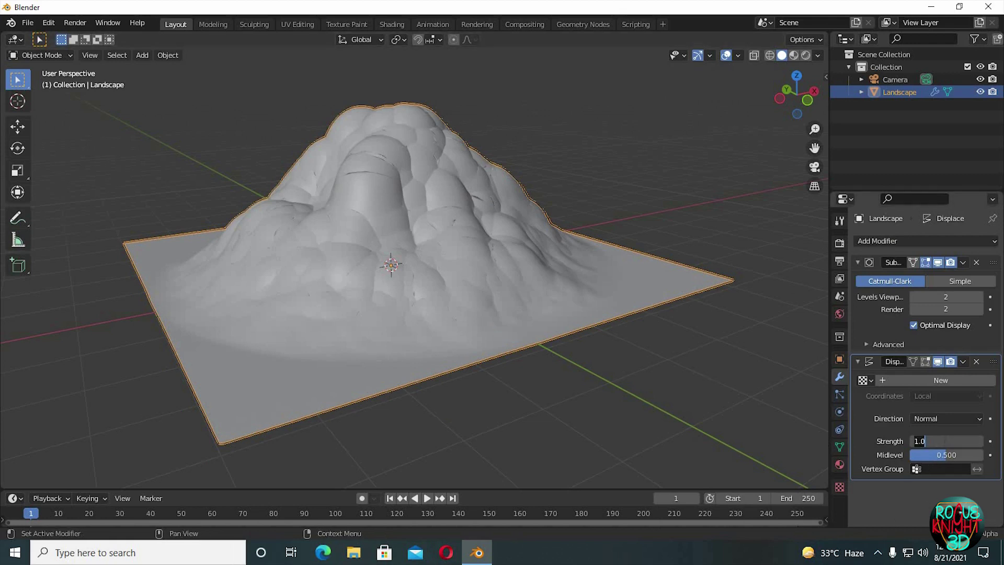
pyautogui.write('.0')
pyautogui.press('Return')
pyautogui.moveTo(747, 403); pyautogui.dragTo(733, 392, button='middle')
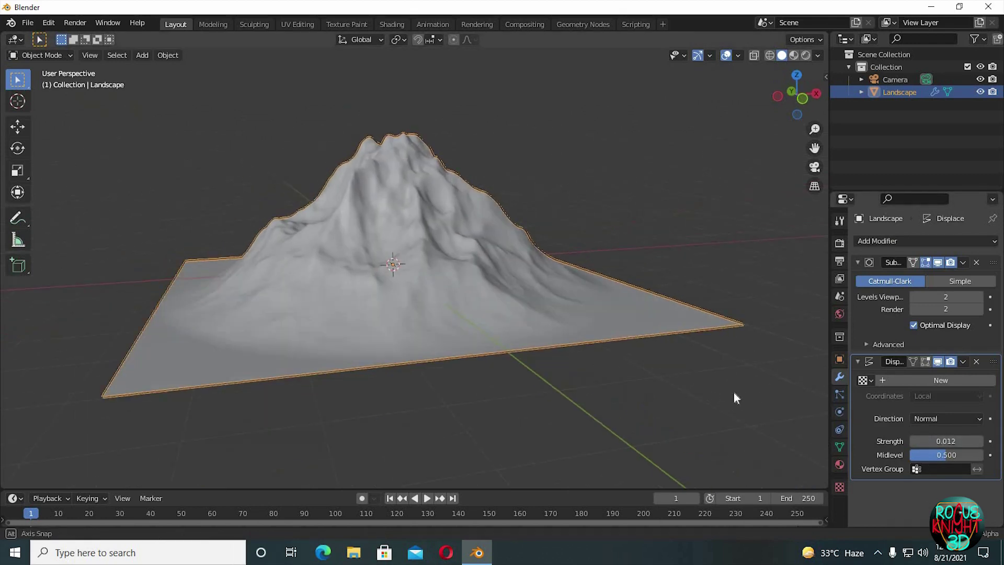
# Create a new texture for the Displace modifier as a Musgrave texture of the fBM type.
pyautogui.click(974, 382)
pyautogui.click(991, 386)
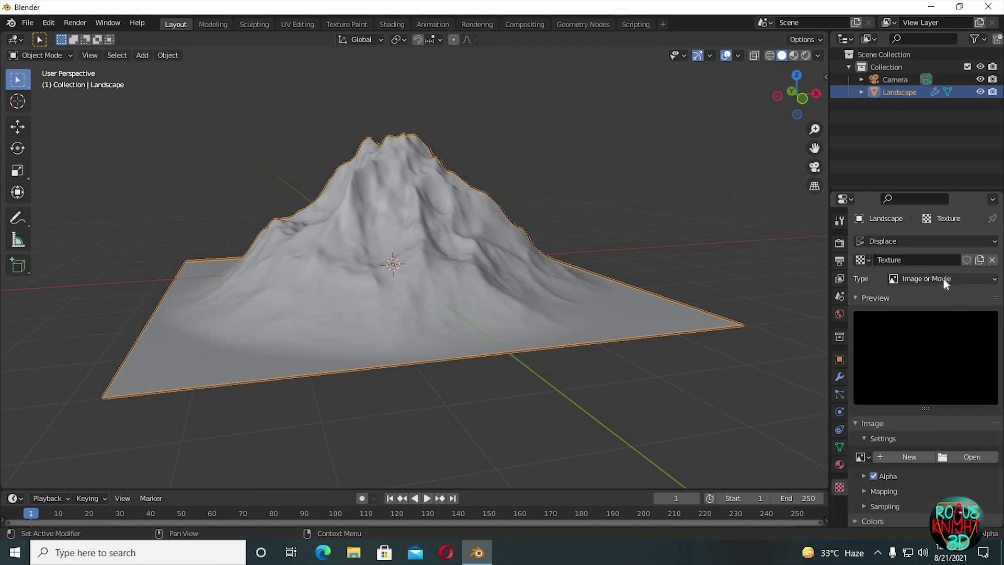
pyautogui.click(944, 278)
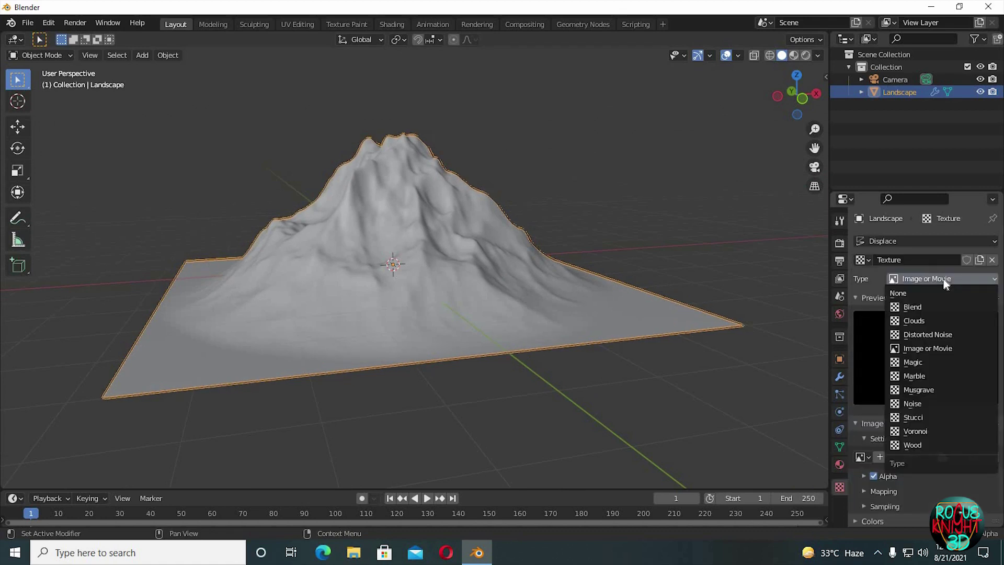
pyautogui.click(940, 393)
pyautogui.scroll(-3, 854, 339)
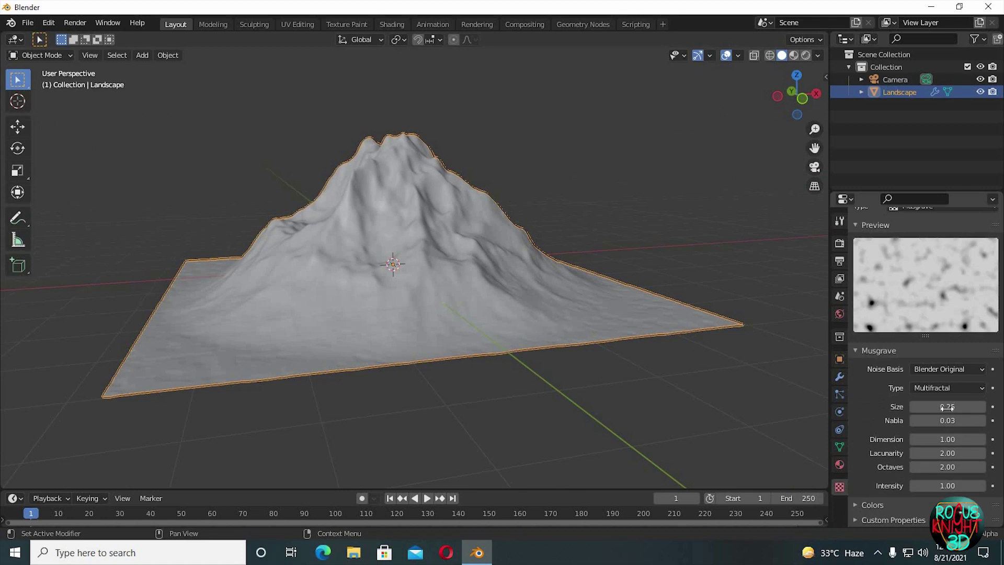
pyautogui.click(953, 388)
pyautogui.click(924, 442)
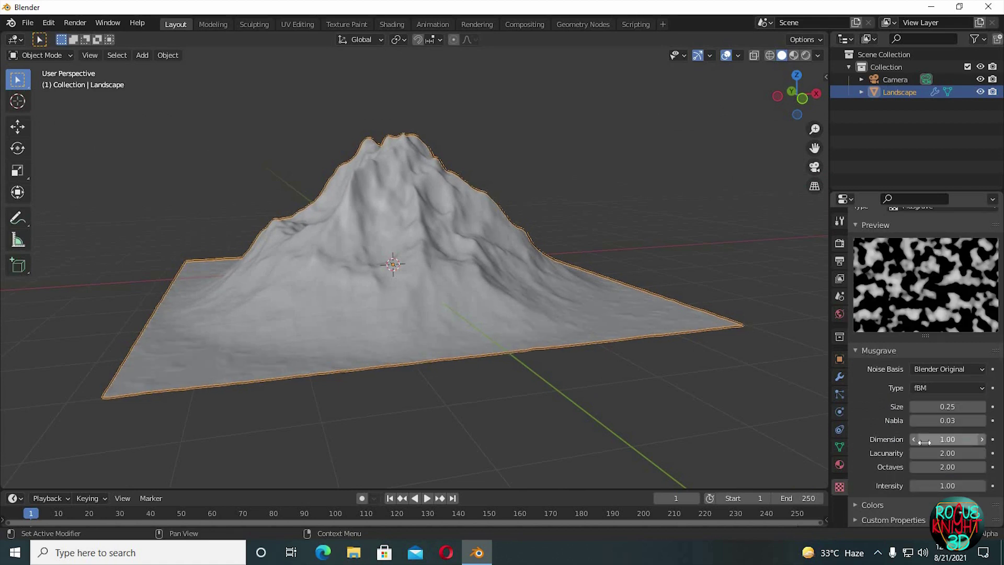
# Set the Musgrave texture's lacunarity to 1 and its octaves to 2.5.
pyautogui.moveTo(659, 377); pyautogui.dragTo(584, 371, button='middle')
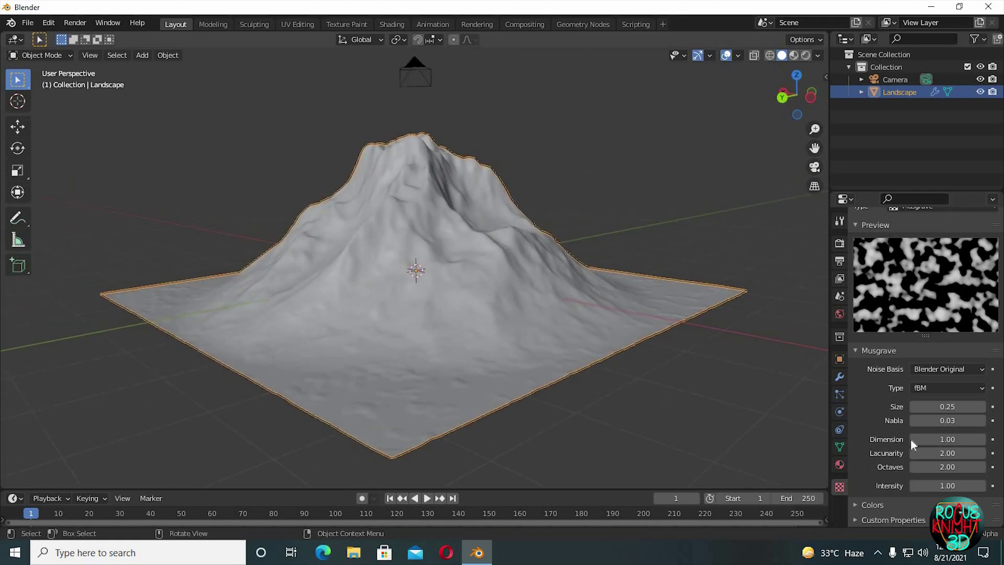
pyautogui.click(951, 453)
pyautogui.write('1')
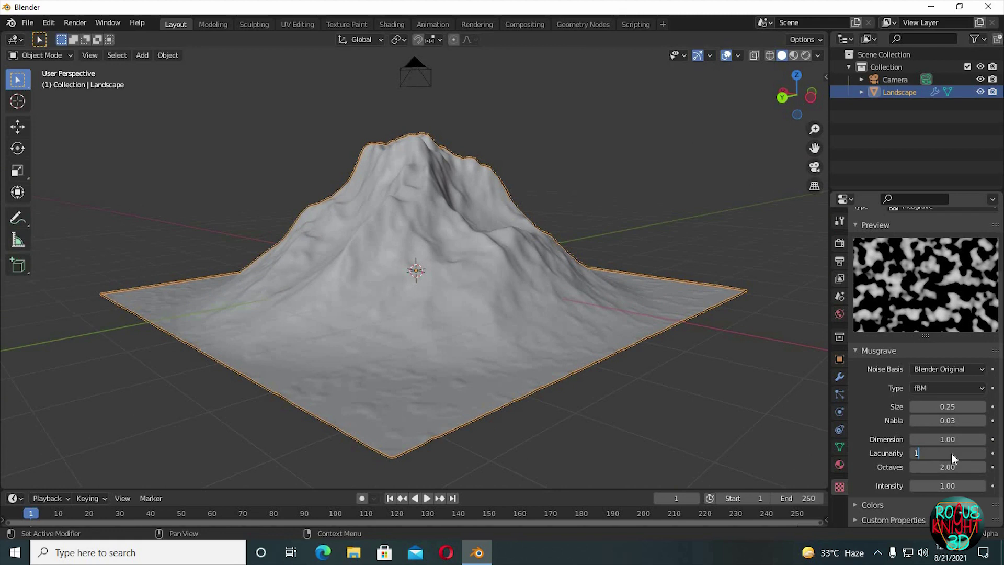
pyautogui.press('Return')
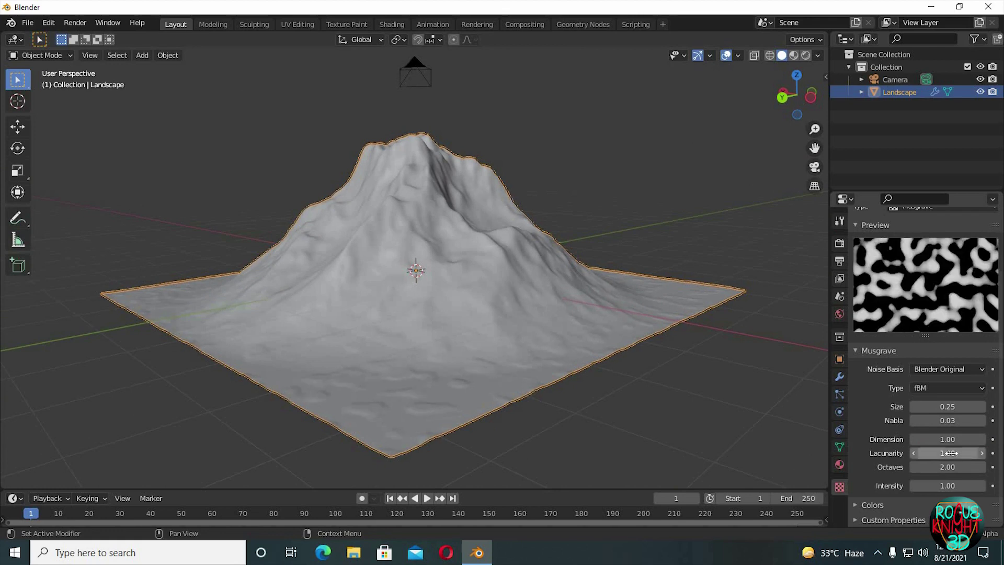
pyautogui.click(953, 468)
pyautogui.write('2.5')
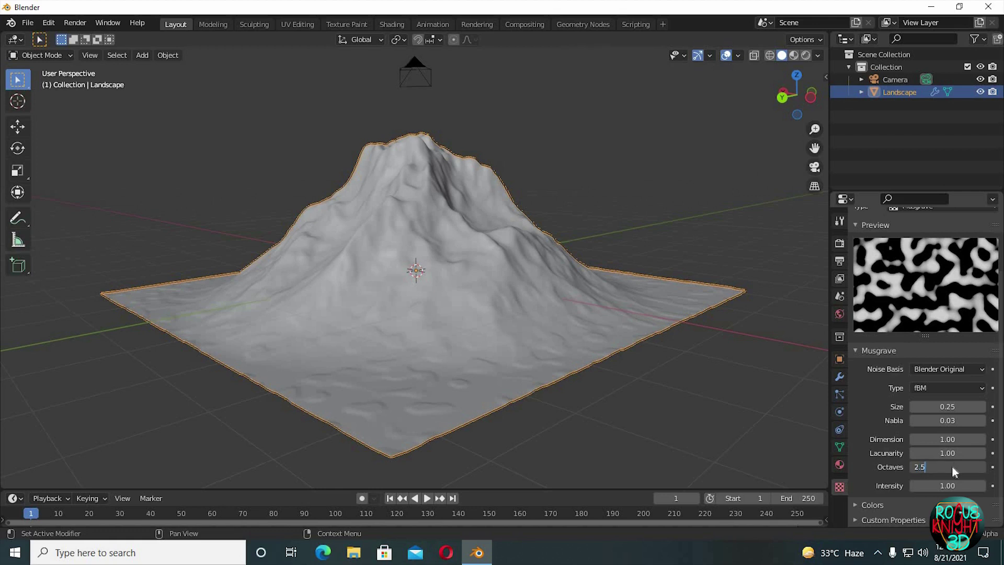
pyautogui.press('Return')
# Try a brightness of 2.0 in the Musgrave texture's color settings.
pyautogui.click(859, 506)
pyautogui.scroll(-5, 857, 454)
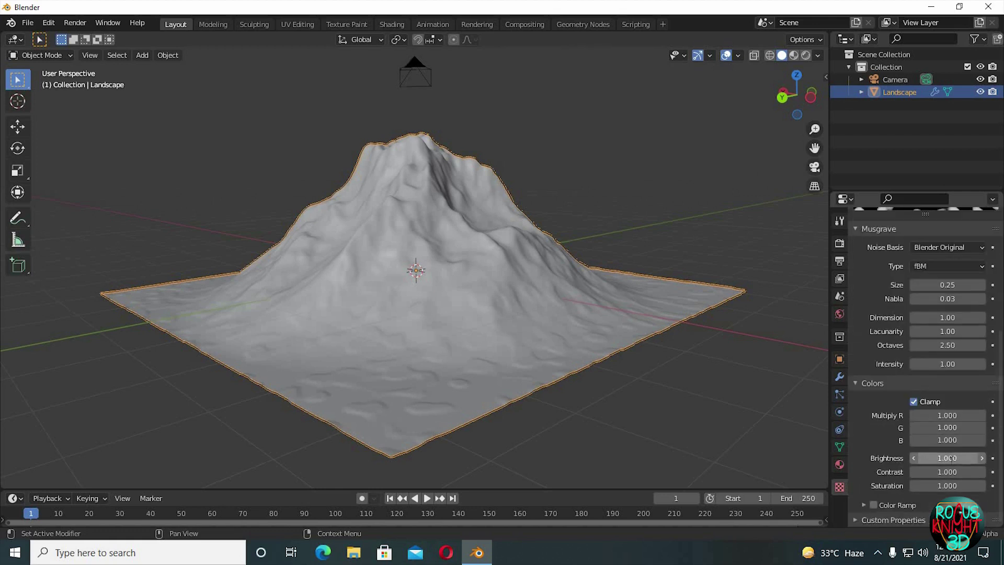
pyautogui.click(950, 458)
pyautogui.write('2.0')
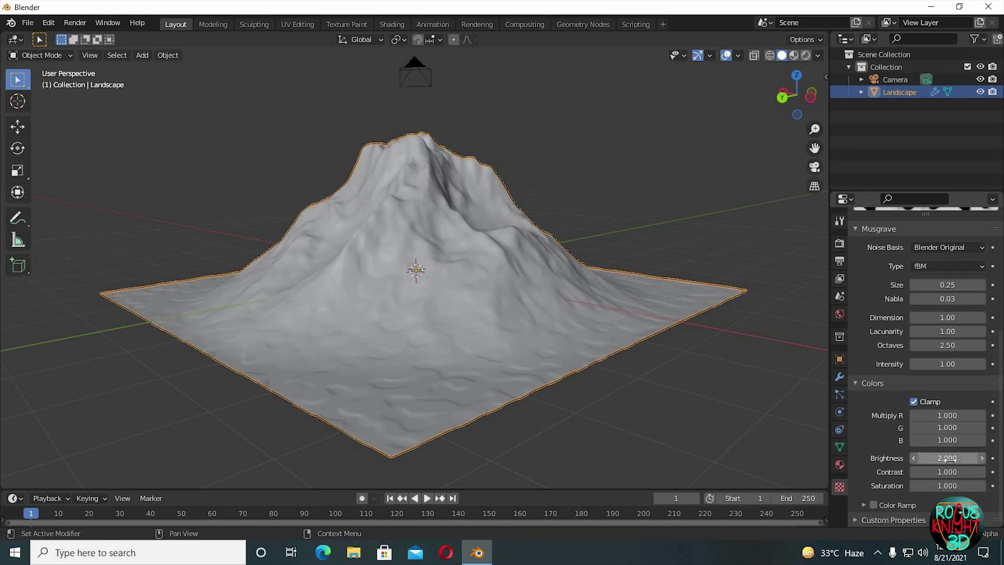
pyautogui.press('Return')
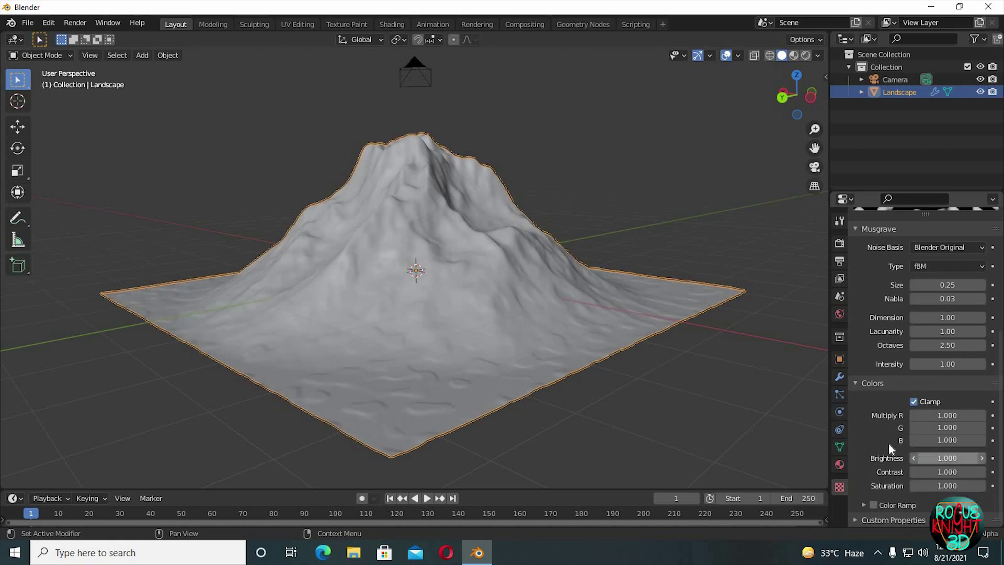
pyautogui.scroll(7, 872, 454)
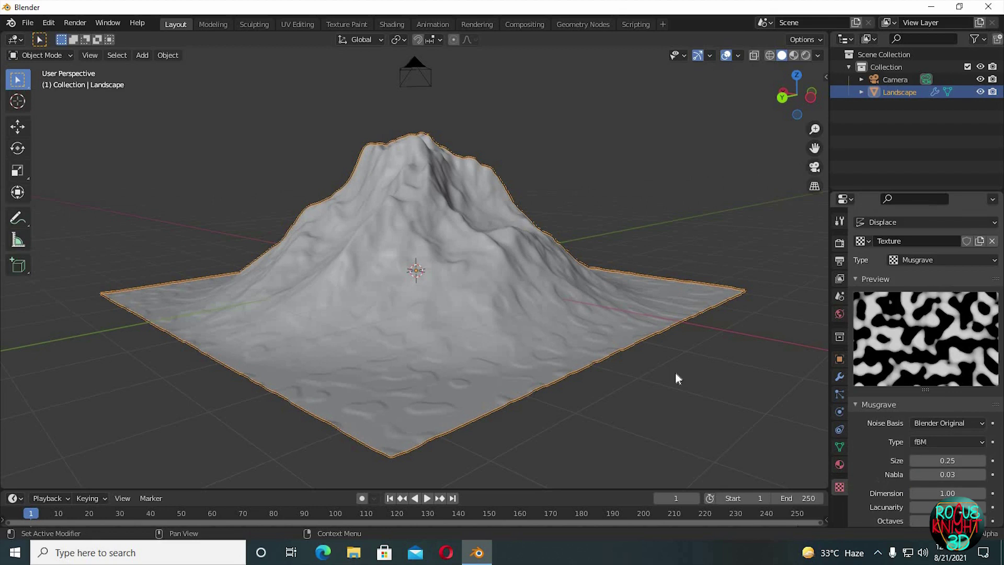
# Switch to the Shading workspace and create a new material for the landscape.
pyautogui.click(393, 24)
pyautogui.scroll(1, 516, 208)
pyautogui.moveTo(515, 208); pyautogui.dragTo(521, 180, button='middle')
pyautogui.scroll(3, 511, 192)
pyautogui.click(528, 318)
pyautogui.moveTo(544, 269); pyautogui.dragTo(554, 152, button='middle')
pyautogui.moveTo(580, 307); pyautogui.dragTo(588, 371, button='middle')
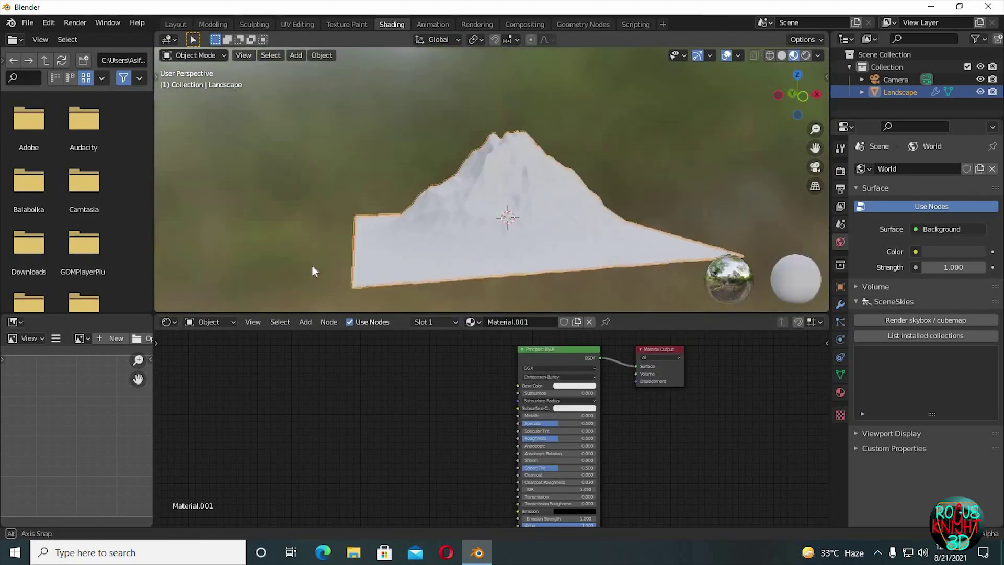
pyautogui.moveTo(311, 265); pyautogui.dragTo(494, 293, button='middle')
# Add a ColorRamp node beside the Principled BSDF.
pyautogui.hotkey('shift', 'a')
pyautogui.click(453, 373)
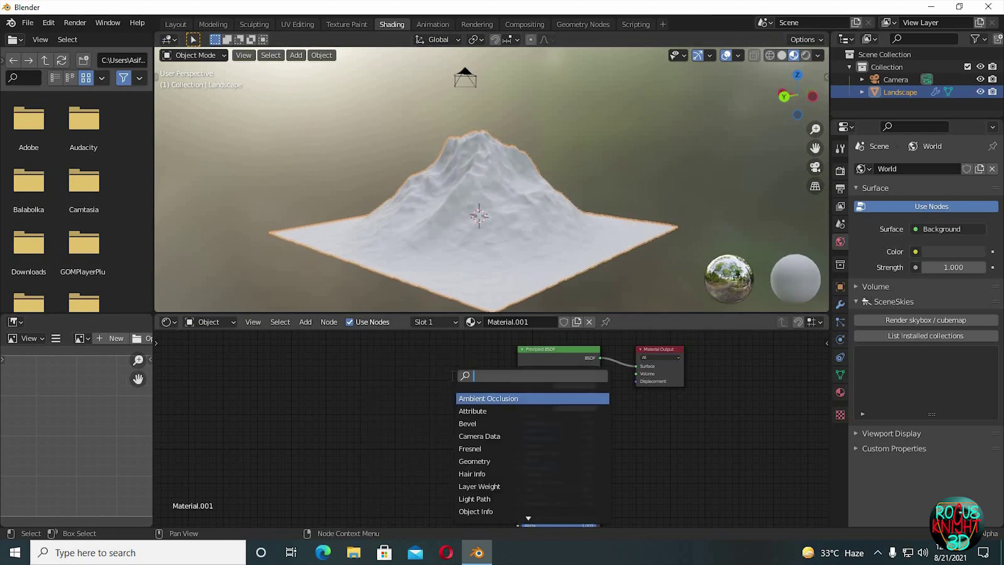
pyautogui.write('color')
pyautogui.press('Return')
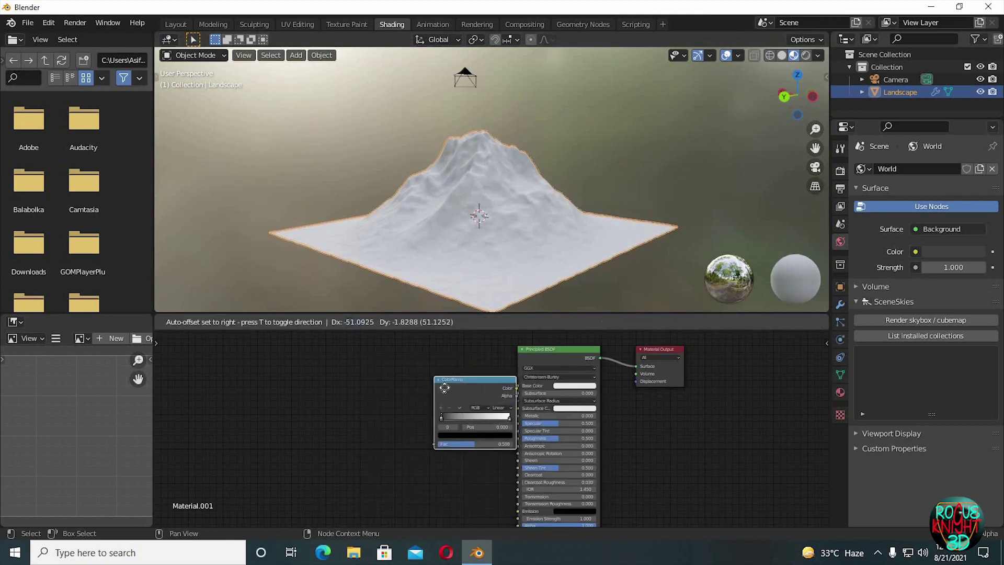
pyautogui.click(406, 377)
# Add a Separate RGB node before the ColorRamp.
pyautogui.hotkey('shift', 'a')
pyautogui.click(324, 391)
pyautogui.write('sep')
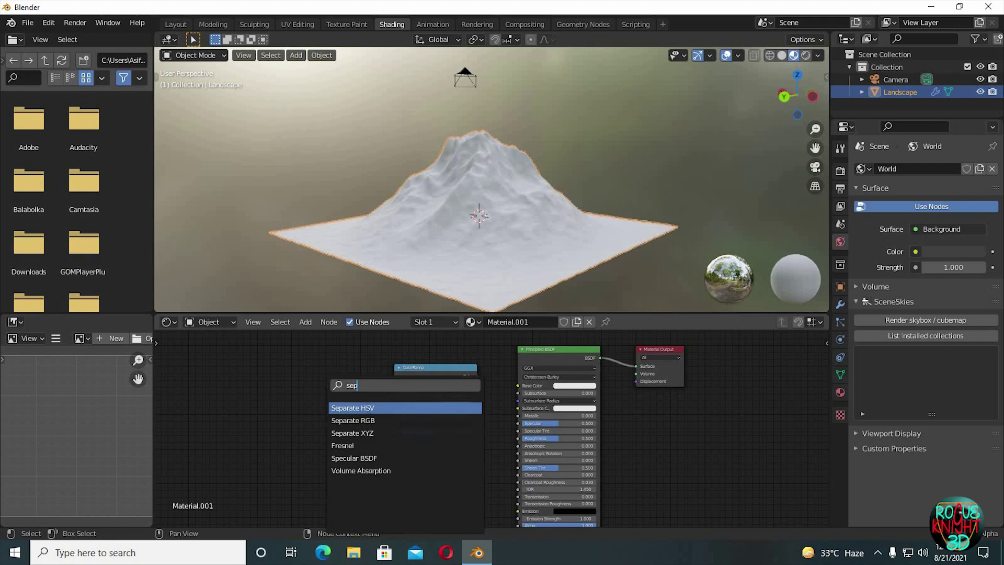
pyautogui.click(352, 420)
pyautogui.click(337, 392)
# Add a Bump node before the Separate RGB node.
pyautogui.hotkey('shift', 'a')
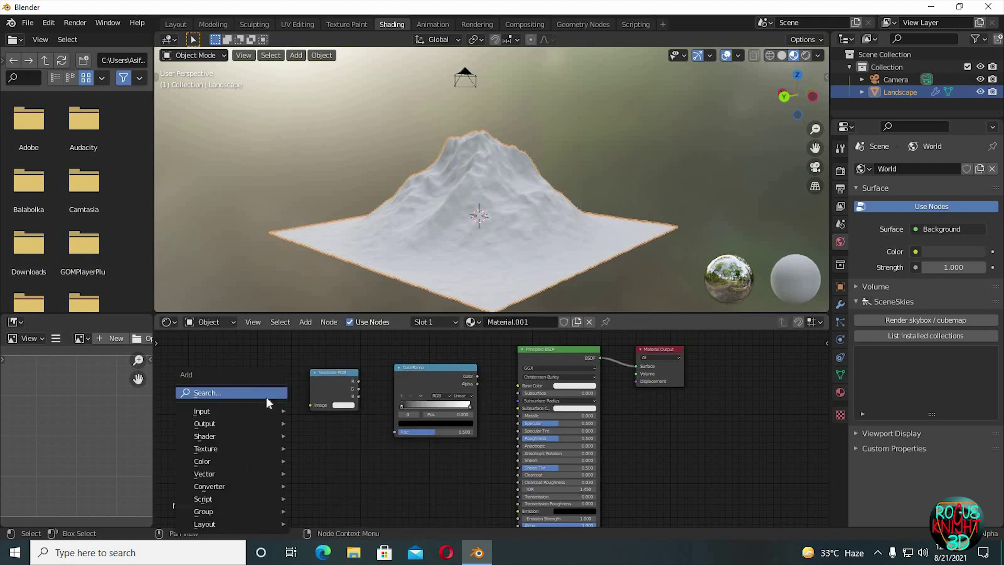
pyautogui.click(268, 401)
pyautogui.write('bump')
pyautogui.press('Return')
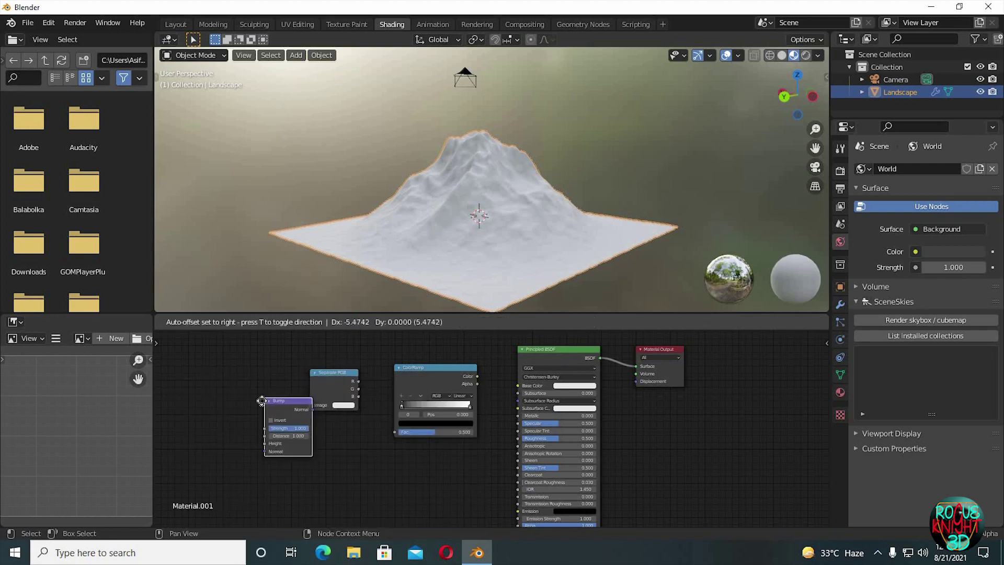
pyautogui.click(236, 377)
# Link the Bump normal to the Separate RGB image, its B output to the ColorRamp factor, and the ramp color to the Principled BSDF's base color.
pyautogui.moveTo(477, 376); pyautogui.dragTo(518, 385)
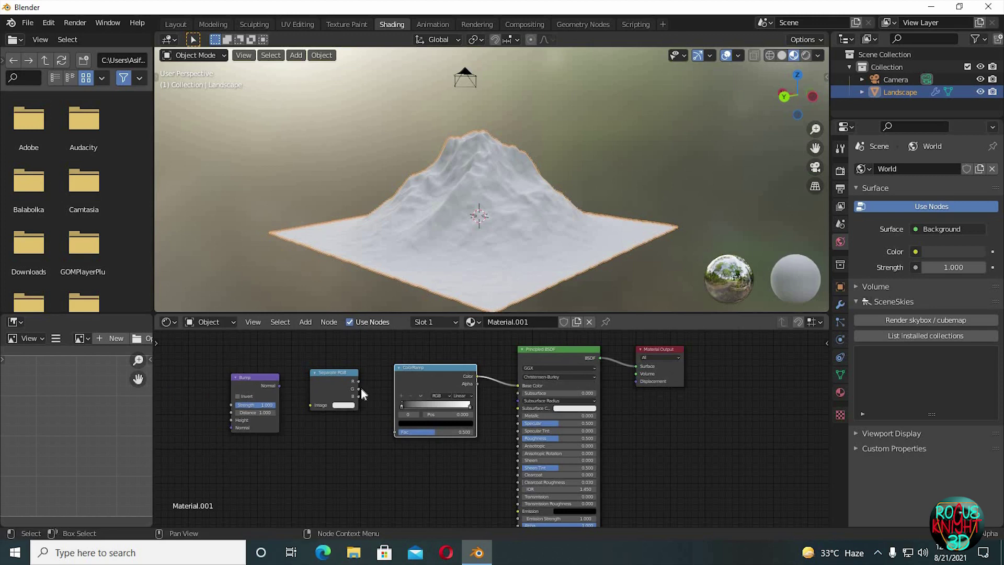
pyautogui.moveTo(359, 397); pyautogui.dragTo(393, 422)
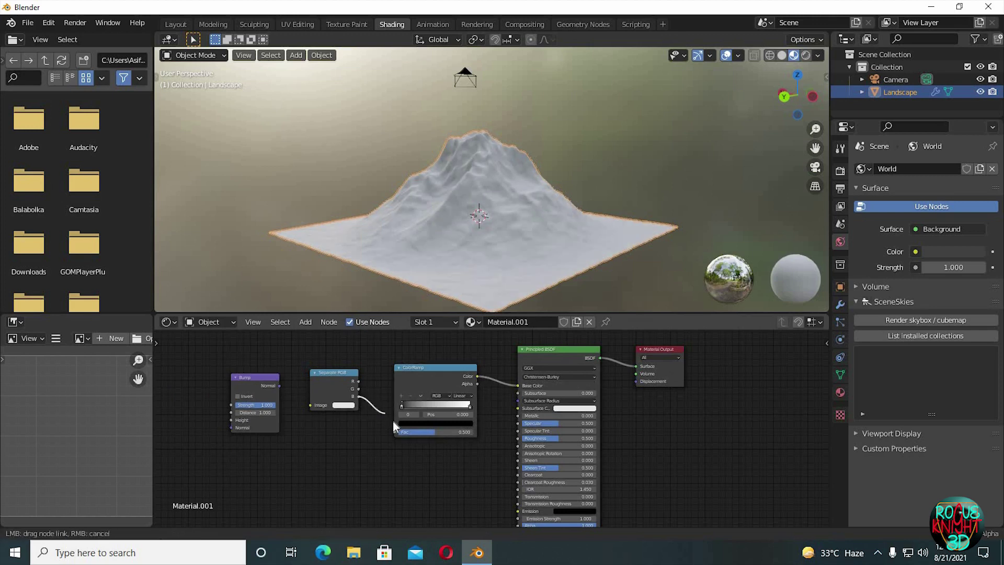
pyautogui.moveTo(279, 386); pyautogui.dragTo(314, 404)
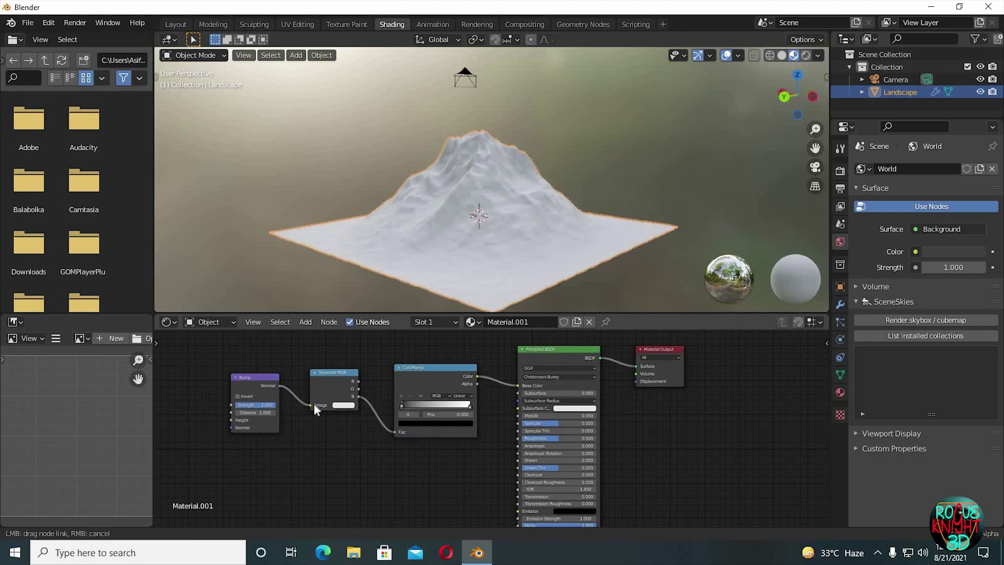
# Move the ColorRamp's black stop to position 0.627 and its white stop to 0.905.
pyautogui.scroll(4, 501, 435)
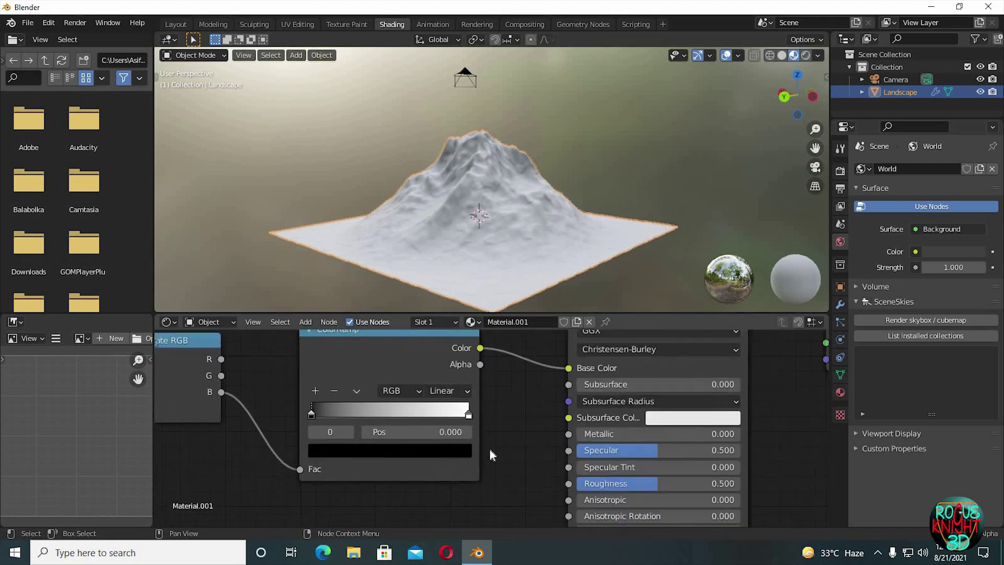
pyautogui.moveTo(522, 423); pyautogui.dragTo(526, 443, button='middle')
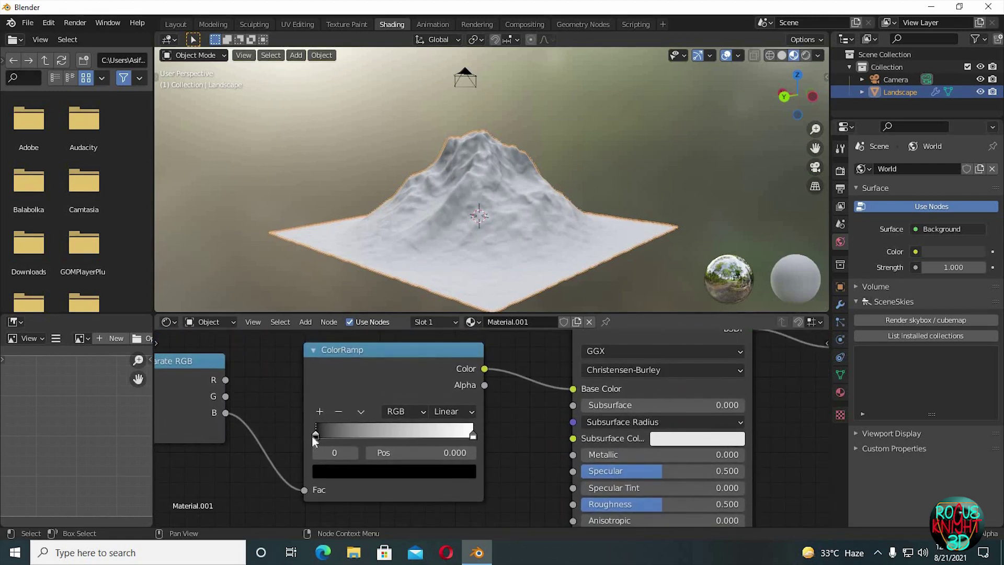
pyautogui.moveTo(315, 435); pyautogui.dragTo(418, 444)
pyautogui.moveTo(451, 287)
pyautogui.mouseDown(button='middle')
pyautogui.moveTo(473, 288)
pyautogui.moveTo(443, 285)
pyautogui.moveTo(445, 299)
pyautogui.mouseUp(button='middle')
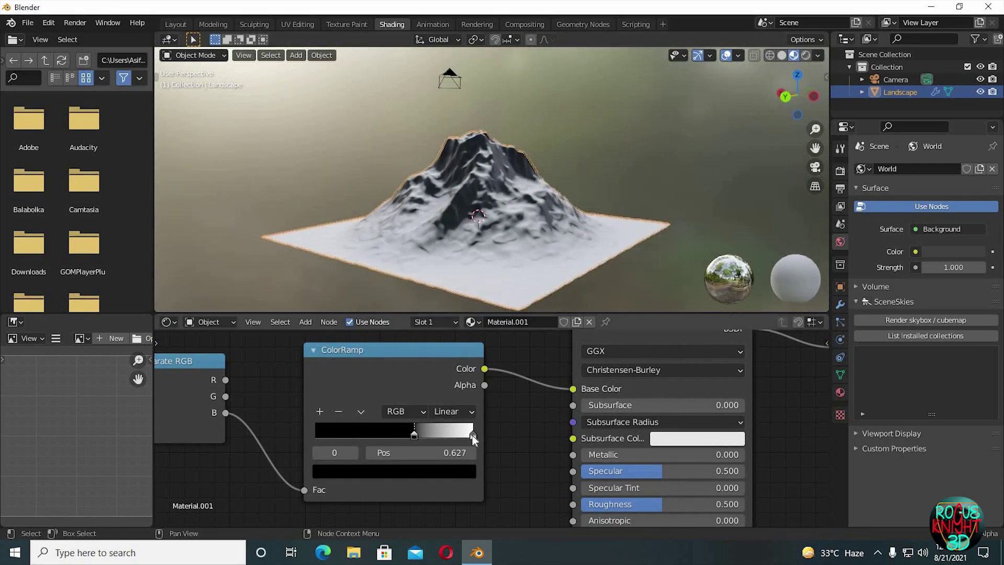
pyautogui.moveTo(473, 435); pyautogui.dragTo(460, 442)
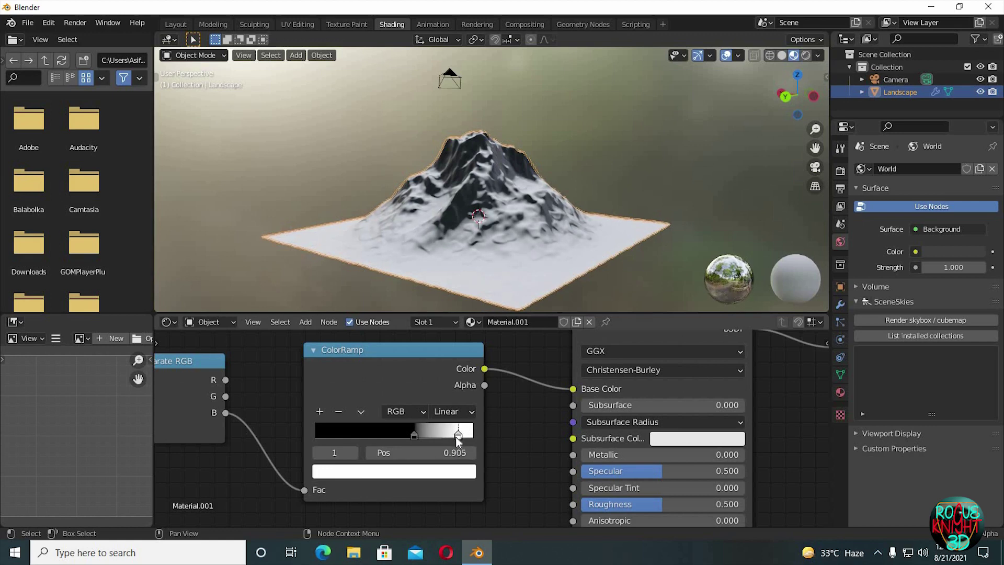
# Lighten the ColorRamp's black stop to a dark grey.
pyautogui.scroll(-1, 518, 425)
pyautogui.click(420, 439)
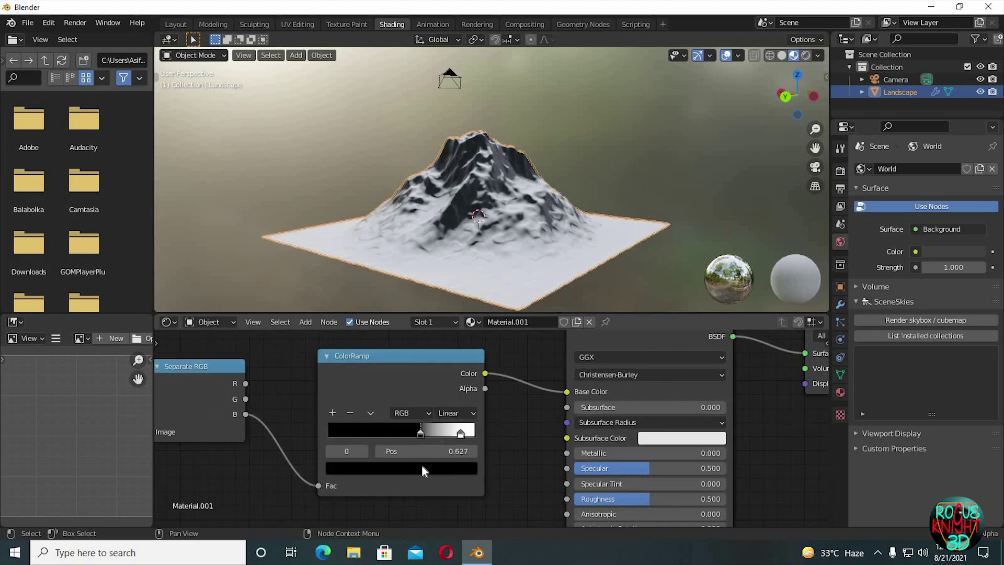
pyautogui.click(422, 467)
pyautogui.moveTo(444, 366); pyautogui.dragTo(446, 354)
# Raise the Principled BSDF's roughness to 0.718.
pyautogui.moveTo(496, 433); pyautogui.dragTo(472, 403, button='middle')
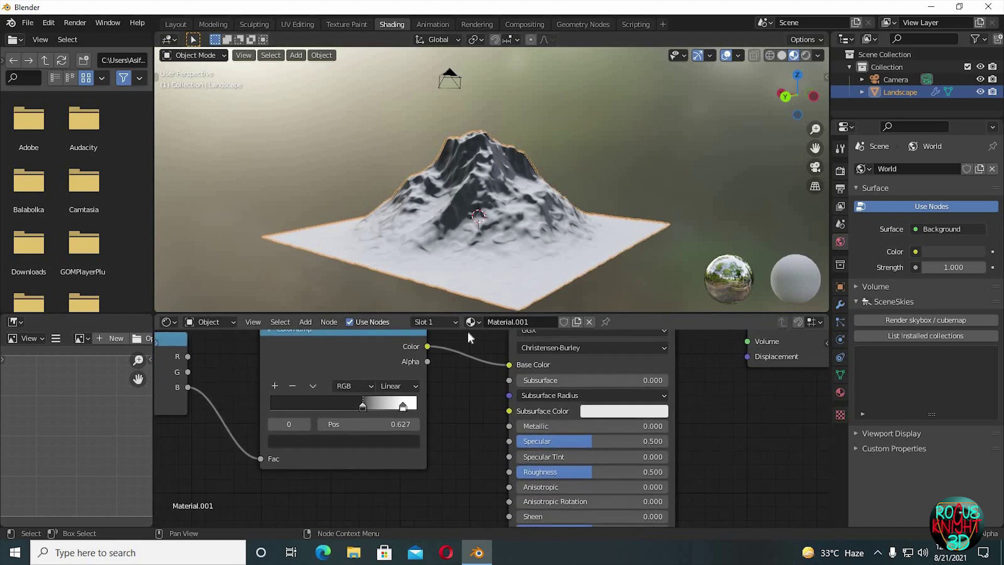
pyautogui.moveTo(587, 471); pyautogui.dragTo(621, 470)
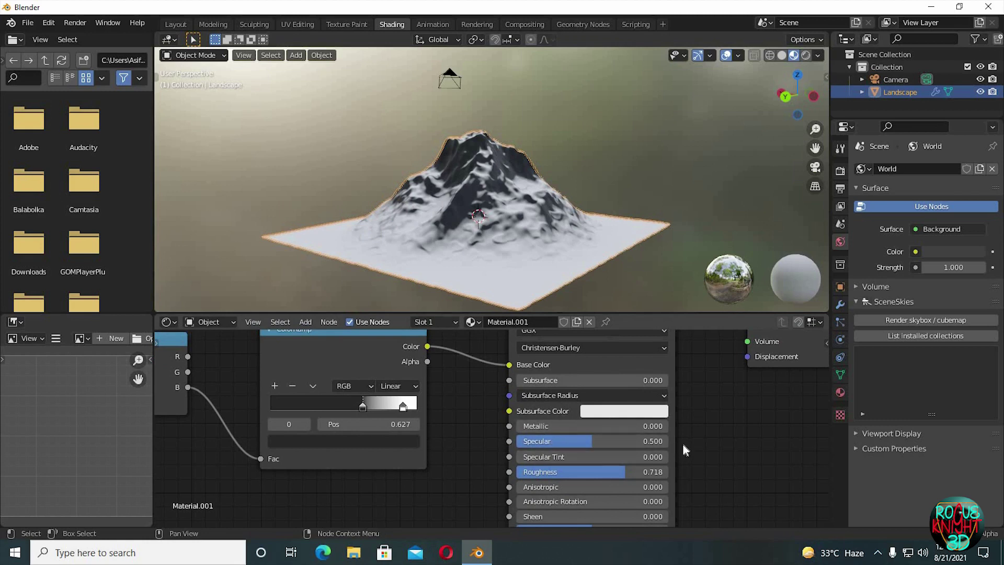
pyautogui.scroll(-9, 717, 459)
pyautogui.moveTo(718, 451); pyautogui.dragTo(742, 464, button='middle')
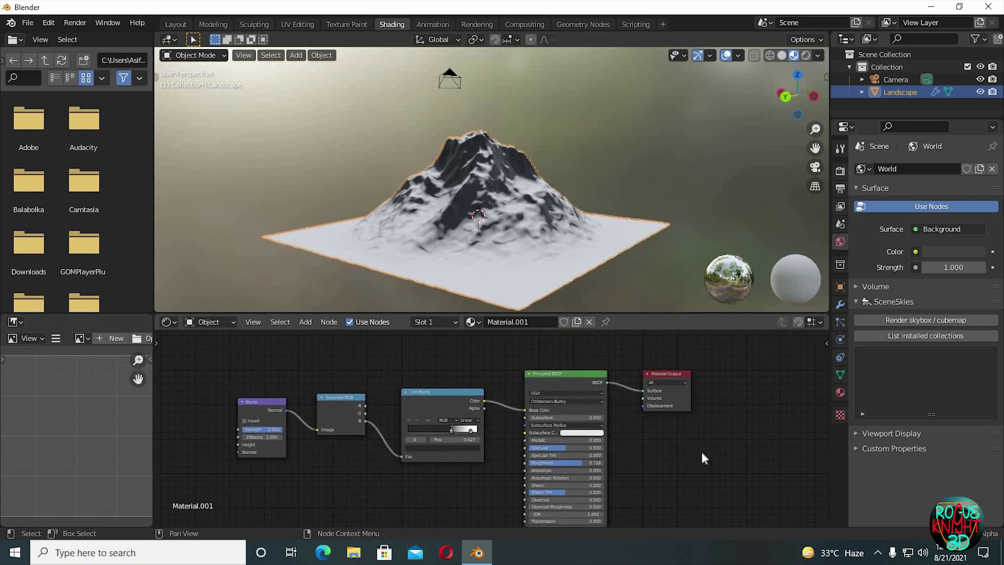
# Duplicate the Principled BSDF and Material Output nodes and place the copies away from the original node chain.
pyautogui.moveTo(668, 493); pyautogui.dragTo(694, 425, button='middle')
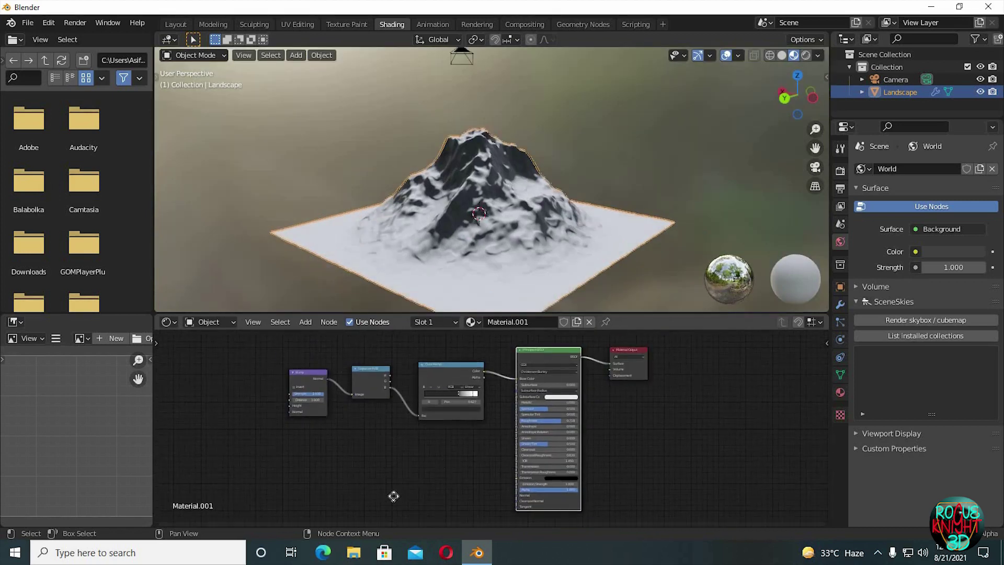
pyautogui.moveTo(456, 457); pyautogui.dragTo(394, 495, button='middle')
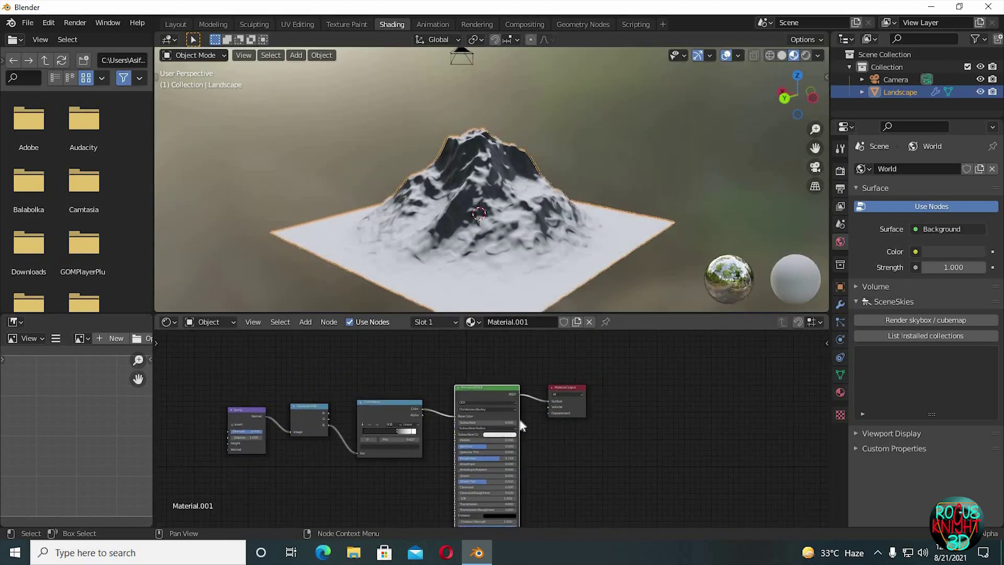
pyautogui.moveTo(555, 429); pyautogui.dragTo(541, 489, button='middle')
pyautogui.moveTo(462, 459); pyautogui.dragTo(461, 441, button='middle')
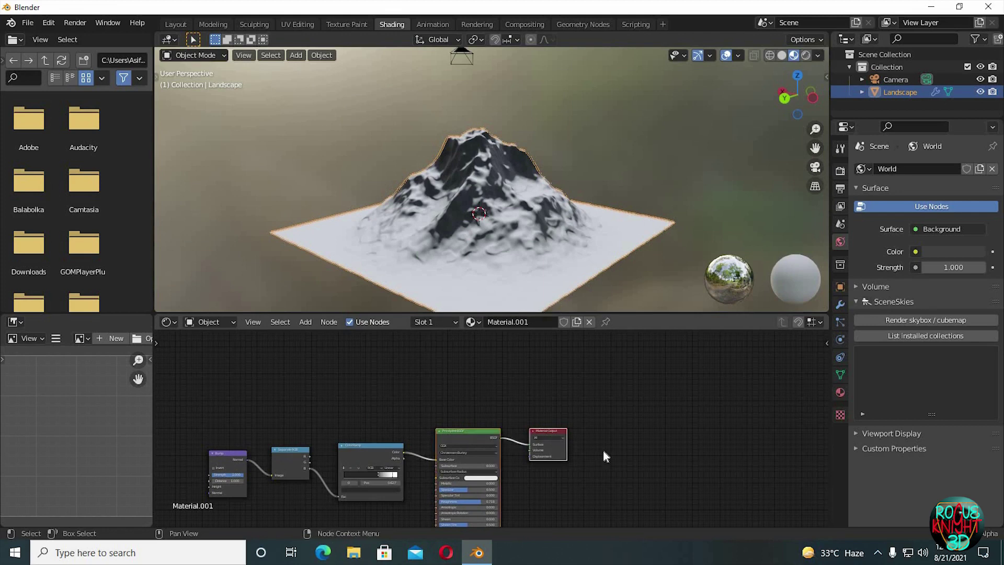
pyautogui.moveTo(603, 450); pyautogui.dragTo(573, 518, button='middle')
pyautogui.hotkey('shift', 'd')
pyautogui.click(566, 339)
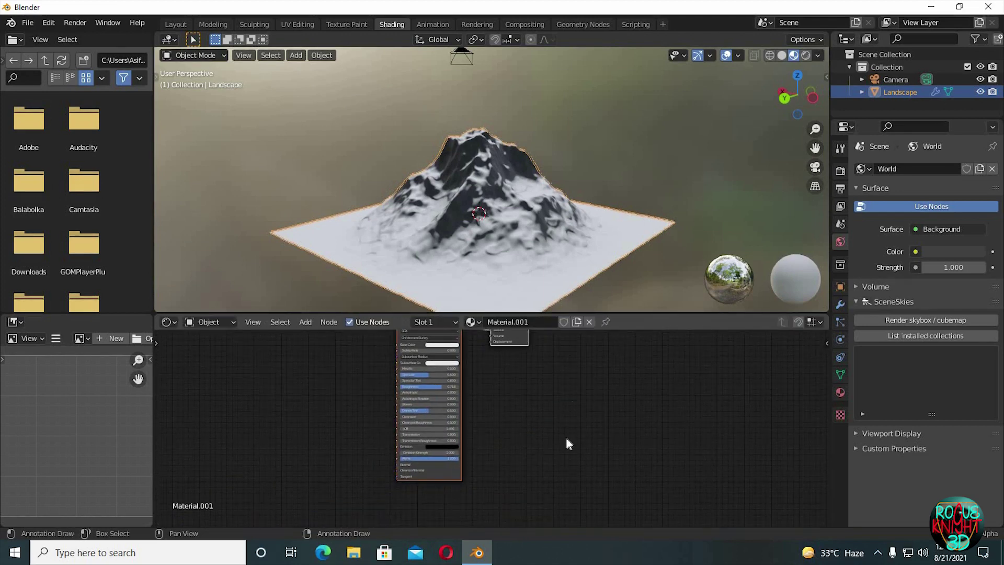
pyautogui.scroll(-5, 560, 447)
pyautogui.moveTo(559, 449); pyautogui.dragTo(541, 404, button='middle')
# Delete the original Principled BSDF node between the ColorRamp and the Material Output.
pyautogui.click(442, 452)
pyautogui.press('g')
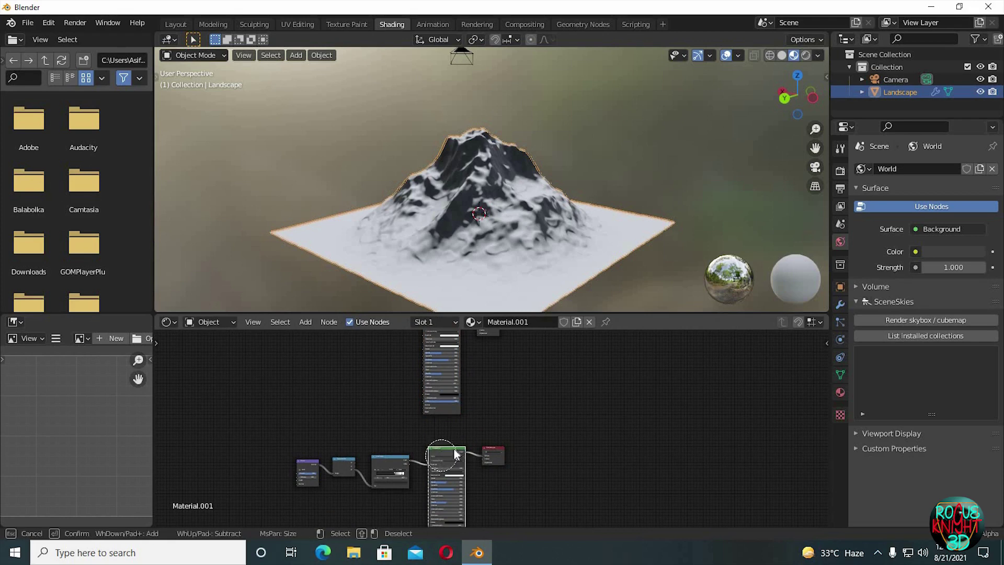
pyautogui.rightClick(446, 452)
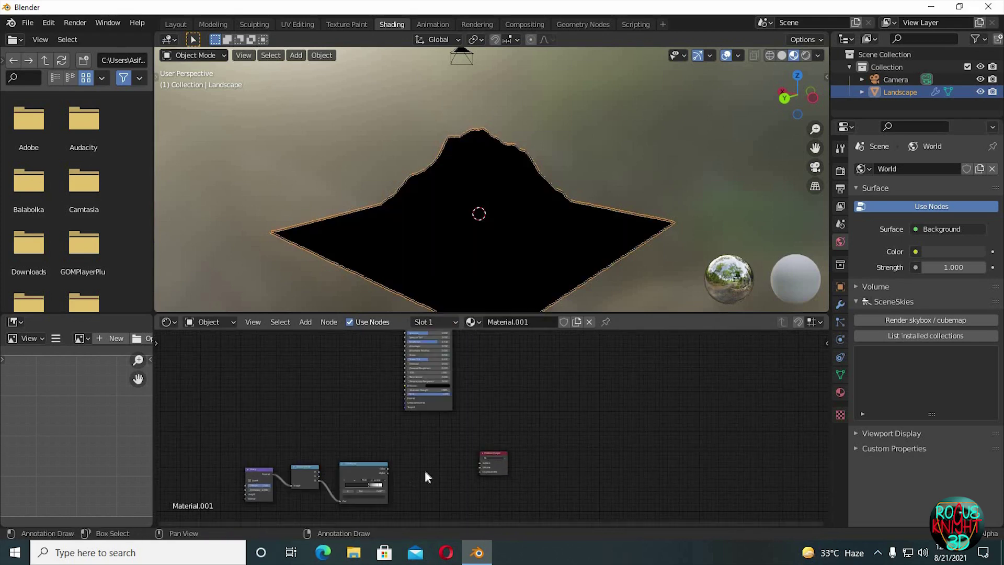
pyautogui.moveTo(492, 454); pyautogui.dragTo(475, 467)
# Make the copied Material Output node the active output of the material.
pyautogui.moveTo(485, 449); pyautogui.dragTo(404, 488, button='middle')
pyautogui.moveTo(430, 413); pyautogui.dragTo(500, 446, button='middle')
pyautogui.scroll(-3, 440, 457)
pyautogui.scroll(4, 437, 453)
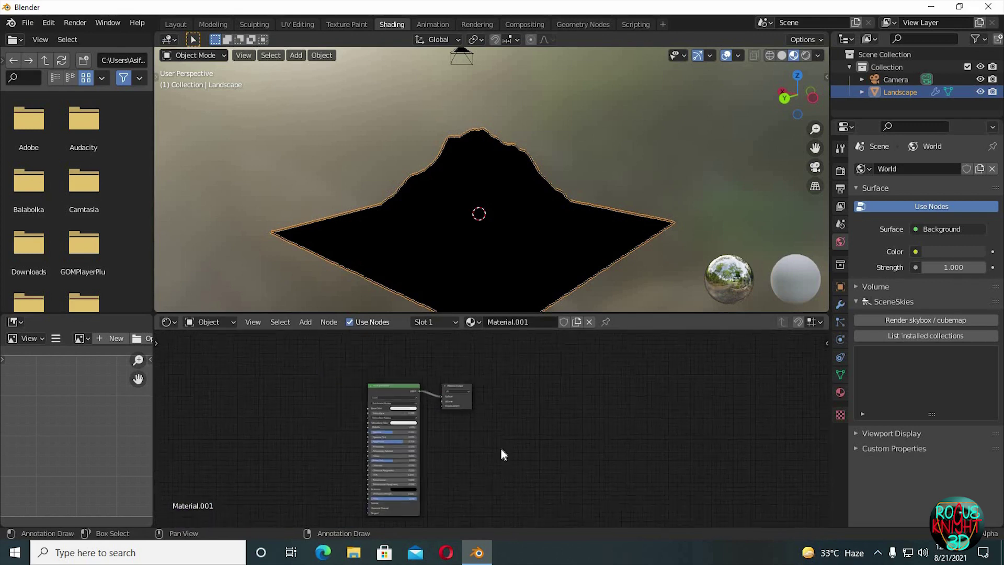
pyautogui.scroll(2, 501, 454)
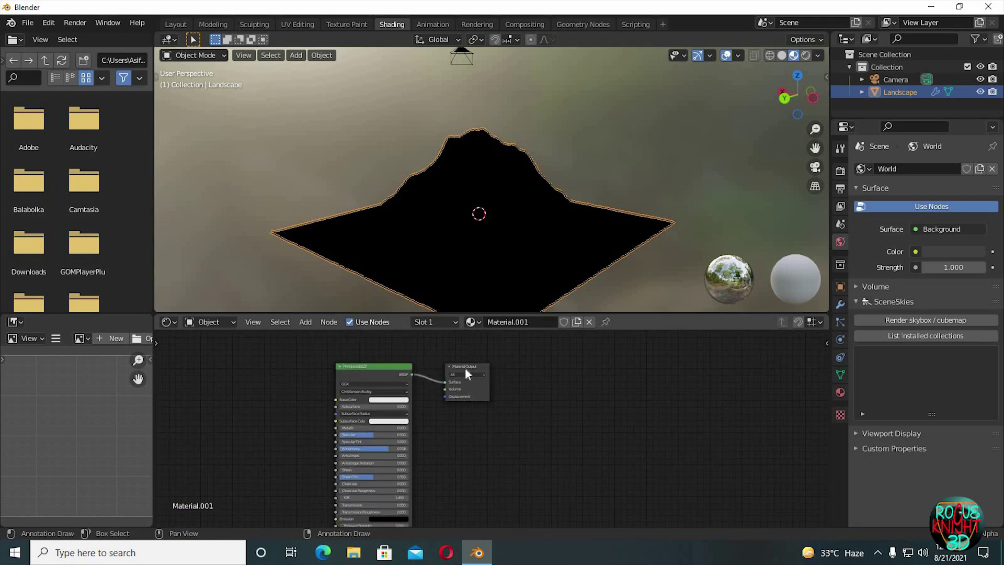
pyautogui.click(466, 367)
pyautogui.scroll(-3, 481, 408)
pyautogui.moveTo(492, 384); pyautogui.dragTo(482, 391, button='middle')
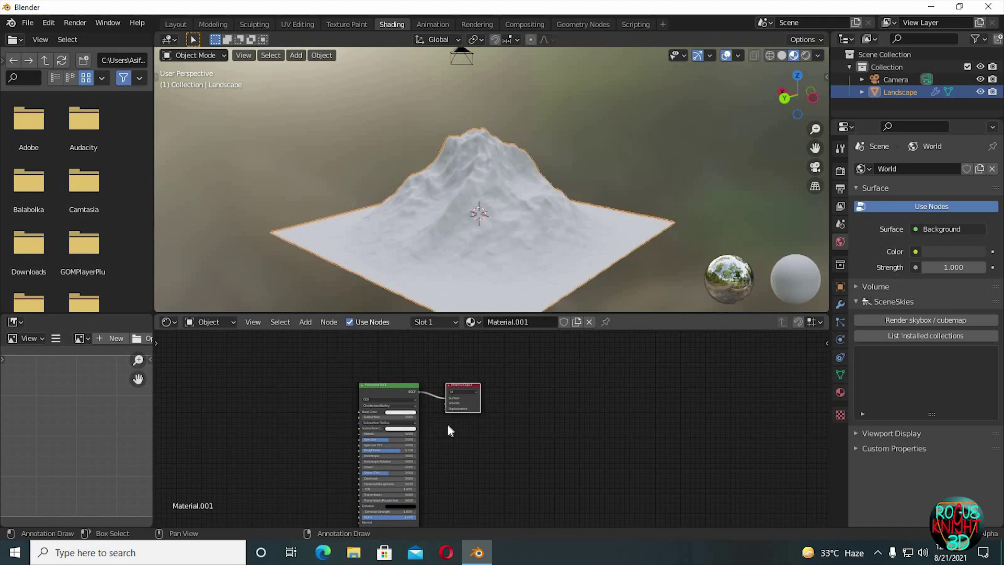
# Enable the Node Wrangler add-on in the preferences.
pyautogui.click(44, 22)
pyautogui.click(103, 195)
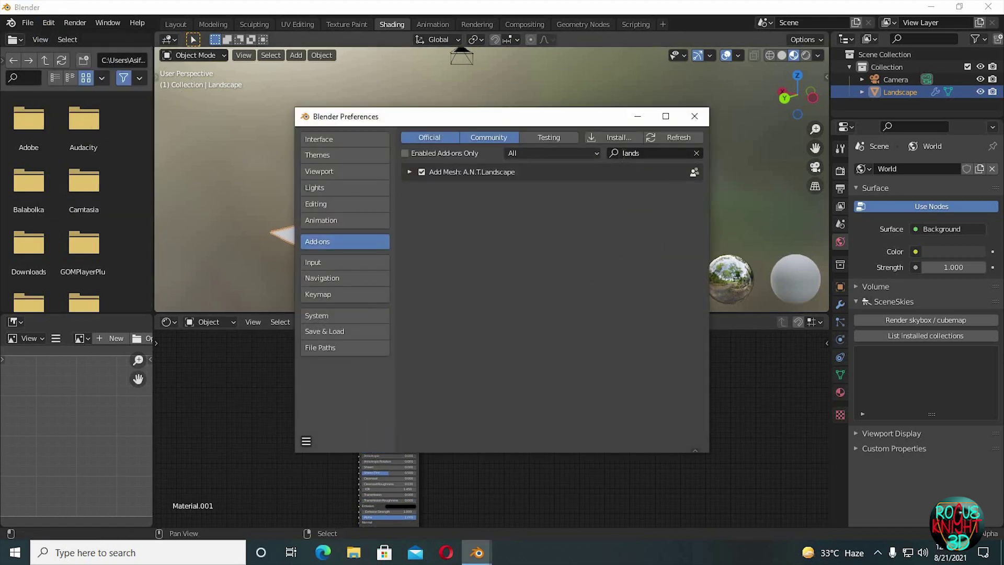
pyautogui.click(654, 153)
pyautogui.write('node')
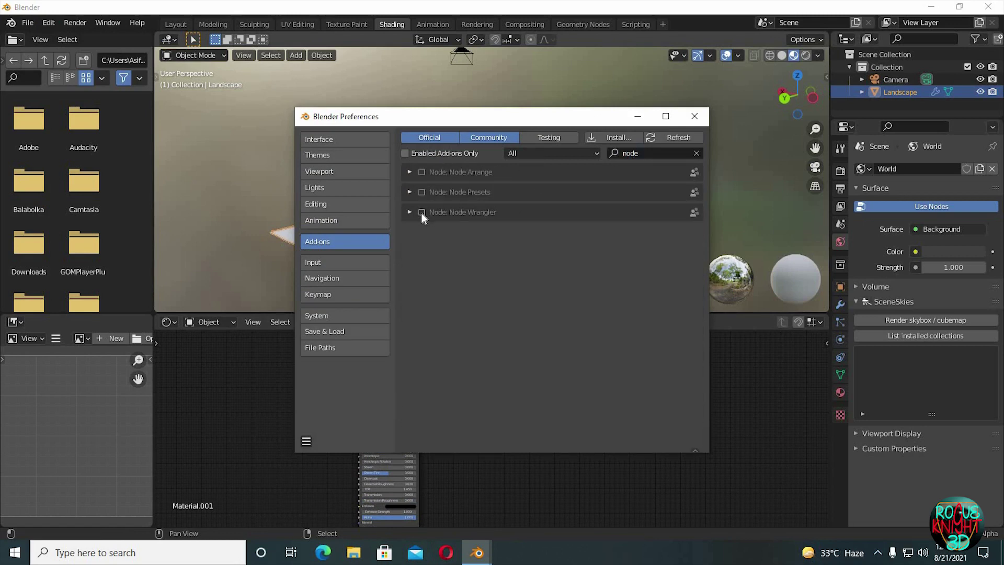
pyautogui.click(422, 212)
pyautogui.click(695, 115)
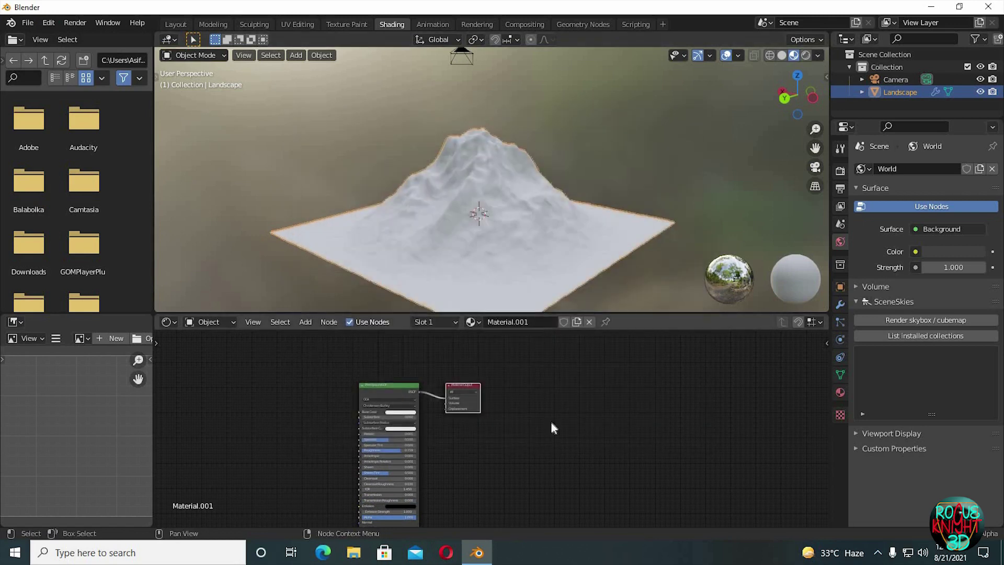
# Run Node Wrangler's Principled Texture Setup on the Principled BSDF with the Rock_041 basecolor, normal and roughness images from the Rock_041_SD folder.
pyautogui.moveTo(570, 409); pyautogui.dragTo(672, 369, button='middle')
pyautogui.scroll(7, 606, 402)
pyautogui.moveTo(597, 388); pyautogui.dragTo(583, 463, button='middle')
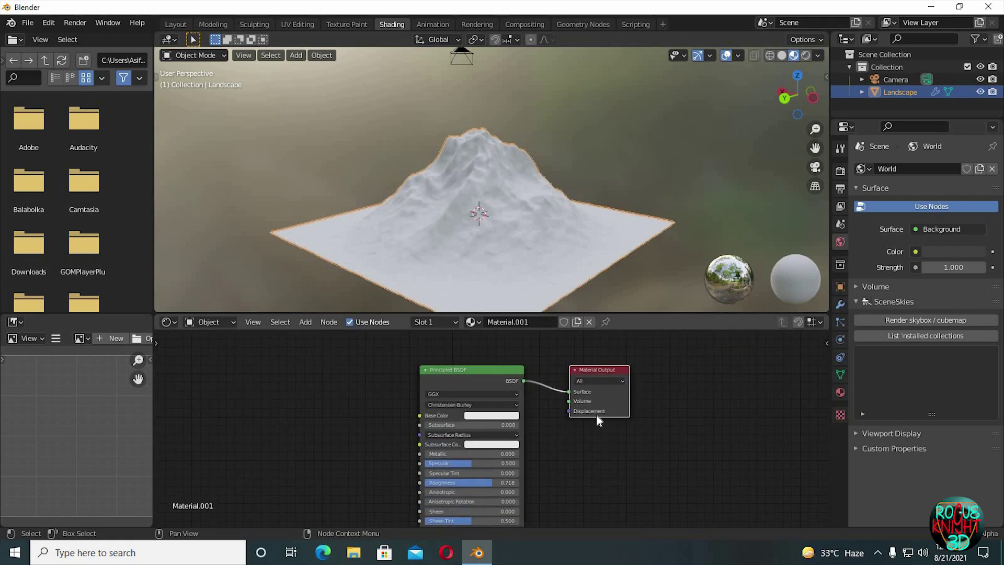
pyautogui.click(455, 369)
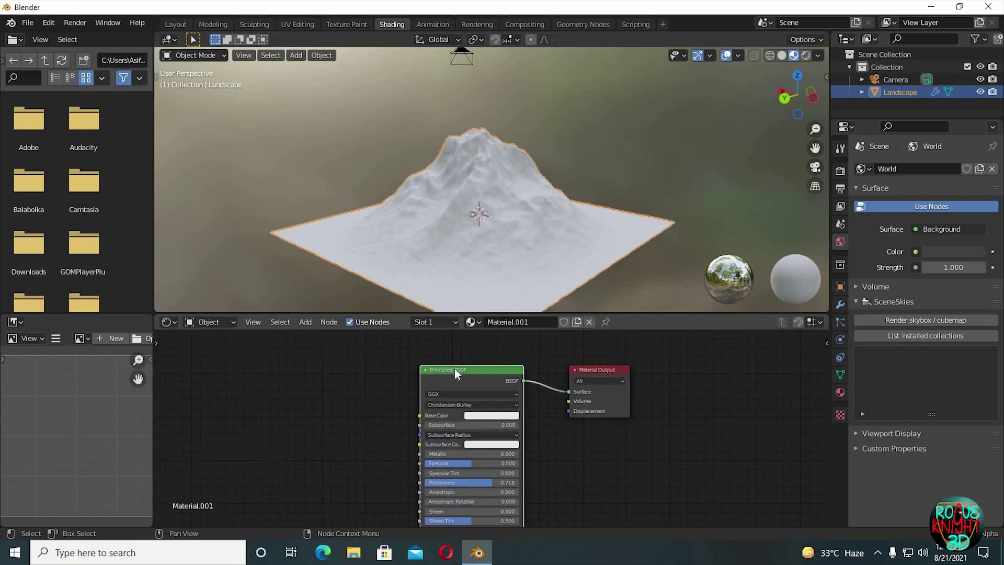
pyautogui.hotkey('ctrl', 'shift', 't')
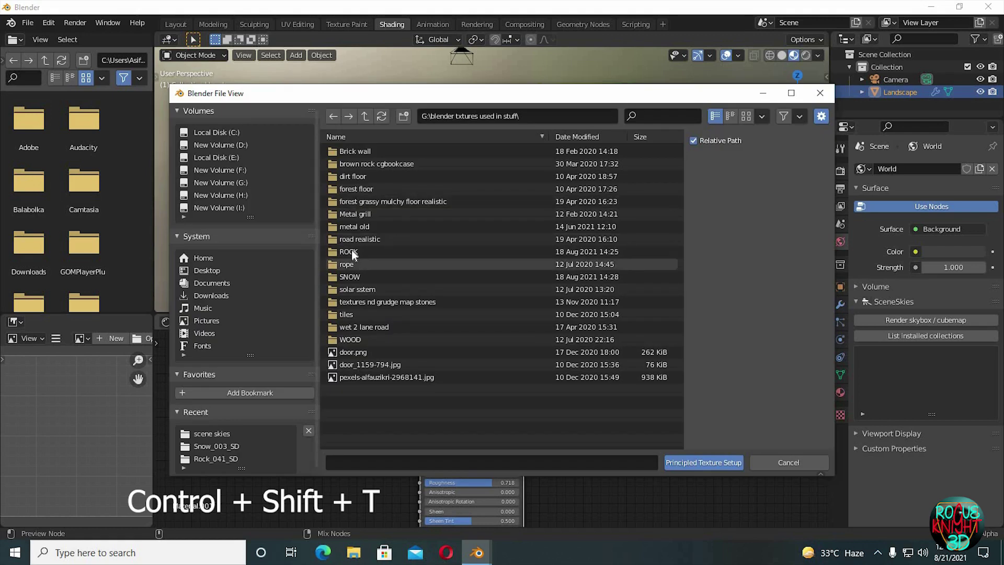
pyautogui.click(351, 250)
pyautogui.doubleClick(352, 252)
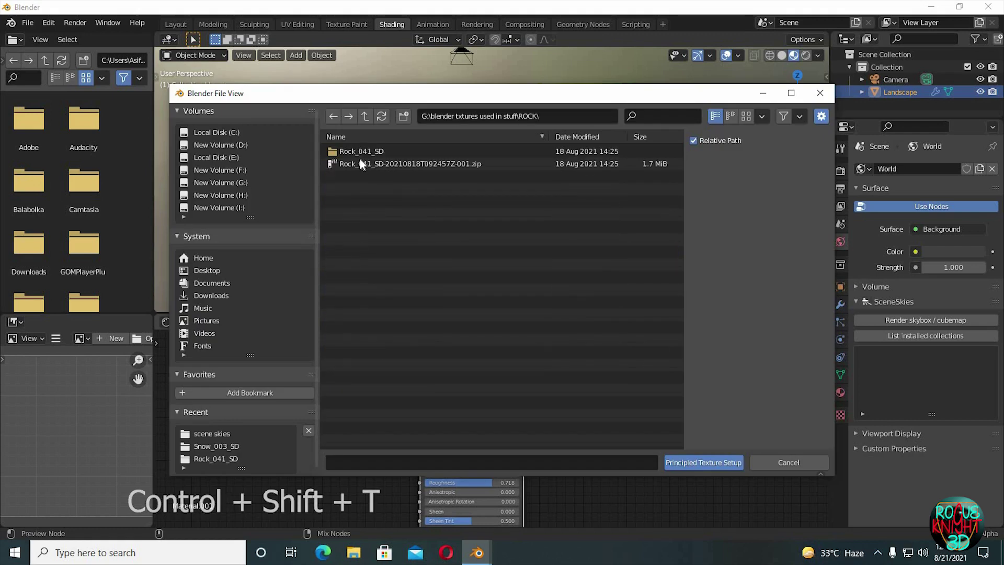
pyautogui.doubleClick(360, 152)
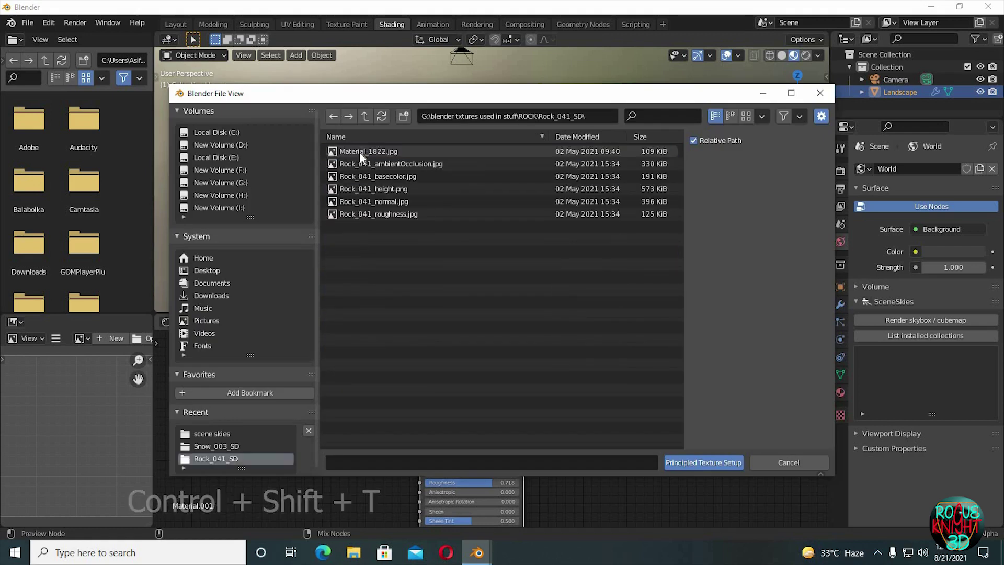
pyautogui.click(391, 178)
pyautogui.keyDown('ctrl'); pyautogui.click(394, 201); pyautogui.keyUp('ctrl')
pyautogui.keyDown('ctrl'); pyautogui.click(398, 215); pyautogui.keyUp('ctrl')
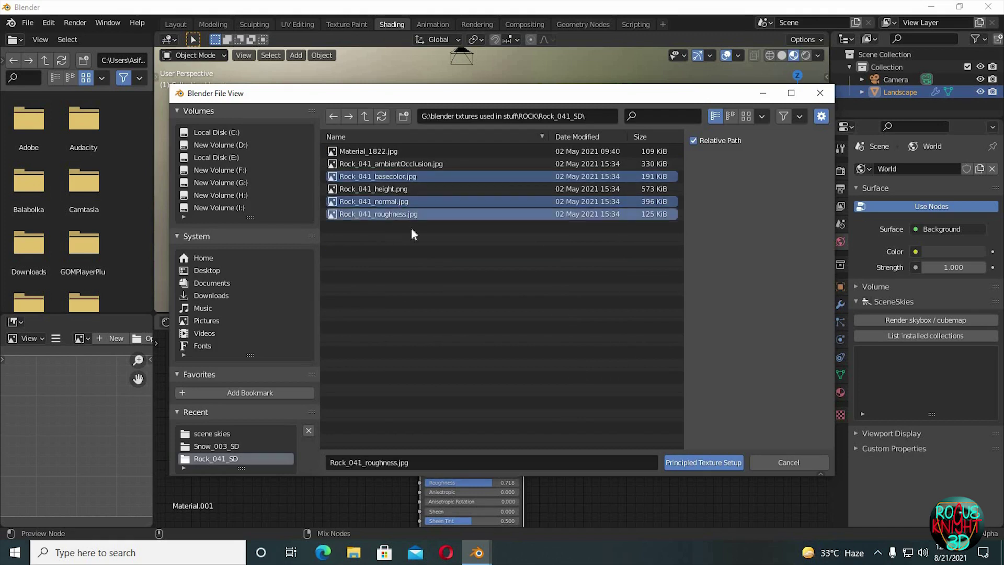
pyautogui.click(701, 462)
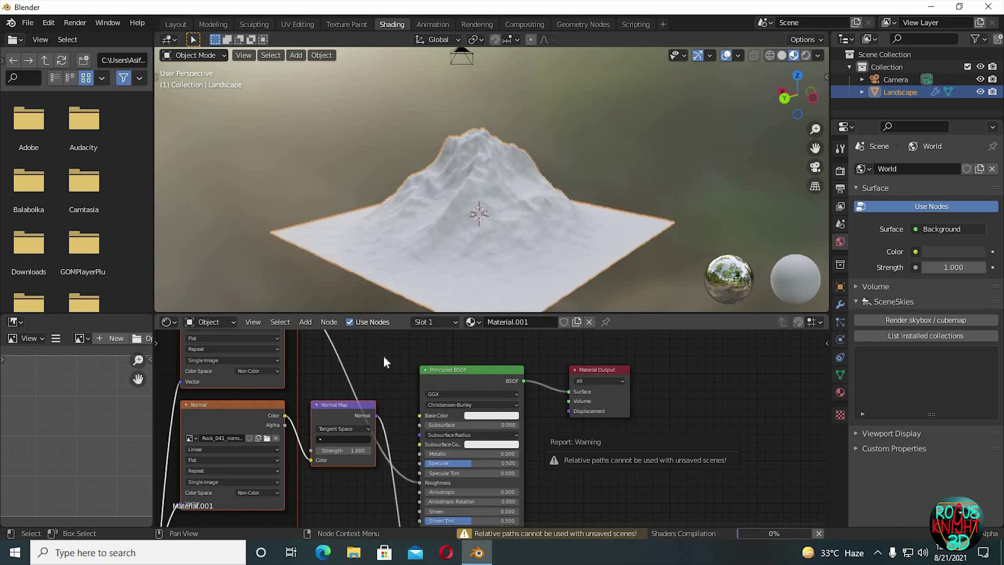
# Spread out the Normal texture, Normal Map and Roughness texture nodes to make room between them.
pyautogui.scroll(-6, 386, 362)
pyautogui.click(400, 380)
pyautogui.scroll(3, 401, 374)
pyautogui.moveTo(412, 375); pyautogui.dragTo(476, 309, button='middle')
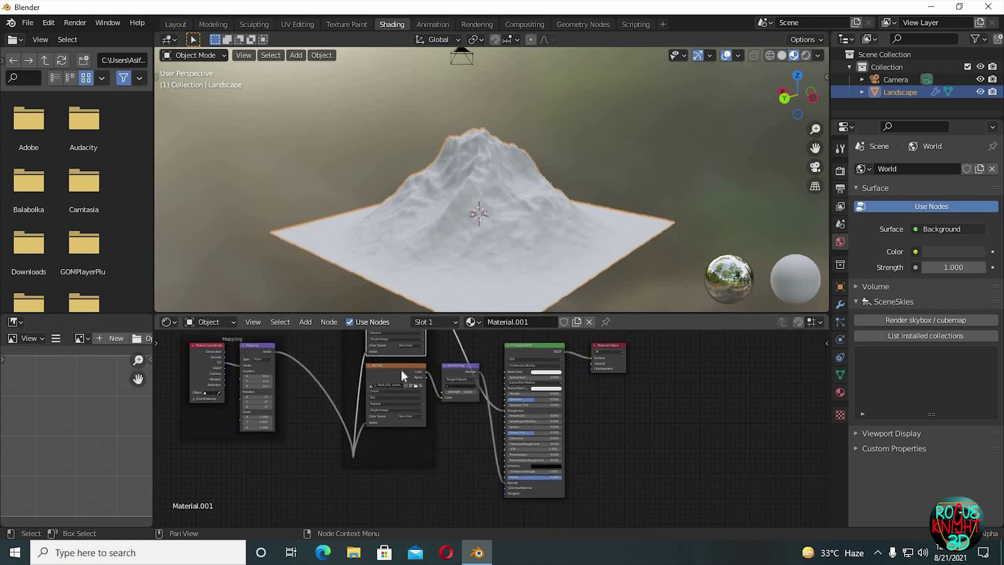
pyautogui.moveTo(401, 372); pyautogui.dragTo(399, 440)
pyautogui.moveTo(458, 371); pyautogui.dragTo(464, 462)
pyautogui.moveTo(402, 441); pyautogui.dragTo(465, 471)
pyautogui.moveTo(482, 458); pyautogui.dragTo(487, 496, button='middle')
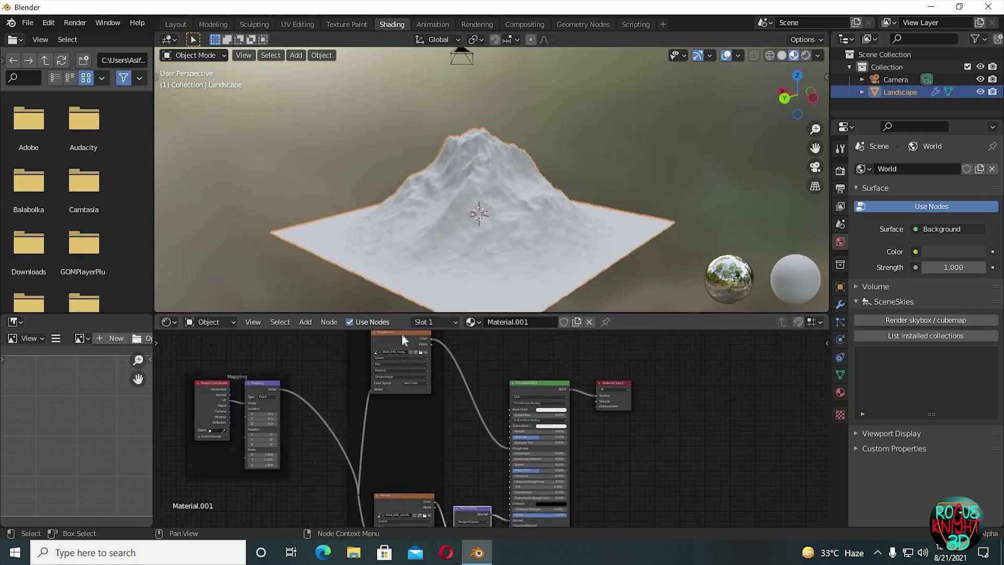
pyautogui.moveTo(402, 343); pyautogui.dragTo(406, 422)
pyautogui.scroll(3, 453, 437)
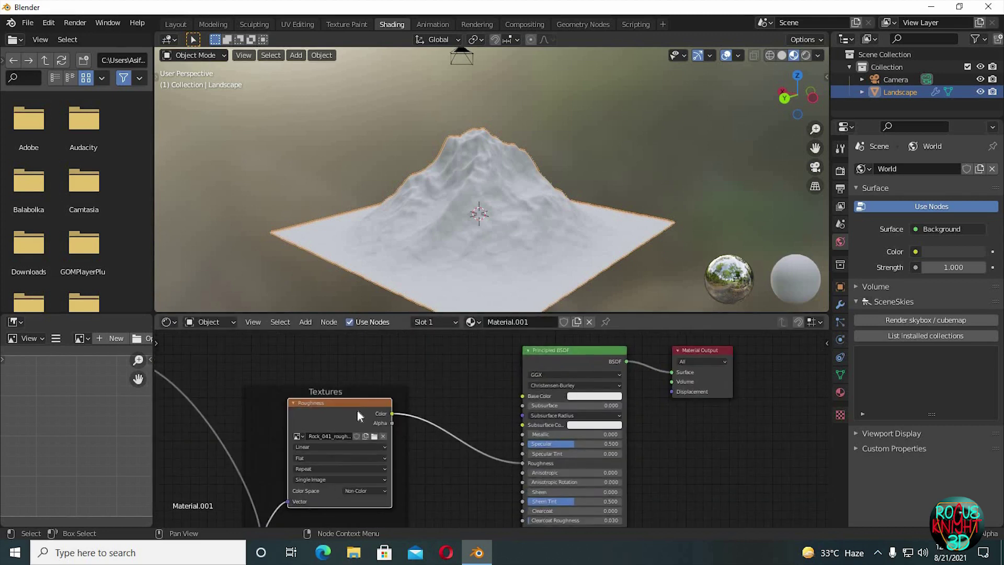
# Duplicate the Roughness texture node above the original, make the copy's image single-user and set its color space to sRGB.
pyautogui.hotkey('shift', 'd')
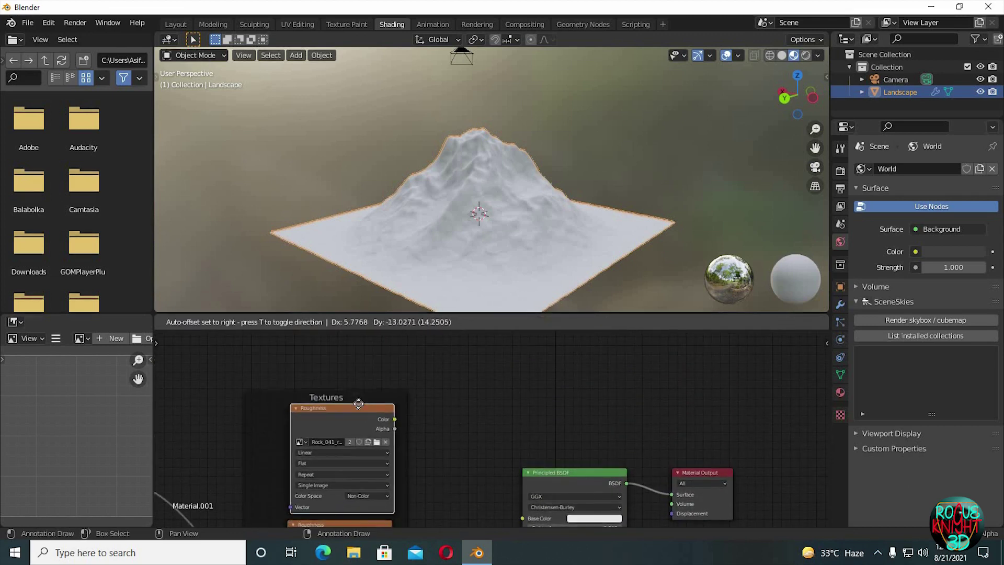
pyautogui.click(360, 401)
pyautogui.moveTo(451, 464); pyautogui.dragTo(444, 441, button='middle')
pyautogui.moveTo(445, 406); pyautogui.dragTo(461, 372, button='middle')
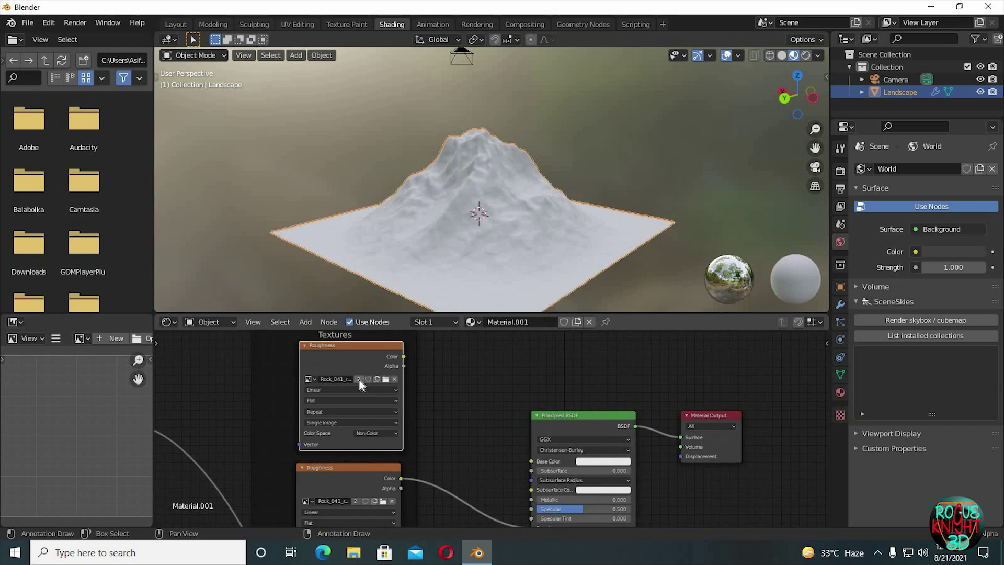
pyautogui.click(358, 380)
pyautogui.click(385, 433)
pyautogui.click(371, 491)
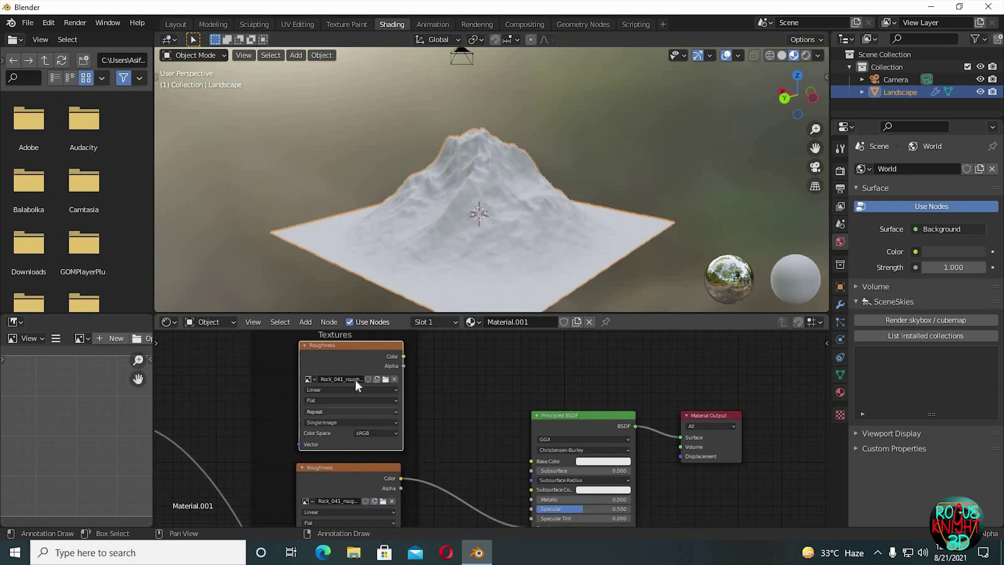
# Load Rock_041_basecolor.jpg into the copied texture node and connect its color to the Principled BSDF's Base Color.
pyautogui.click(385, 380)
pyautogui.doubleClick(391, 176)
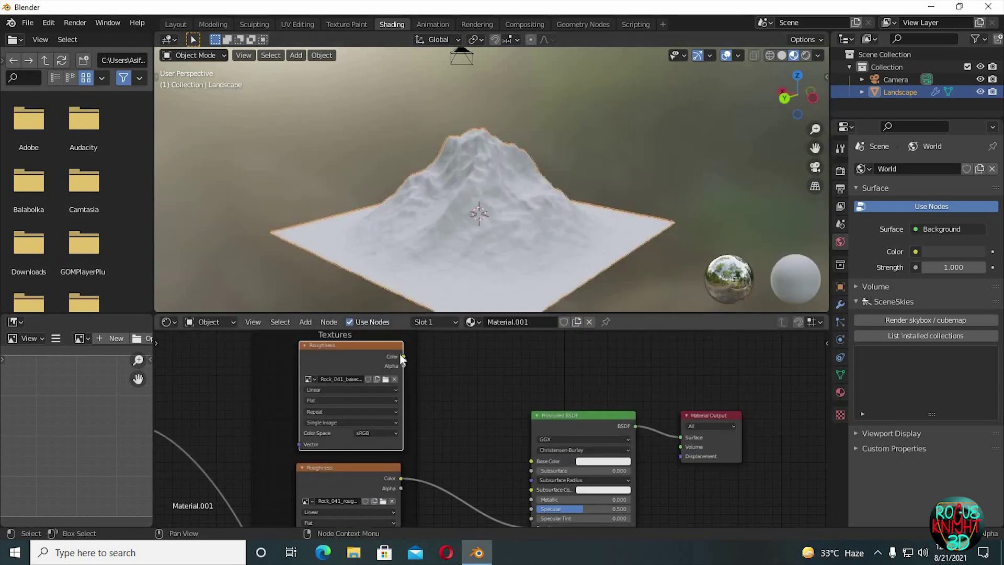
pyautogui.moveTo(403, 357); pyautogui.dragTo(532, 461)
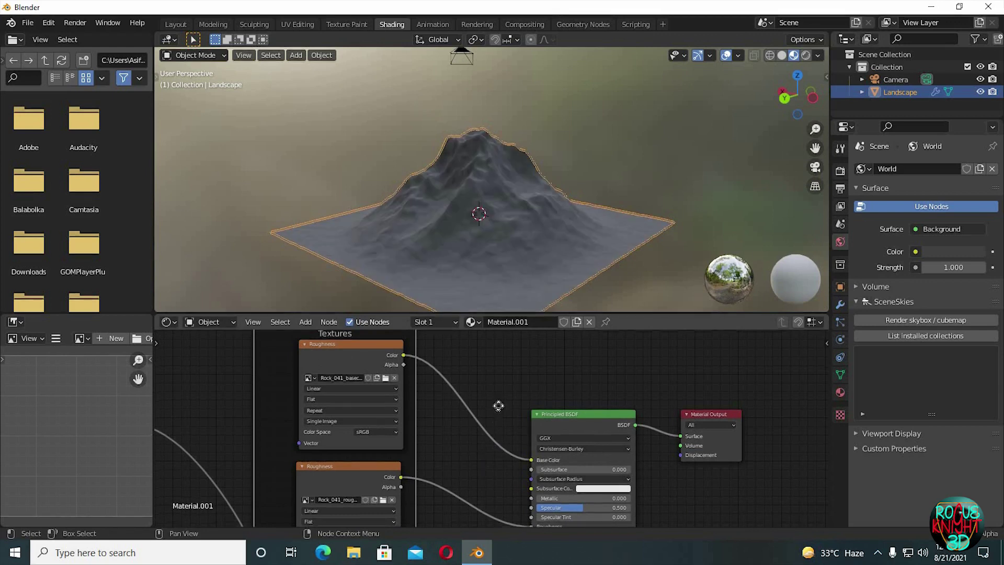
# Move the mapping reroute point up and connect it to the base color texture's Vector input.
pyautogui.moveTo(263, 501); pyautogui.dragTo(306, 399, button='middle')
pyautogui.moveTo(316, 496); pyautogui.dragTo(291, 346)
pyautogui.moveTo(325, 423); pyautogui.dragTo(337, 498, button='middle')
pyautogui.moveTo(302, 455); pyautogui.dragTo(353, 414)
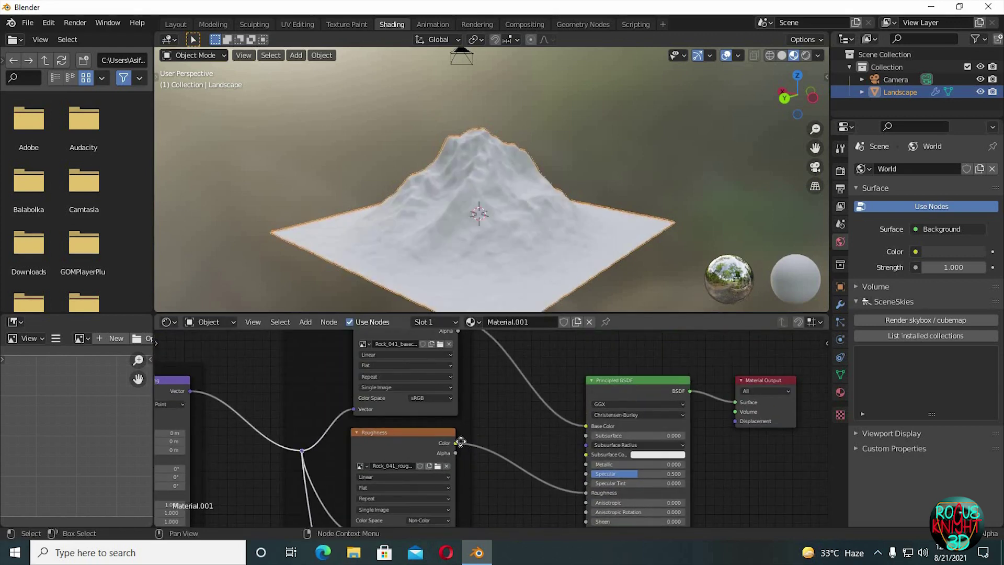
# Connect the Texture Coordinate node's Generated output to the Mapping node's Vector input.
pyautogui.moveTo(497, 432); pyautogui.dragTo(487, 442, button='middle')
pyautogui.scroll(1, 456, 252)
pyautogui.moveTo(363, 386); pyautogui.dragTo(654, 514, button='middle')
pyautogui.moveTo(499, 463); pyautogui.dragTo(459, 494, button='middle')
pyautogui.moveTo(345, 366); pyautogui.dragTo(372, 390)
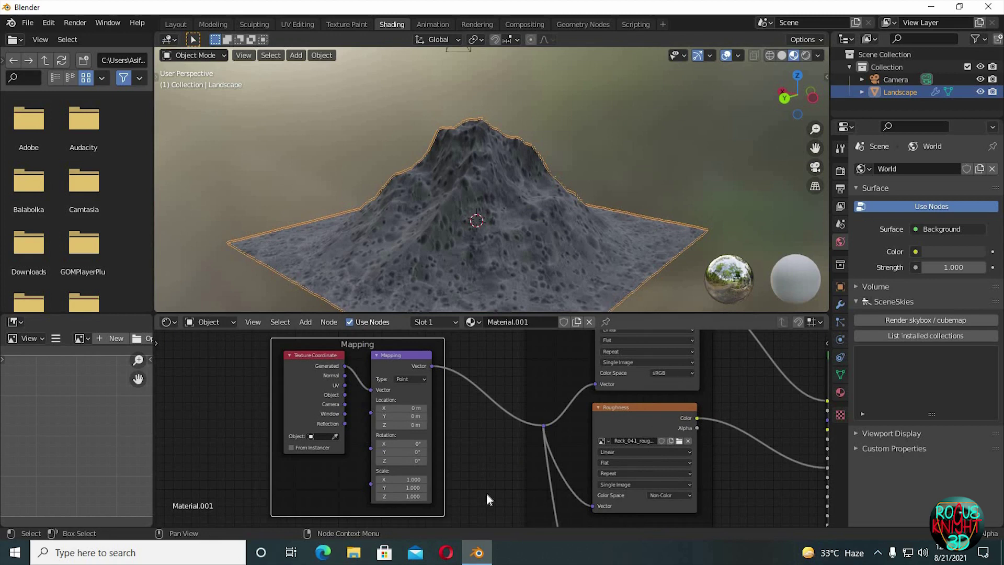
# Set the Mapping node's scale to 15 on all three axes and inspect the rock texture on the mountain.
pyautogui.scroll(4, 484, 489)
pyautogui.moveTo(350, 408); pyautogui.dragTo(349, 438)
pyautogui.write('15')
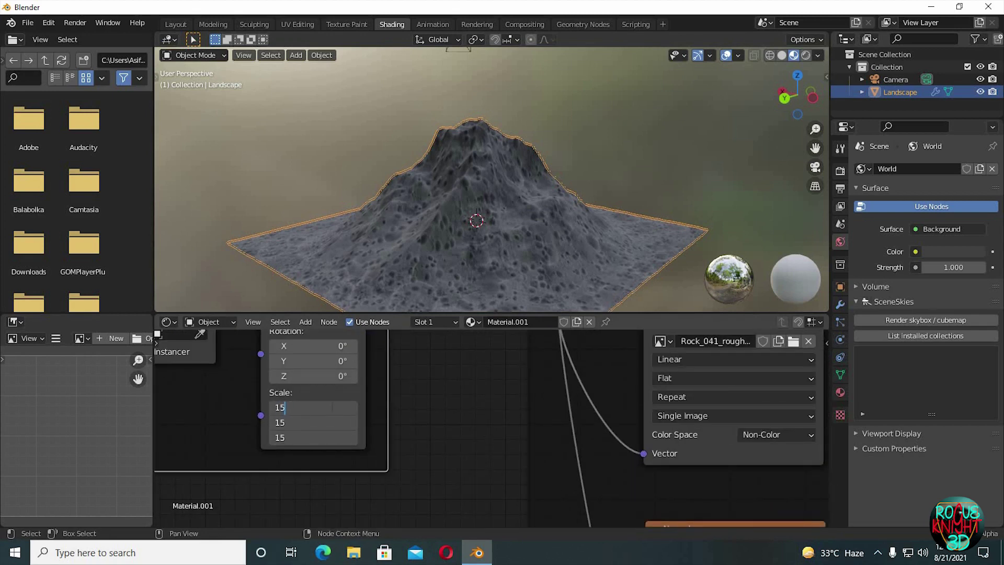
pyautogui.press('Return')
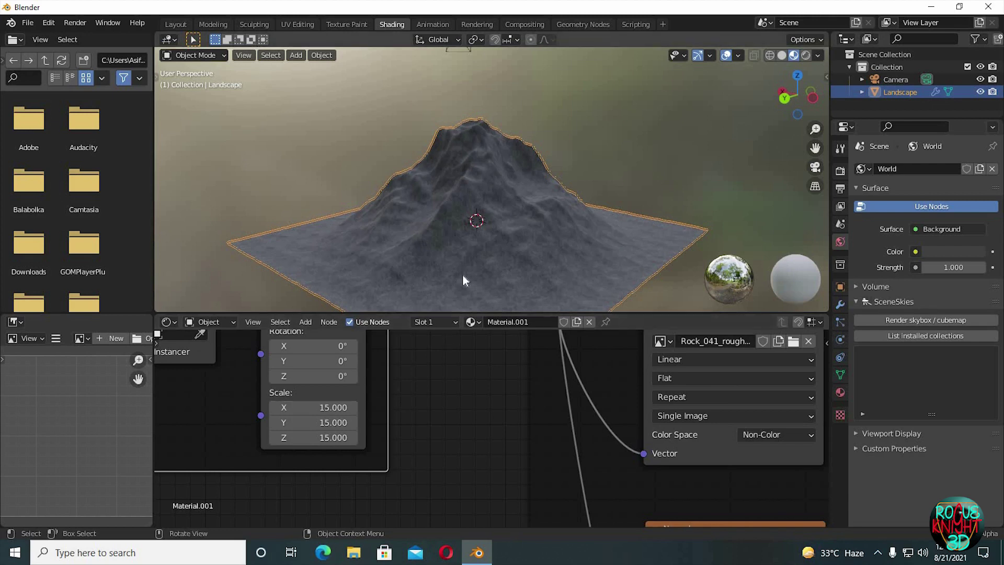
pyautogui.scroll(3, 462, 275)
pyautogui.moveTo(461, 271); pyautogui.dragTo(462, 263, button='middle')
# Try a scale of 11 on all three axes of the Mapping node.
pyautogui.moveTo(340, 409); pyautogui.dragTo(339, 438)
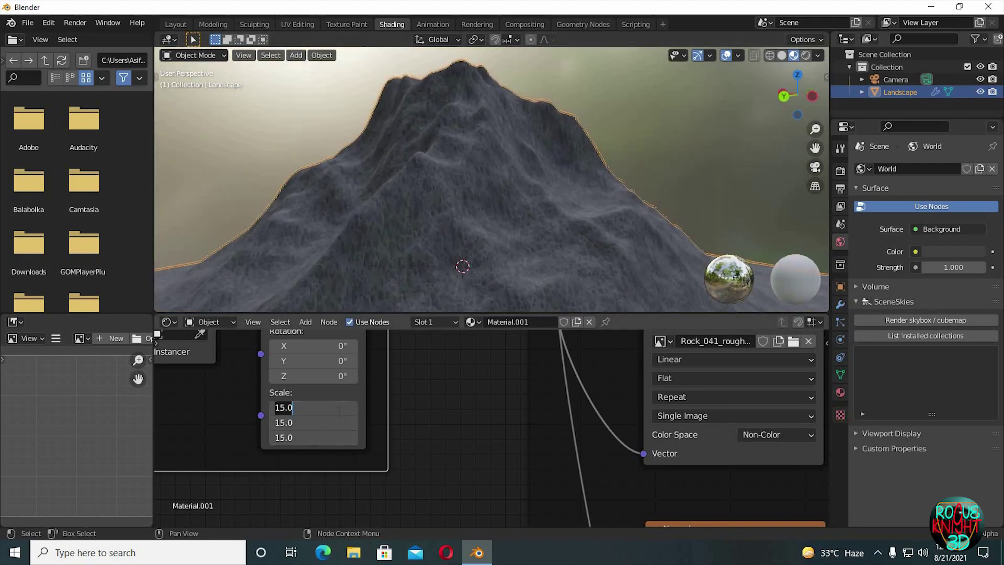
pyautogui.write('11')
pyautogui.press('Return')
pyautogui.moveTo(421, 258); pyautogui.dragTo(493, 258, button='middle')
pyautogui.scroll(-3, 477, 271)
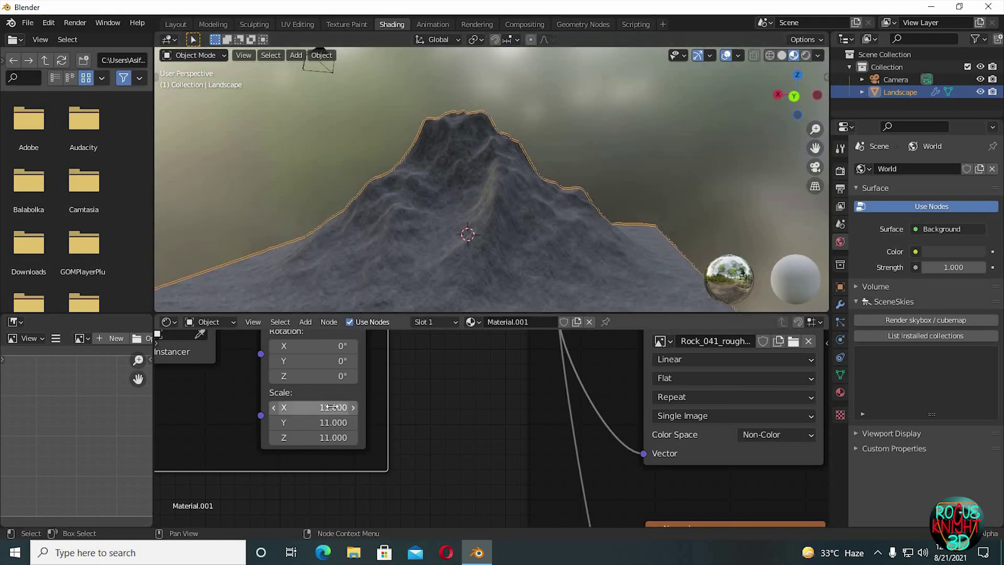
# Return the Mapping node's X, Y and Z scale to 15 and check the mountain's surface up close.
pyautogui.moveTo(325, 407); pyautogui.dragTo(325, 438)
pyautogui.write('15')
pyautogui.press('Return')
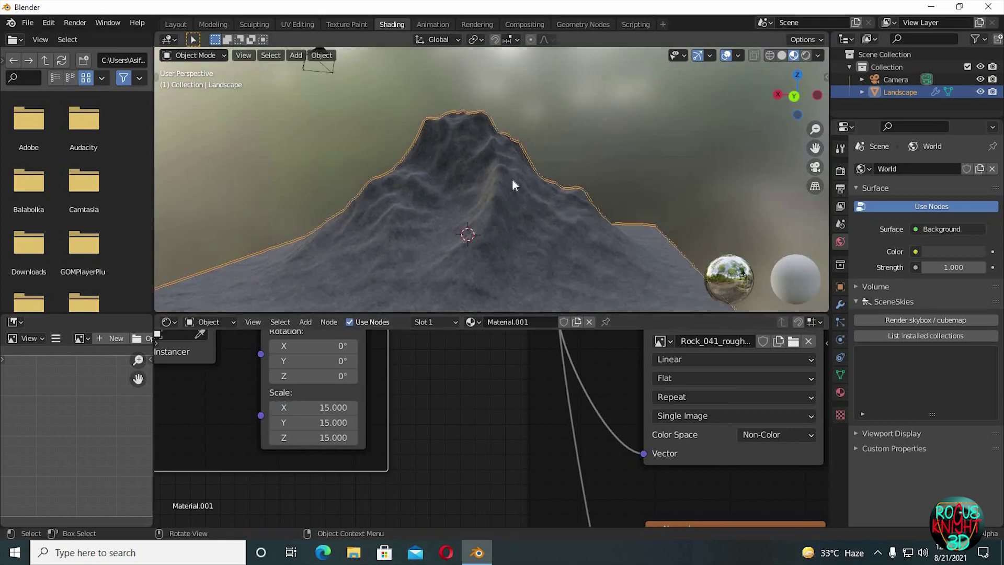
pyautogui.scroll(3, 513, 181)
pyautogui.moveTo(511, 194); pyautogui.dragTo(554, 205, button='middle')
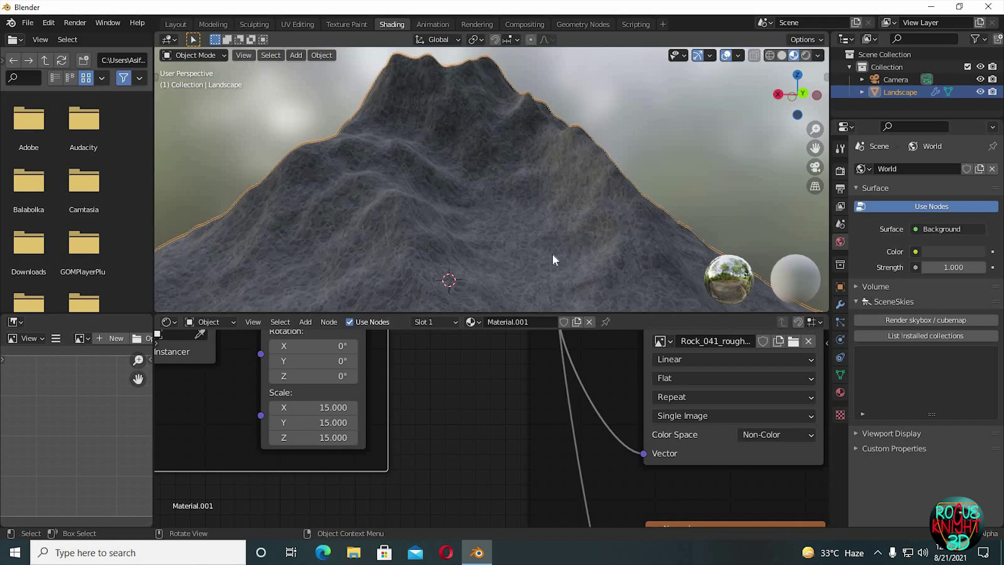
pyautogui.scroll(-3, 514, 251)
# Duplicate the base color texture node, place the copy above the original and make its image single-user.
pyautogui.scroll(-4, 534, 386)
pyautogui.moveTo(427, 404); pyautogui.dragTo(283, 462, button='middle')
pyautogui.scroll(-4, 387, 416)
pyautogui.moveTo(527, 446); pyautogui.dragTo(480, 471, button='middle')
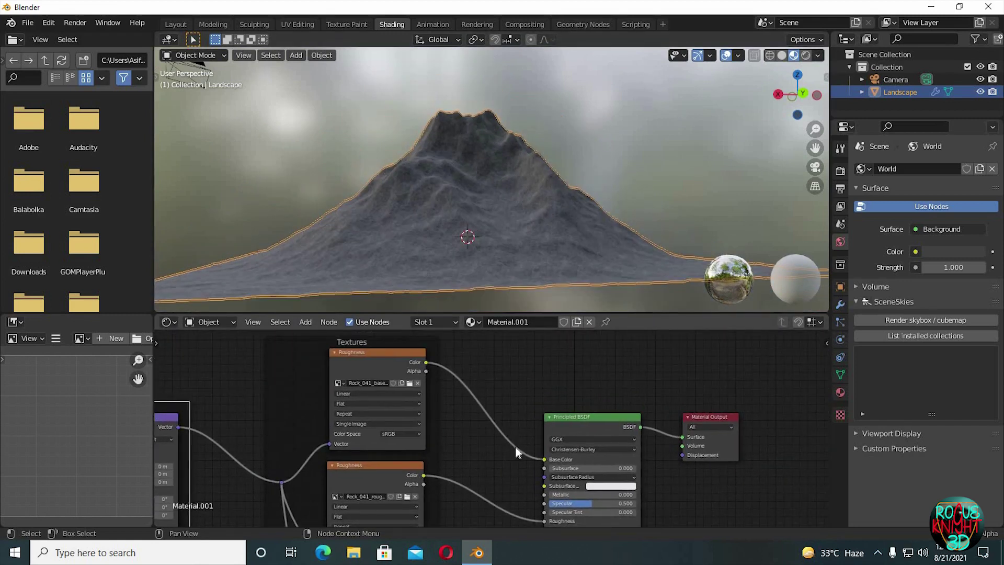
pyautogui.moveTo(382, 380); pyautogui.dragTo(411, 421, button='middle')
pyautogui.click(409, 397)
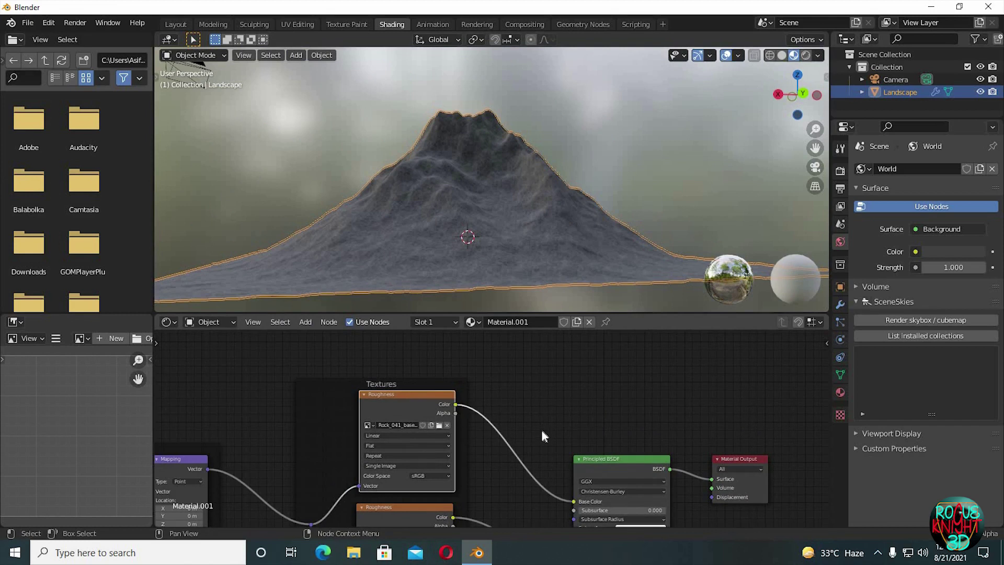
pyautogui.moveTo(543, 436); pyautogui.dragTo(524, 484, button='middle')
pyautogui.hotkey('shift', 'd')
pyautogui.click(525, 373)
pyautogui.moveTo(512, 393); pyautogui.dragTo(431, 400, button='middle')
pyautogui.click(316, 371)
pyautogui.click(431, 406)
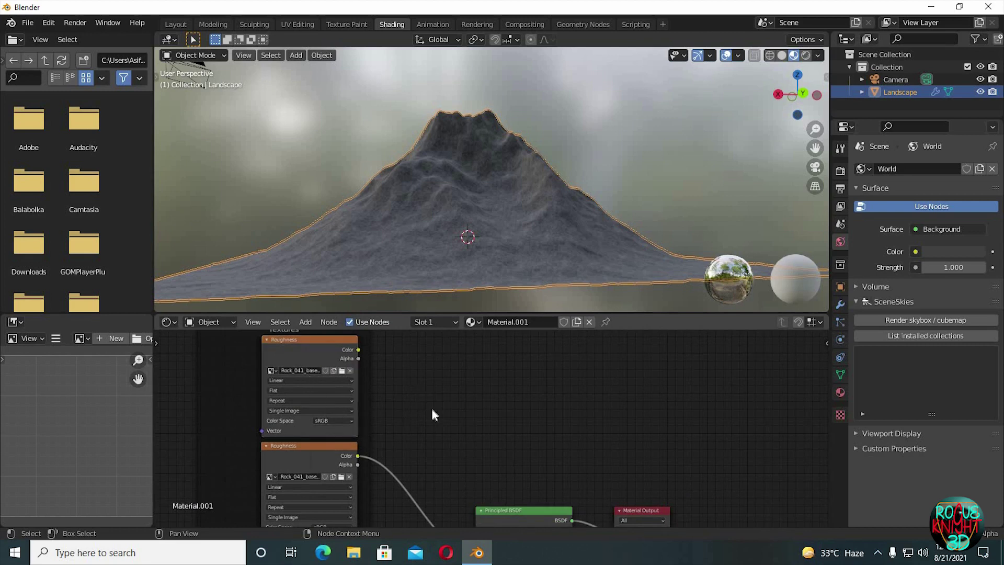
# Insert a MixRGB node between the base color texture and the Principled BSDF, with the texture feeding Color2.
pyautogui.hotkey('shift', 'a')
pyautogui.click(423, 398)
pyautogui.write('mix')
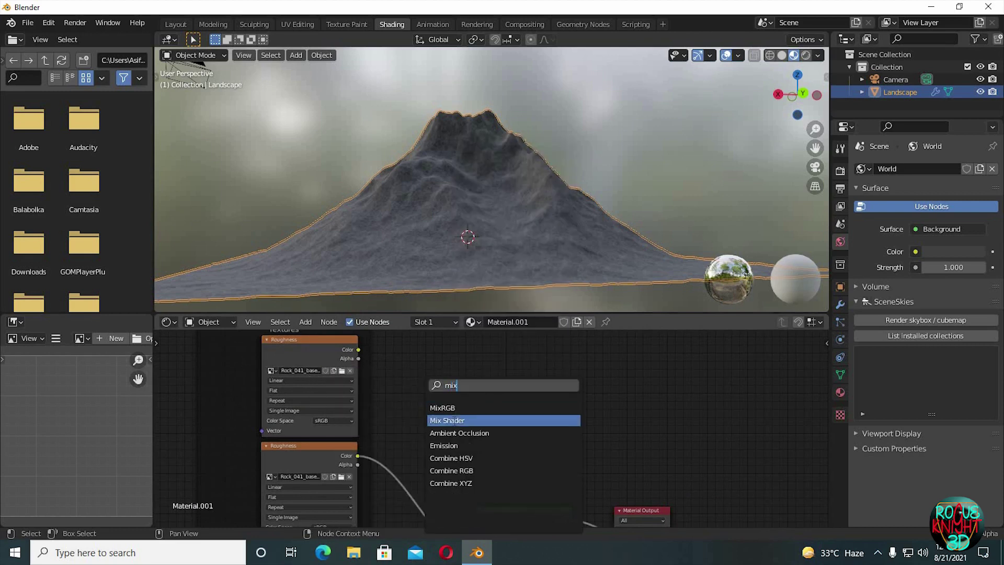
pyautogui.click(451, 412)
pyautogui.click(431, 433)
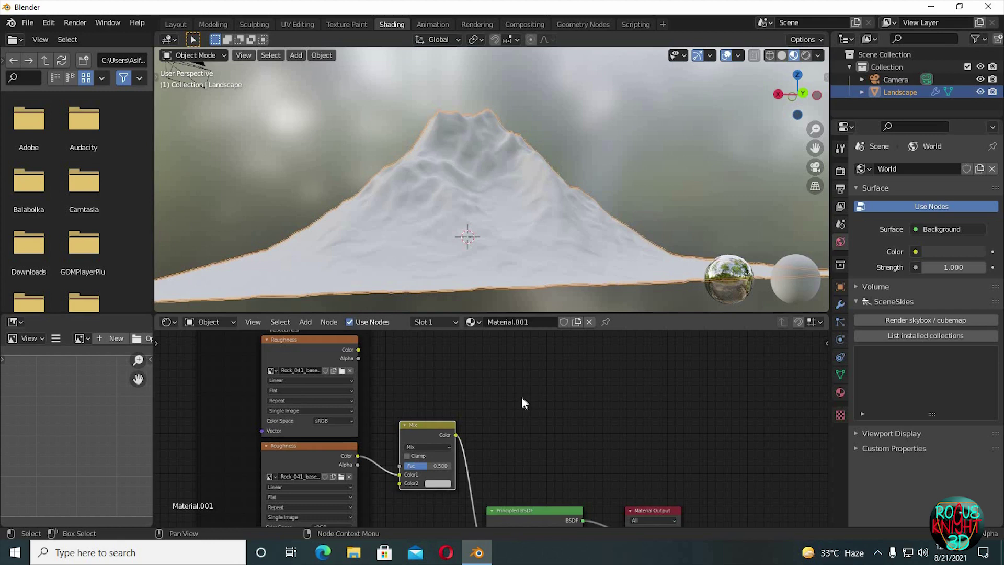
pyautogui.moveTo(399, 475); pyautogui.dragTo(400, 483)
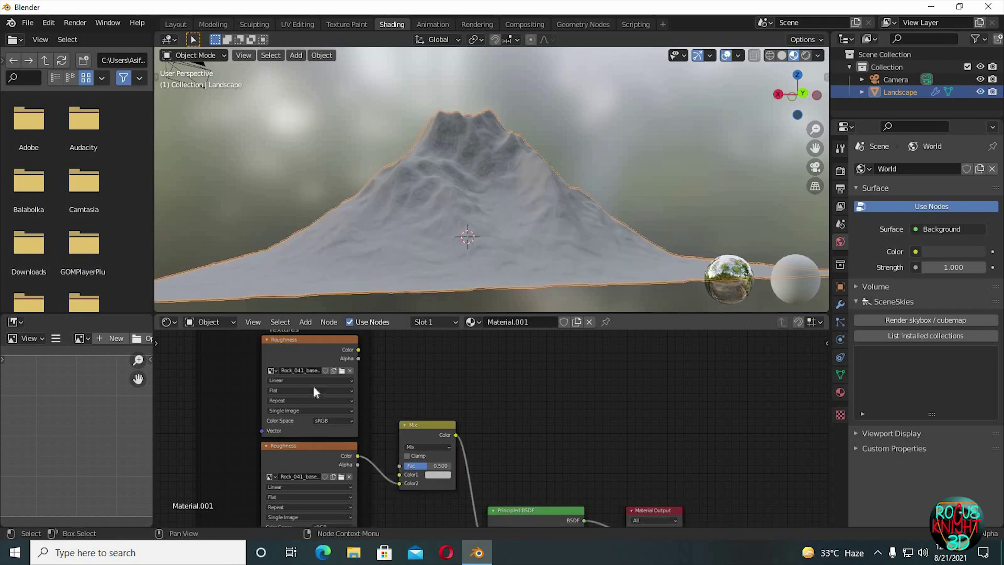
# Load Rock_041_ambientOcclusion.jpg as Non-Color into the copied texture node and connect its color to the Mix node's Fac.
pyautogui.click(341, 371)
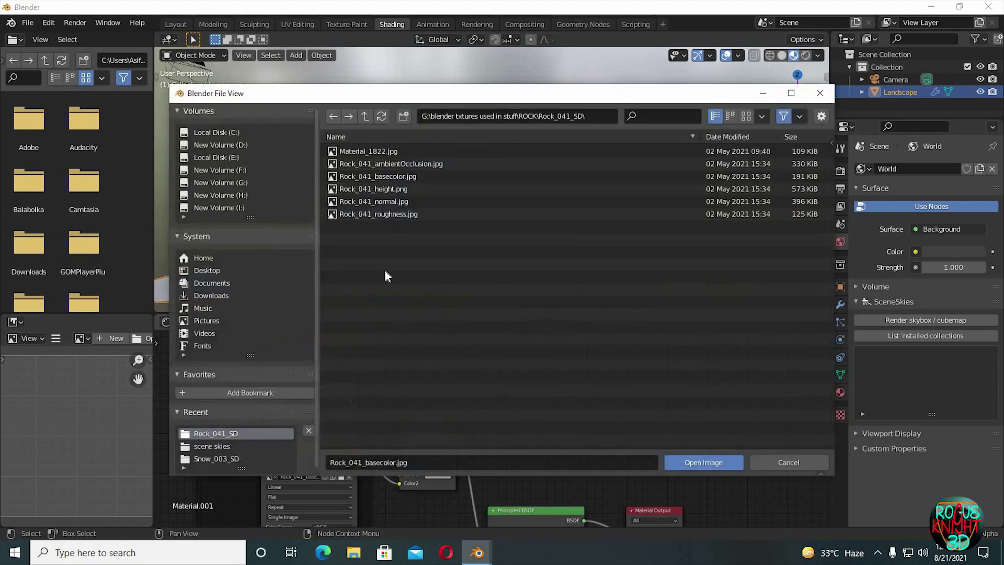
pyautogui.doubleClick(404, 166)
pyautogui.click(340, 420)
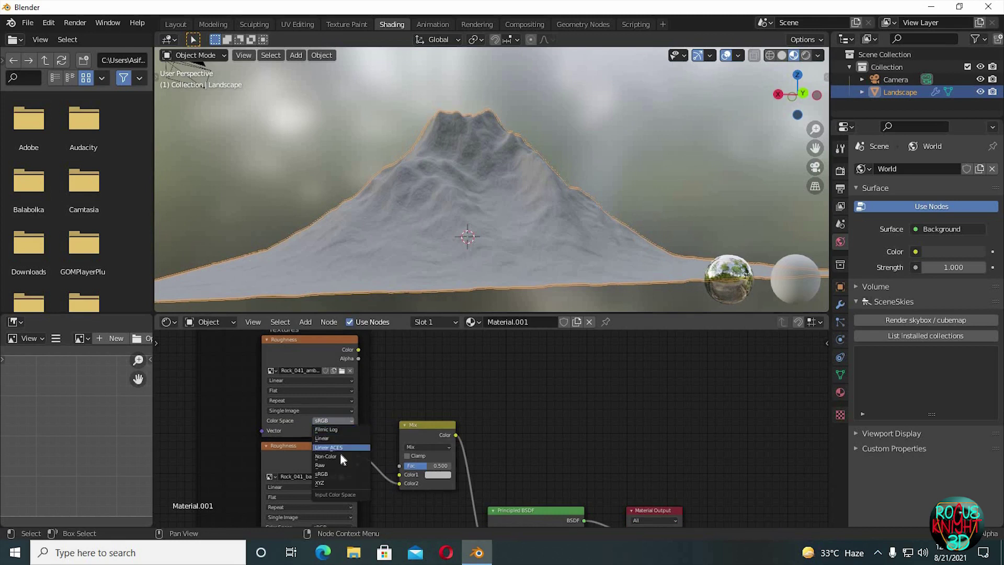
pyautogui.click(340, 456)
pyautogui.moveTo(358, 349)
pyautogui.mouseDown()
pyautogui.moveTo(405, 454)
pyautogui.moveTo(400, 465)
pyautogui.mouseUp()
pyautogui.moveTo(537, 449); pyautogui.dragTo(494, 411, button='middle')
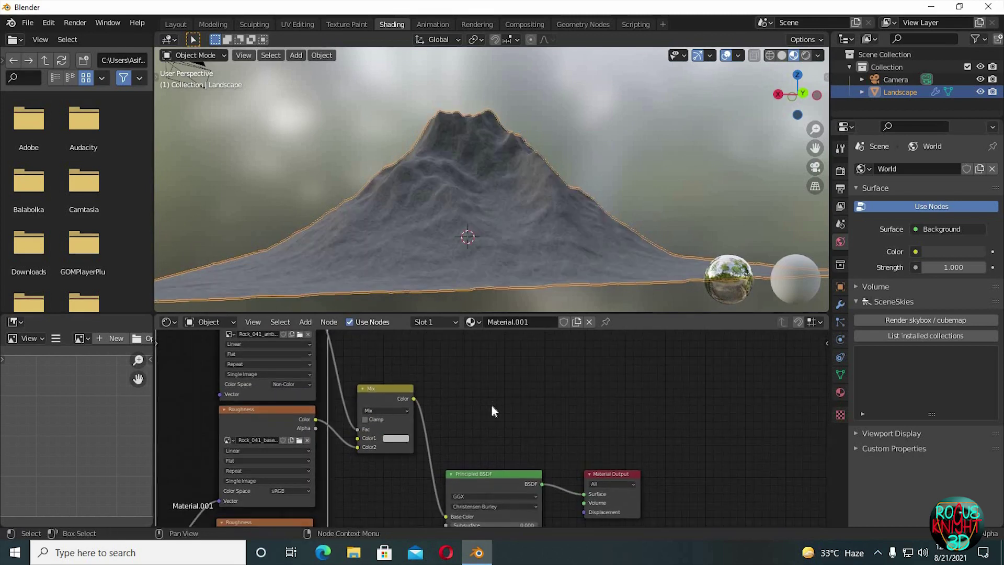
# Set the rock Mix node's blend mode to Add and darken its Color1 to near black.
pyautogui.click(387, 409)
pyautogui.click(378, 329)
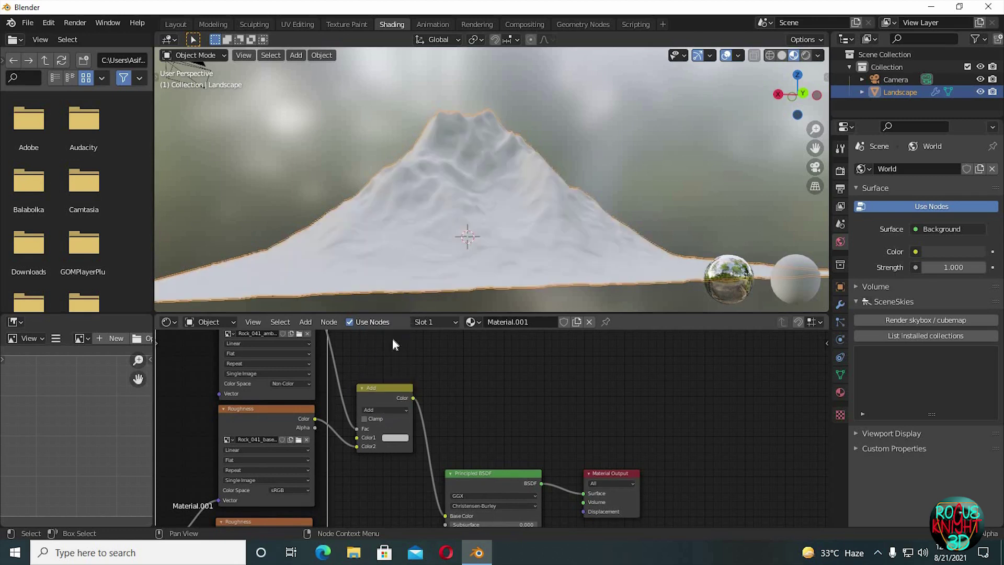
pyautogui.click(394, 438)
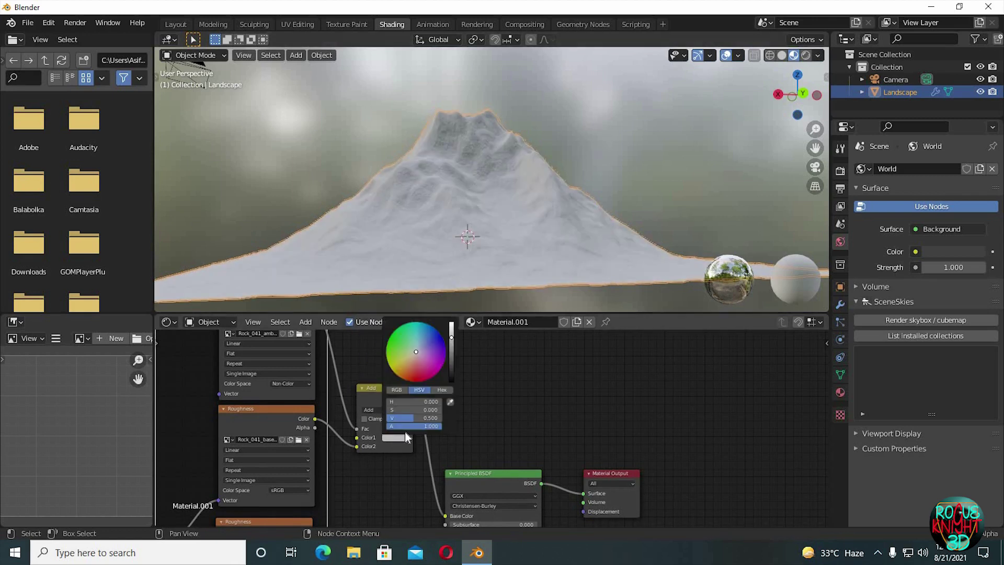
pyautogui.moveTo(451, 341); pyautogui.dragTo(451, 376)
pyautogui.scroll(-5, 533, 423)
pyautogui.moveTo(536, 416); pyautogui.dragTo(509, 408, button='middle')
pyautogui.scroll(-1, 510, 408)
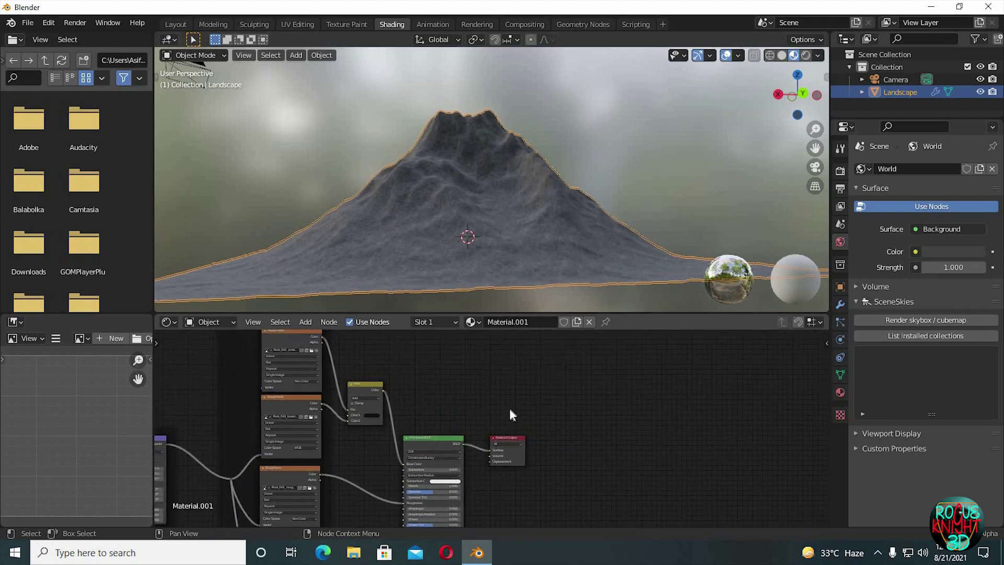
# Connect the rock Mapping output's reroute to the Vector input of the ambient occlusion texture.
pyautogui.scroll(5, 478, 444)
pyautogui.moveTo(470, 461); pyautogui.dragTo(493, 446)
pyautogui.moveTo(413, 426); pyautogui.dragTo(542, 411, button='middle')
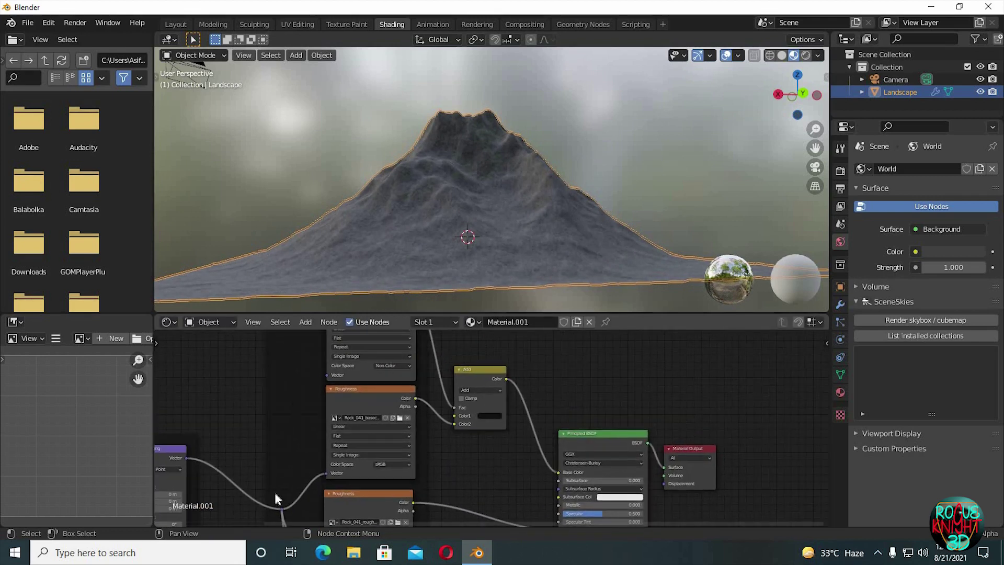
pyautogui.moveTo(327, 375); pyautogui.dragTo(328, 375)
# Link the rock base color texture straight to the Principled BSDF's Base Color for comparison, and reconnect the Add node's output.
pyautogui.moveTo(514, 399); pyautogui.dragTo(443, 416, button='middle')
pyautogui.scroll(3, 376, 430)
pyautogui.moveTo(337, 413); pyautogui.dragTo(517, 456)
pyautogui.moveTo(452, 338); pyautogui.dragTo(520, 458)
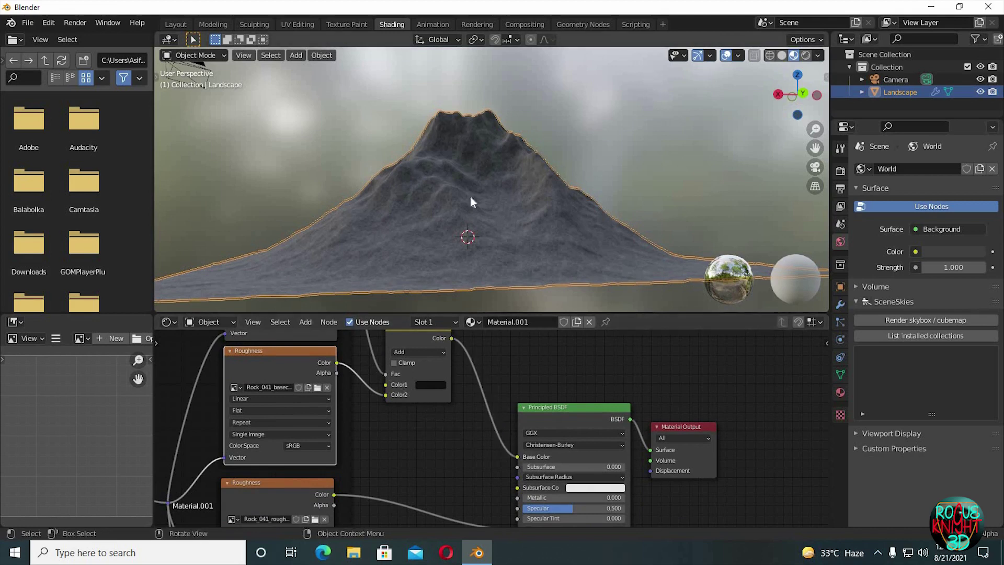
# Duplicate the Principled BSDF and Material Output, place the copies above the rock setup and make the copied output active.
pyautogui.scroll(-2, 548, 362)
pyautogui.scroll(-2, 544, 372)
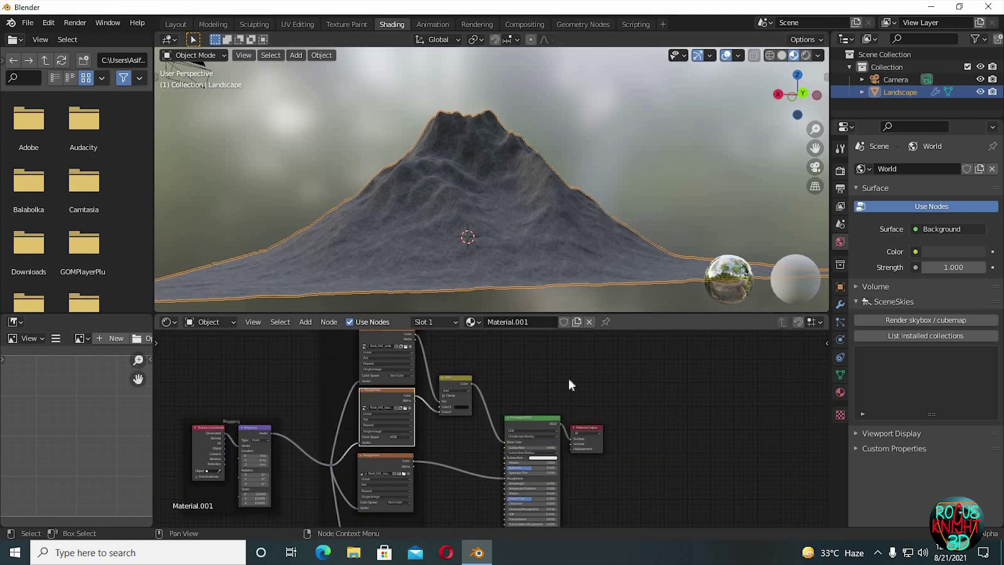
pyautogui.scroll(-4, 574, 377)
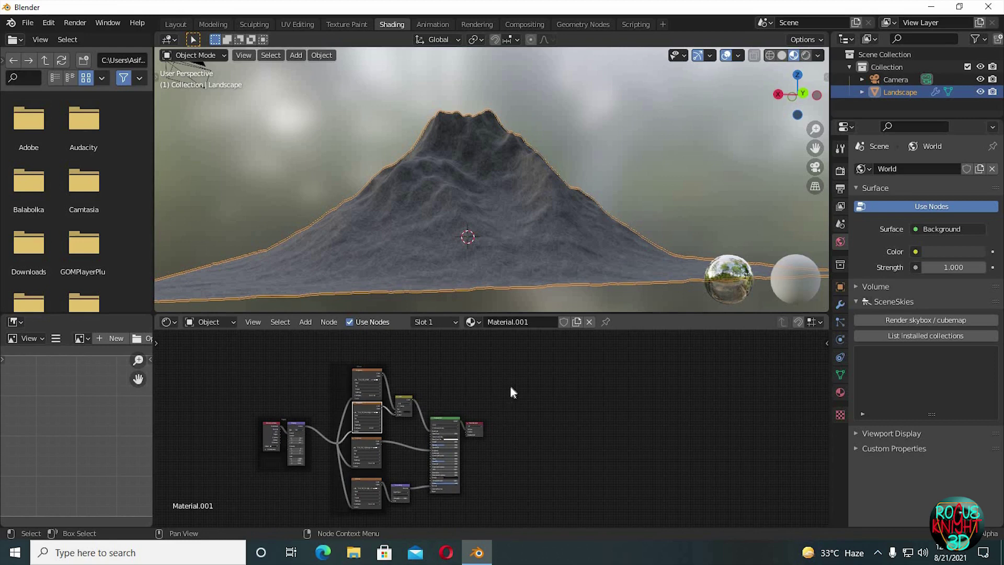
pyautogui.scroll(-1, 512, 387)
pyautogui.moveTo(502, 347); pyautogui.dragTo(488, 375, button='middle')
pyautogui.moveTo(410, 512); pyautogui.dragTo(522, 433)
pyautogui.hotkey('shift', 'd')
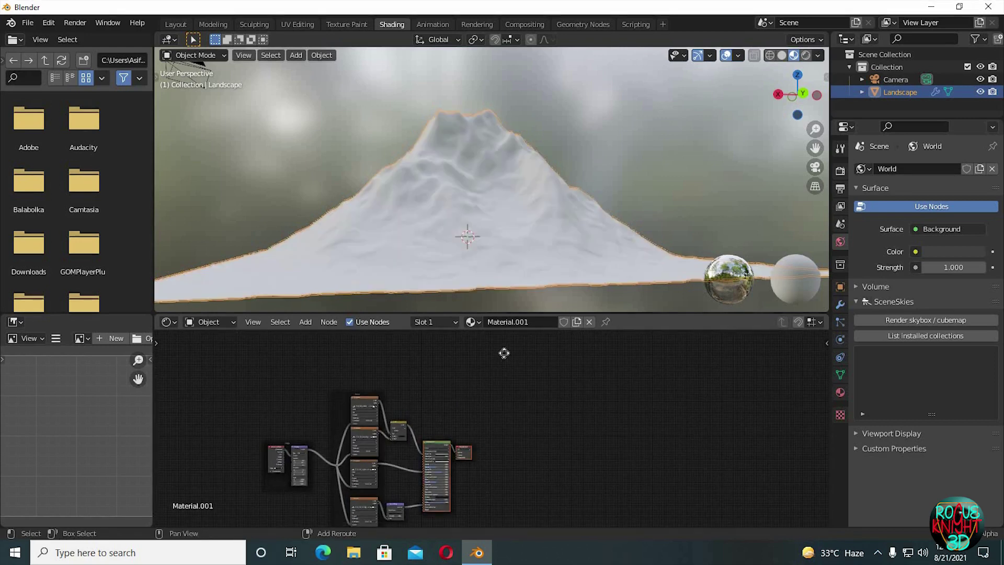
pyautogui.click(529, 372)
pyautogui.moveTo(498, 410); pyautogui.dragTo(514, 429, button='middle')
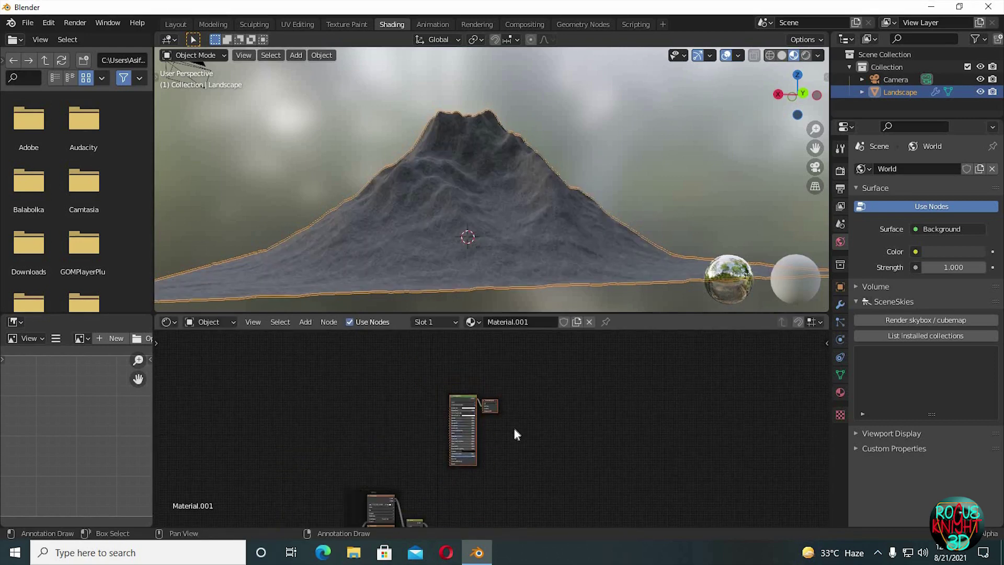
pyautogui.scroll(4, 442, 378)
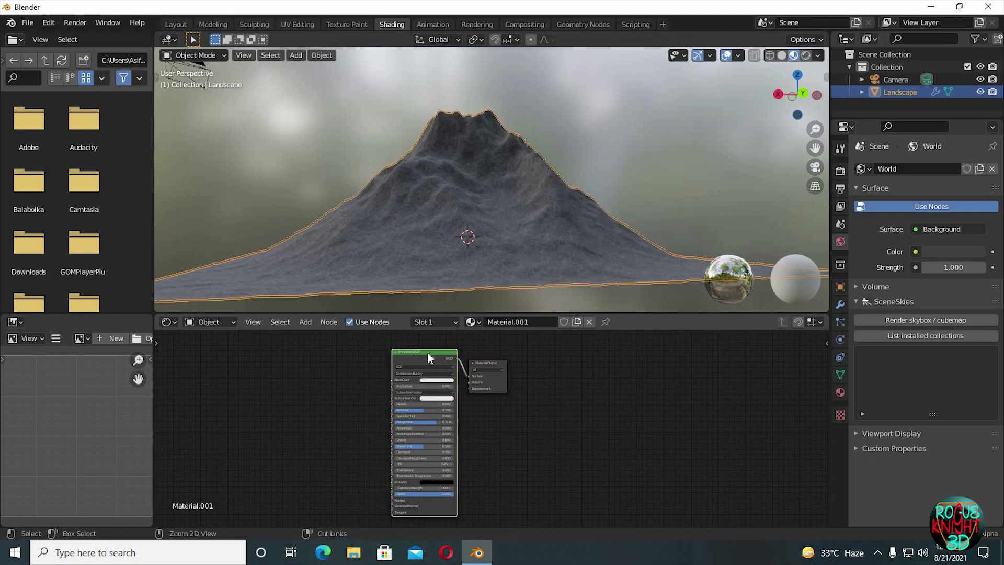
pyautogui.click(490, 362)
# Run Node Wrangler's Principled Texture Setup on the copied BSDF with Snow_003_COLOR.jpg, Snow_003_NORM.jpg and Snow_003_ROUGH.jpg from the Snow_003_SD folder.
pyautogui.click(413, 349)
pyautogui.hotkey('ctrl', 'shift', 't')
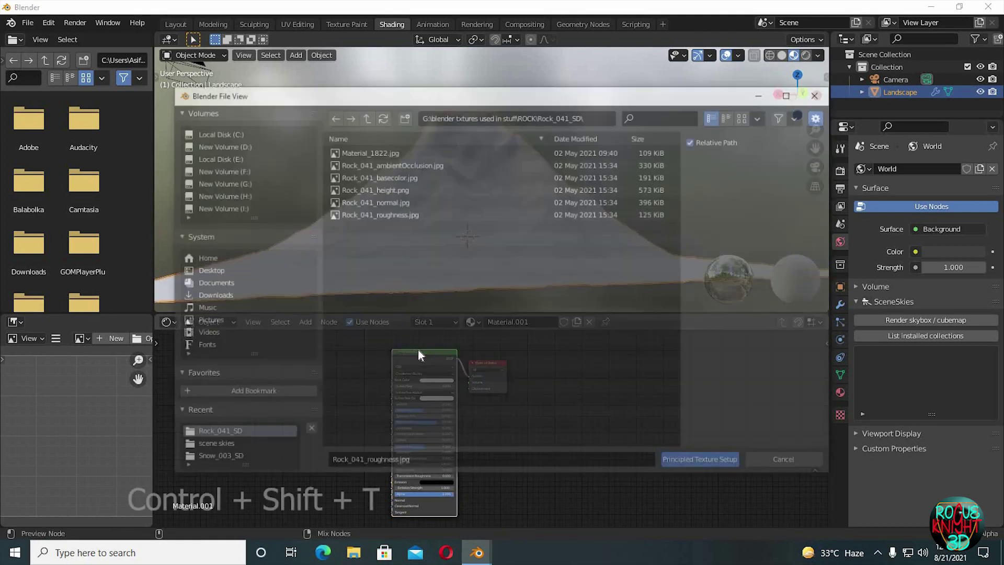
pyautogui.click(366, 117)
pyautogui.click(365, 118)
pyautogui.click(357, 276)
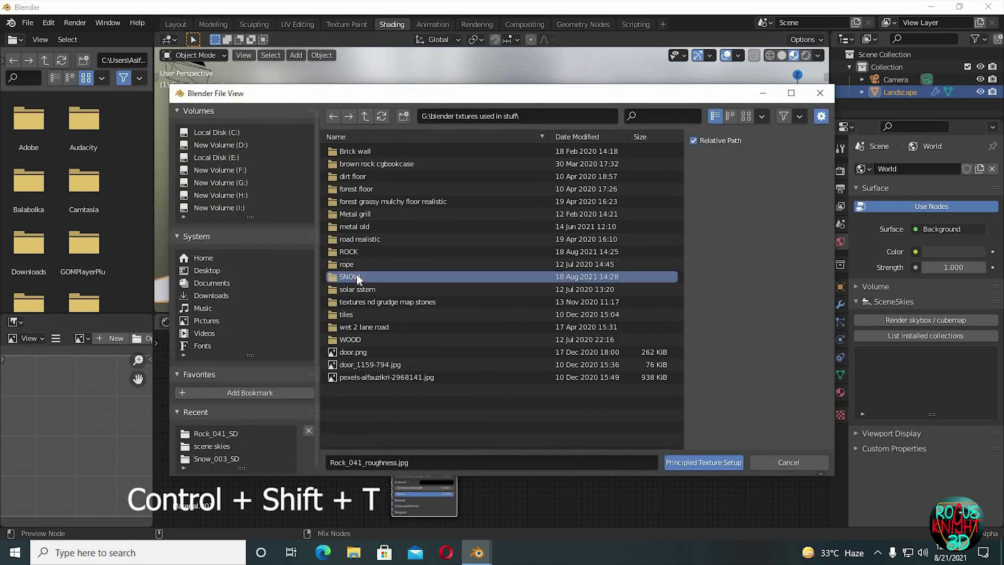
pyautogui.doubleClick(357, 276)
pyautogui.doubleClick(357, 150)
pyautogui.click(383, 164)
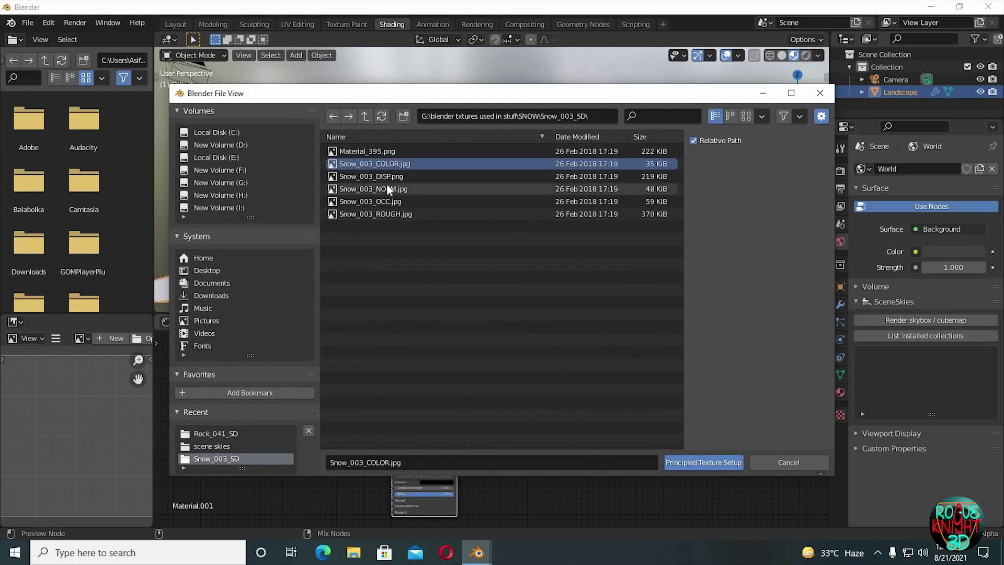
pyautogui.keyDown('ctrl'); pyautogui.click(387, 189); pyautogui.keyUp('ctrl')
pyautogui.keyDown('ctrl'); pyautogui.click(393, 213); pyautogui.keyUp('ctrl')
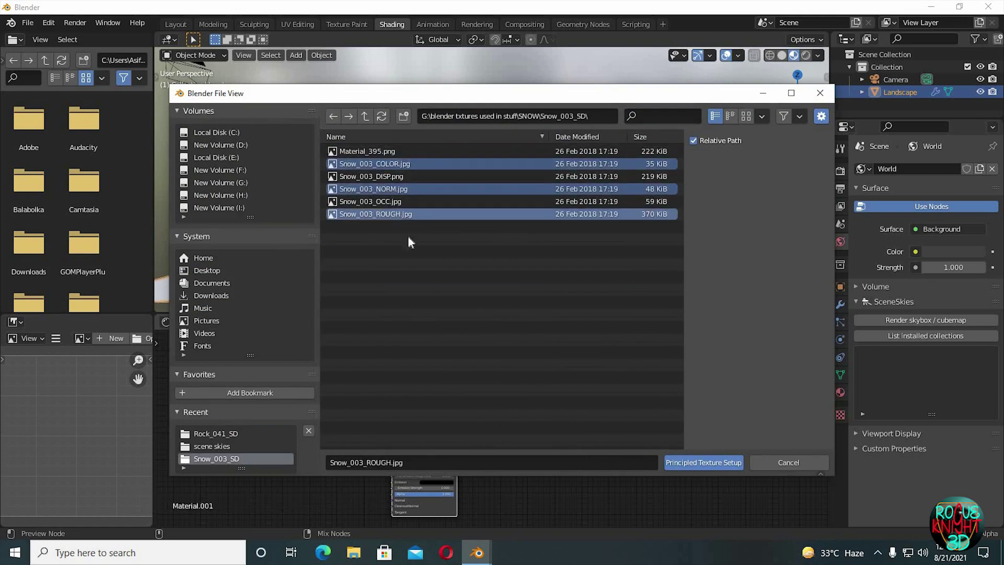
pyautogui.click(711, 461)
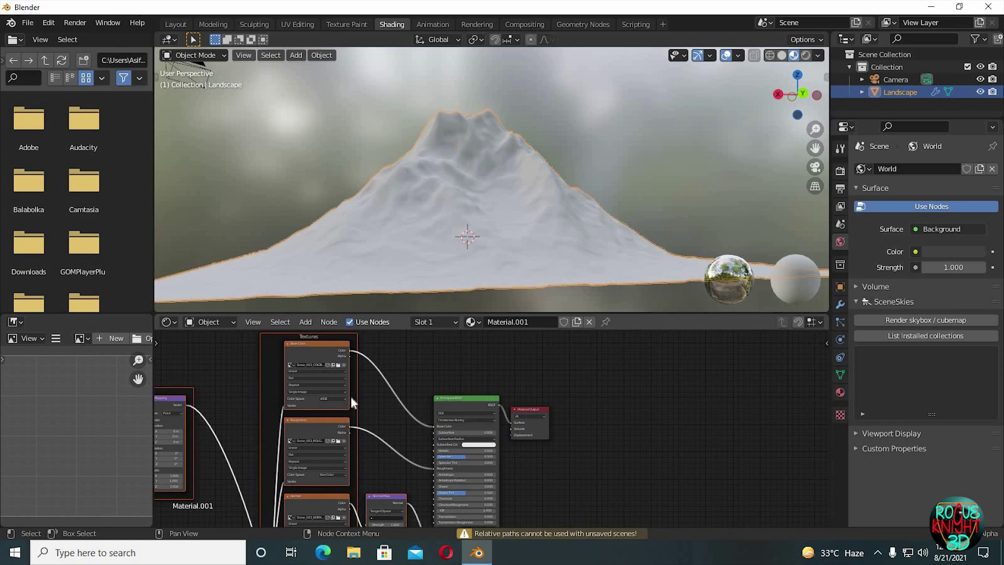
# Move the new snow node setup upward, away from the rock nodes.
pyautogui.moveTo(425, 417); pyautogui.dragTo(407, 506, button='middle')
pyautogui.click(352, 488)
pyautogui.press('g')
pyautogui.click(345, 398)
# Feed the snow Mapping node from the Generated coordinates and set its X, Y and Z scale to 5.
pyautogui.moveTo(402, 395); pyautogui.dragTo(608, 350, button='middle')
pyautogui.scroll(3, 488, 387)
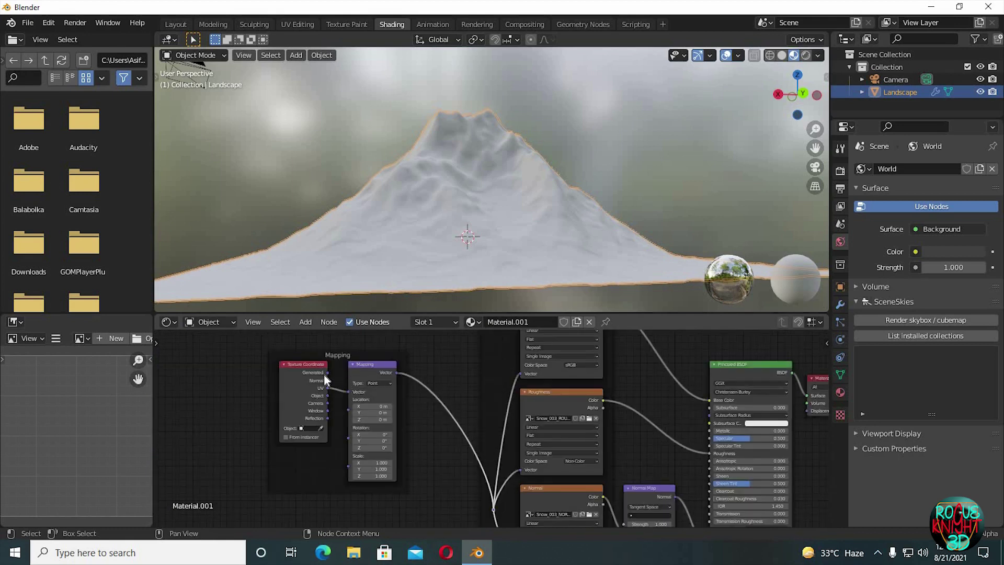
pyautogui.moveTo(327, 372); pyautogui.dragTo(350, 391)
pyautogui.scroll(4, 481, 430)
pyautogui.scroll(3, 491, 266)
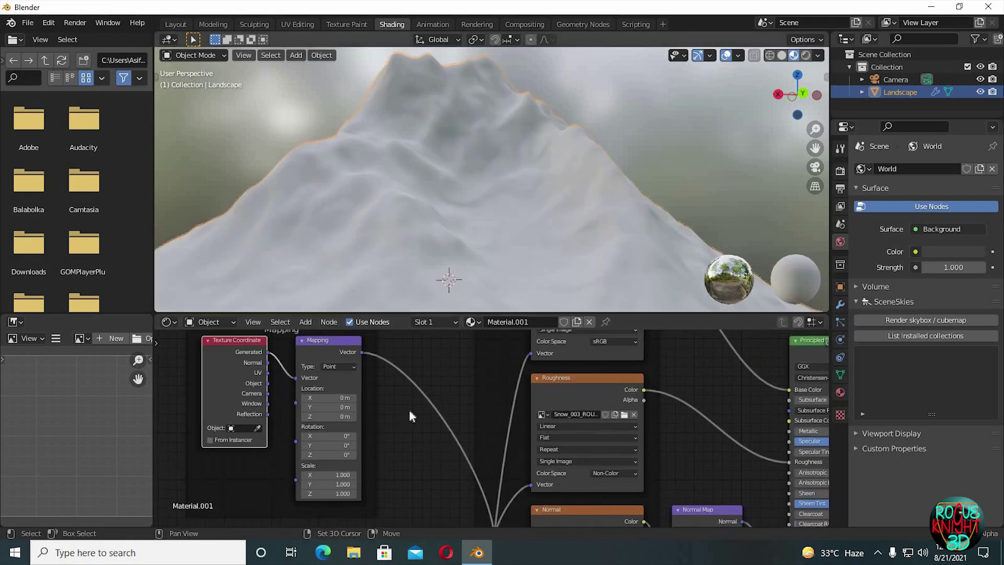
pyautogui.moveTo(329, 475)
pyautogui.mouseDown()
pyautogui.moveTo(329, 493)
pyautogui.moveTo(334, 463)
pyautogui.mouseUp()
pyautogui.write('5')
pyautogui.press('Return')
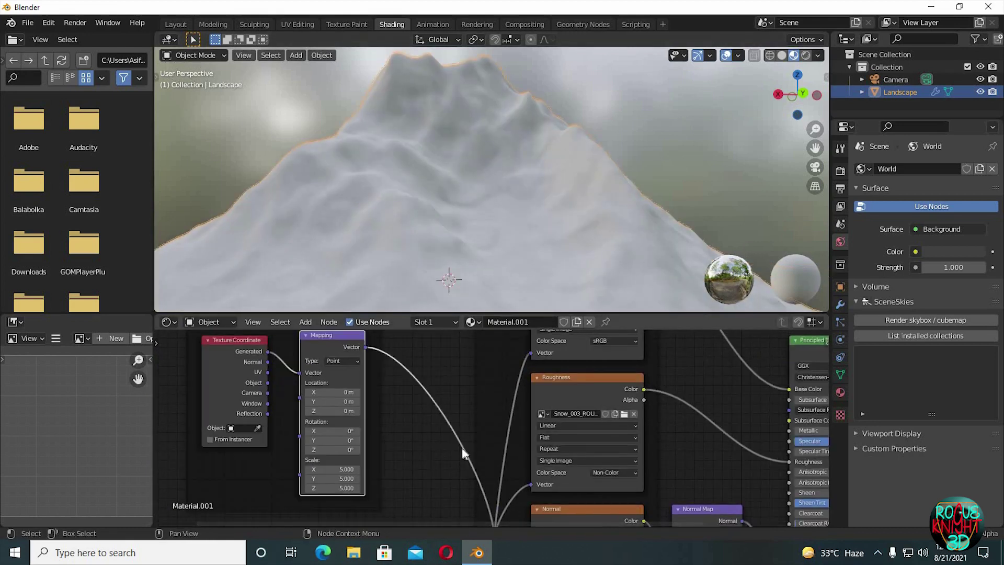
# Duplicate the snow base color texture node, place the copy above the original and make its image single-user.
pyautogui.scroll(-9, 468, 439)
pyautogui.moveTo(469, 438); pyautogui.dragTo(323, 483, button='middle')
pyautogui.click(383, 387)
pyautogui.hotkey('shift', 'd')
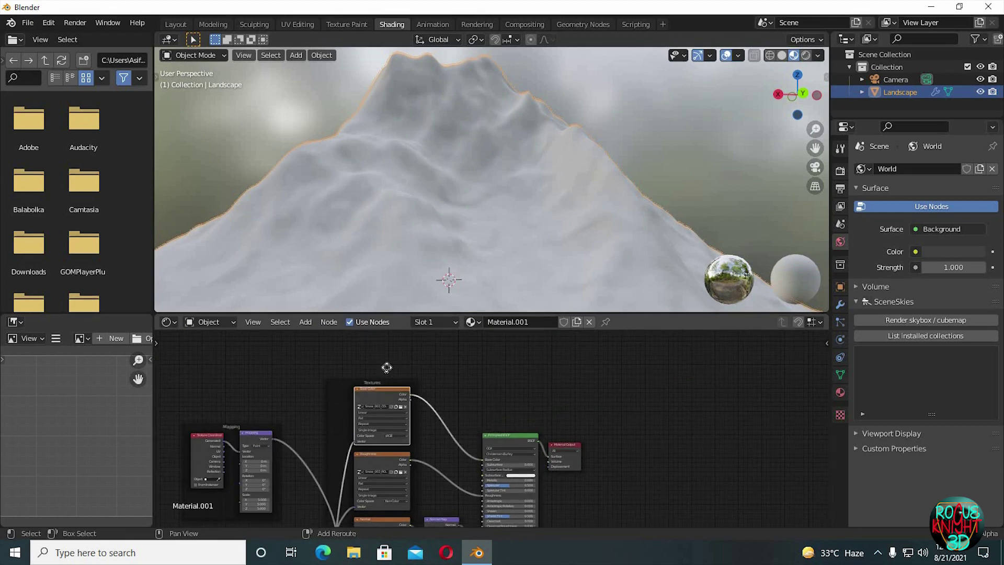
pyautogui.click(384, 371)
pyautogui.scroll(9, 435, 435)
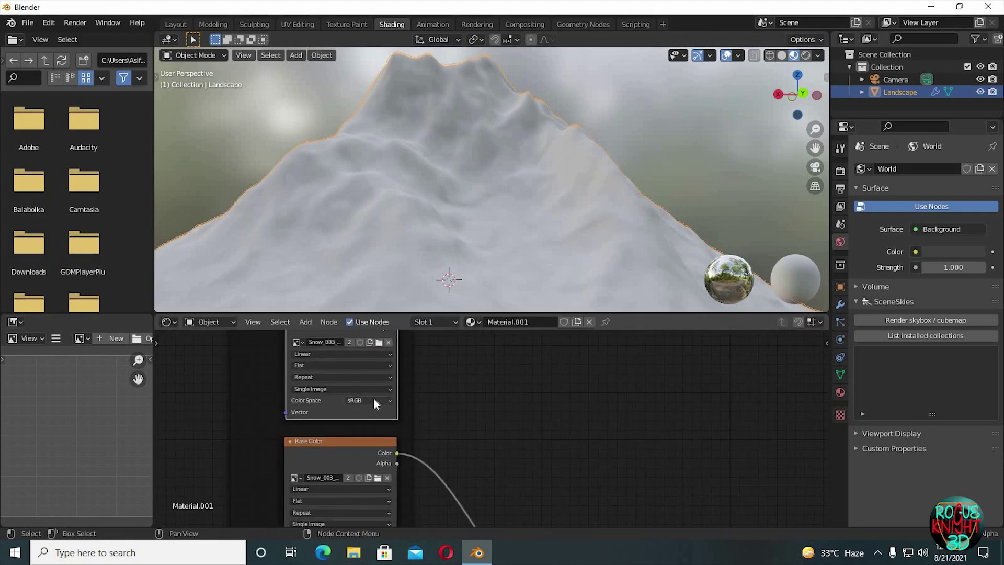
pyautogui.moveTo(373, 399); pyautogui.dragTo(391, 426, button='middle')
pyautogui.click(365, 371)
# Load Snow_003_OCC.jpg into the copied texture node and set its color space to Non-Color.
pyautogui.click(397, 371)
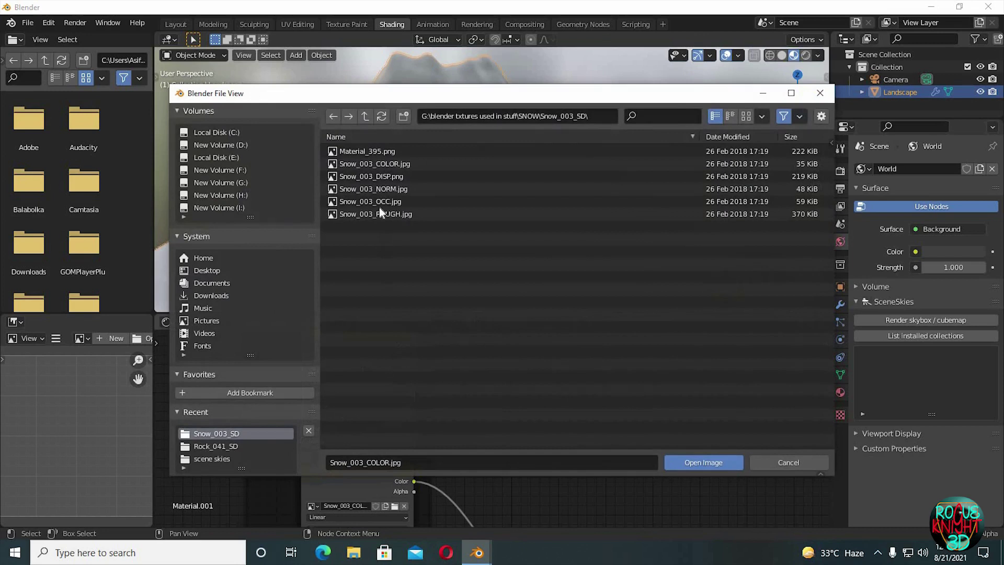
pyautogui.doubleClick(401, 203)
pyautogui.click(391, 429)
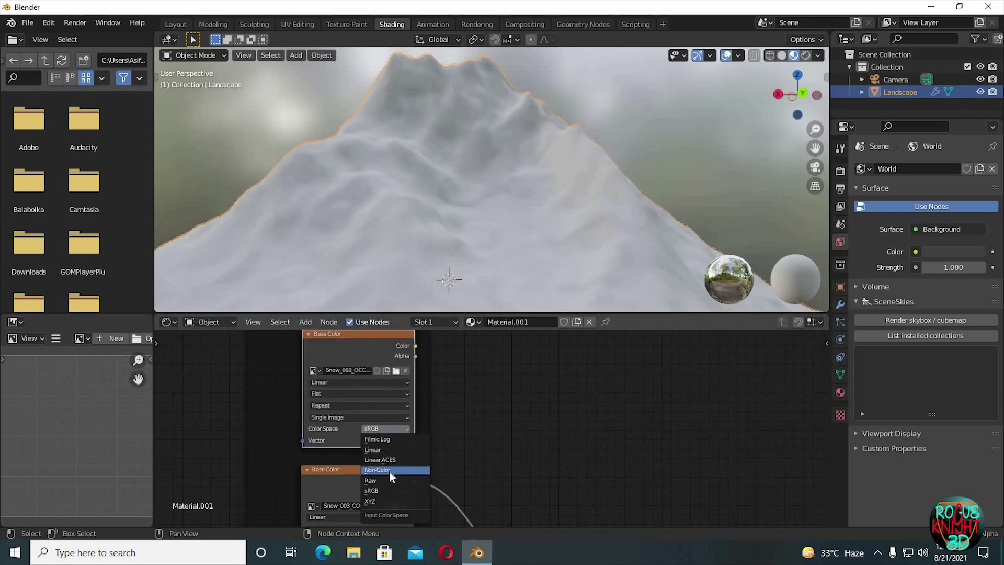
pyautogui.click(390, 471)
# Insert a MixRGB node before the snow BSDF's Base Color, with the base color texture feeding Color2 and the occlusion texture feeding Fac.
pyautogui.click(509, 448)
pyautogui.hotkey('shift', 'a')
pyautogui.click(483, 394)
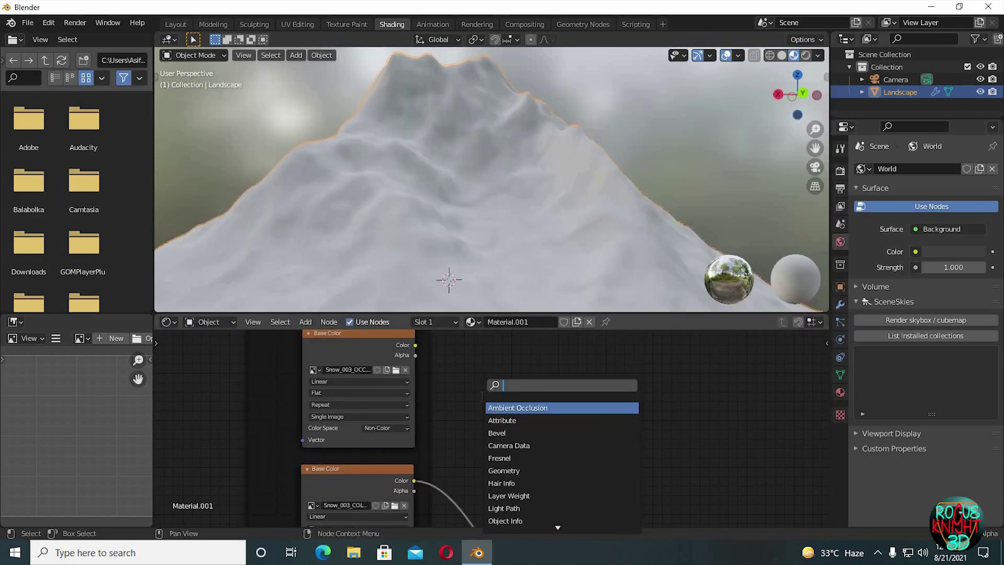
pyautogui.write('mix')
pyautogui.click(500, 409)
pyautogui.click(472, 449)
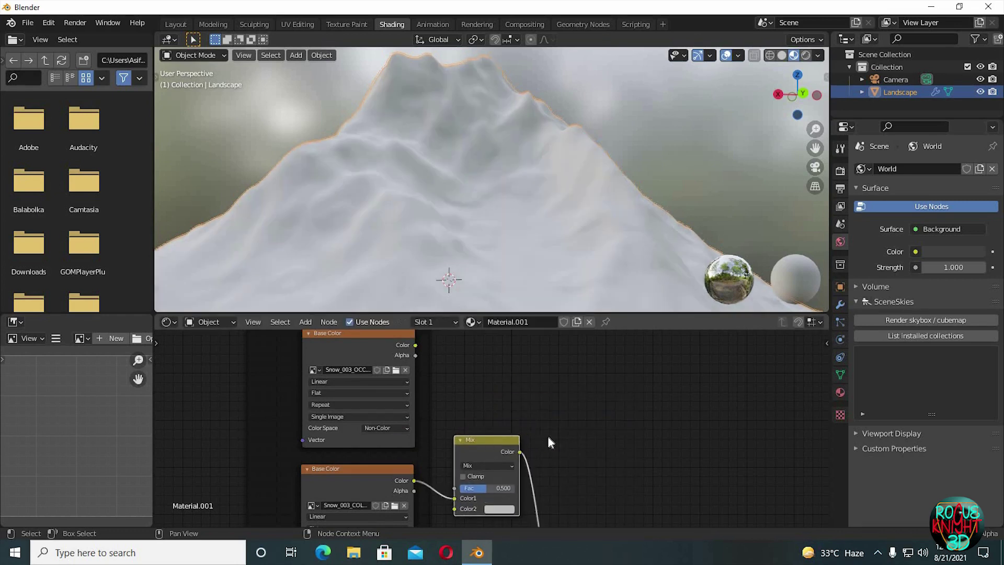
pyautogui.moveTo(579, 411); pyautogui.dragTo(590, 383, button='middle')
pyautogui.moveTo(466, 470); pyautogui.dragTo(466, 480)
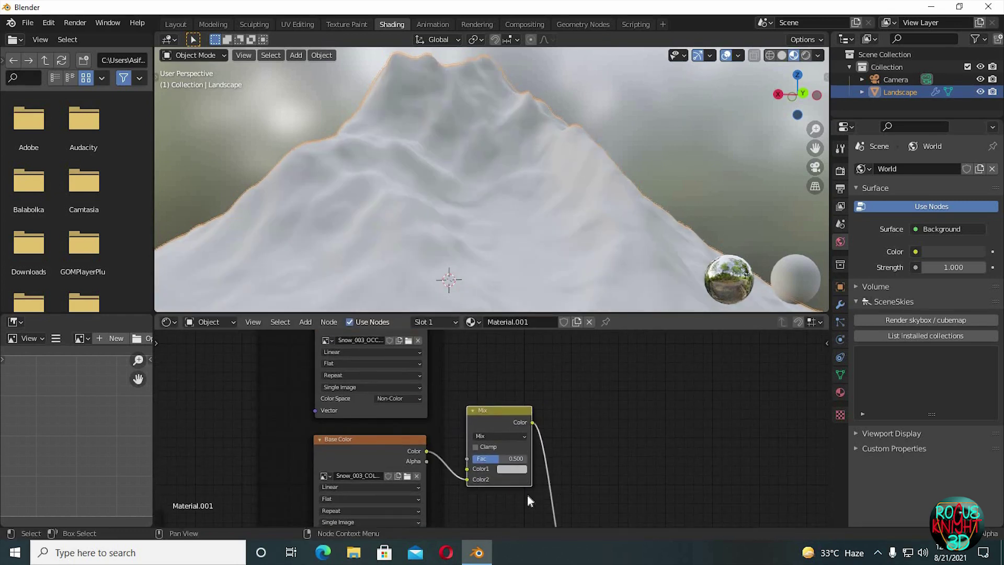
pyautogui.moveTo(468, 378); pyautogui.dragTo(417, 395, button='middle')
pyautogui.moveTo(376, 334)
pyautogui.mouseDown()
pyautogui.moveTo(416, 488)
pyautogui.moveTo(416, 477)
pyautogui.mouseUp()
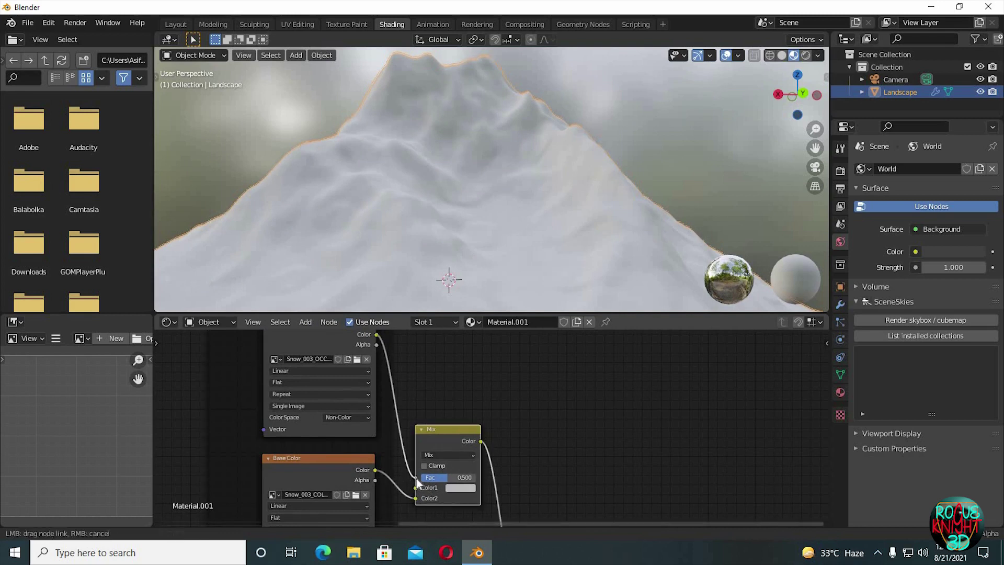
# Set the snow Mix node's blend mode to Add and darken its Color1 to a deeper grey.
pyautogui.click(462, 453)
pyautogui.click(440, 362)
pyautogui.click(458, 487)
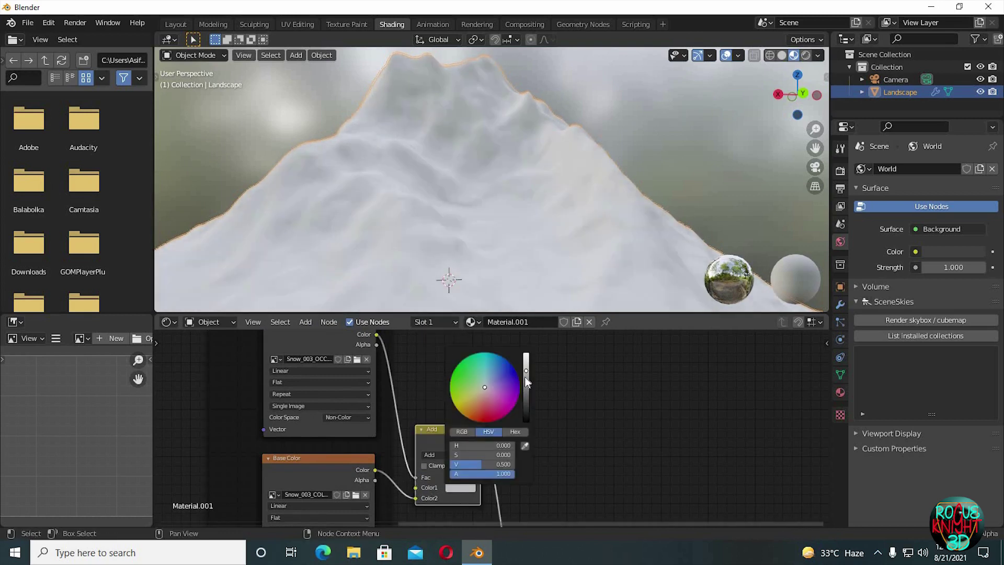
pyautogui.moveTo(526, 371); pyautogui.dragTo(526, 386)
pyautogui.scroll(-5, 591, 414)
pyautogui.moveTo(594, 392); pyautogui.dragTo(621, 338, button='middle')
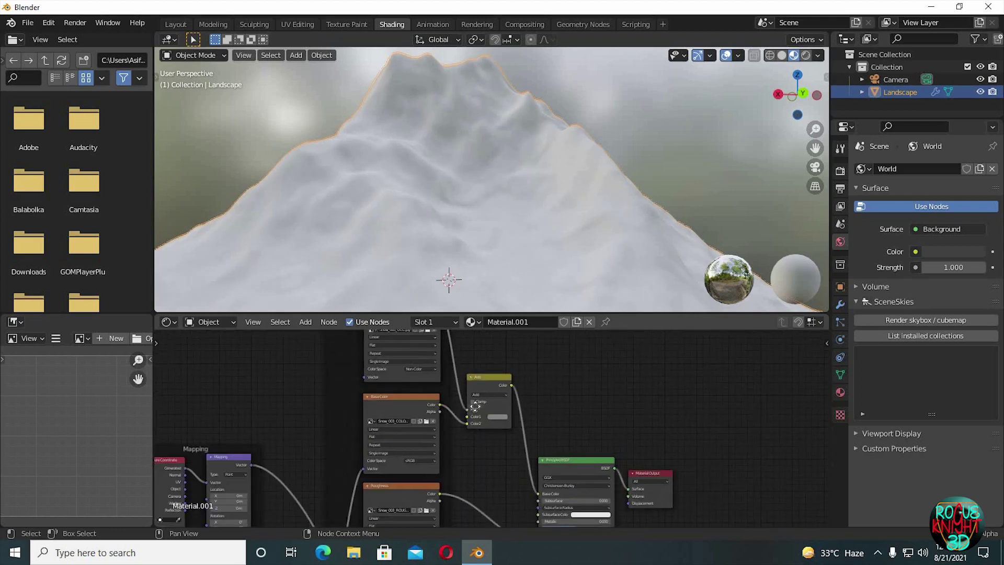
# Move the snow Mapping reroute up and connect it to the Vector input of the occlusion texture.
pyautogui.moveTo(473, 403); pyautogui.dragTo(466, 336, button='middle')
pyautogui.moveTo(335, 497); pyautogui.dragTo(318, 463, button='middle')
pyautogui.press('g')
pyautogui.click(321, 418)
pyautogui.moveTo(336, 419); pyautogui.dragTo(282, 500, button='middle')
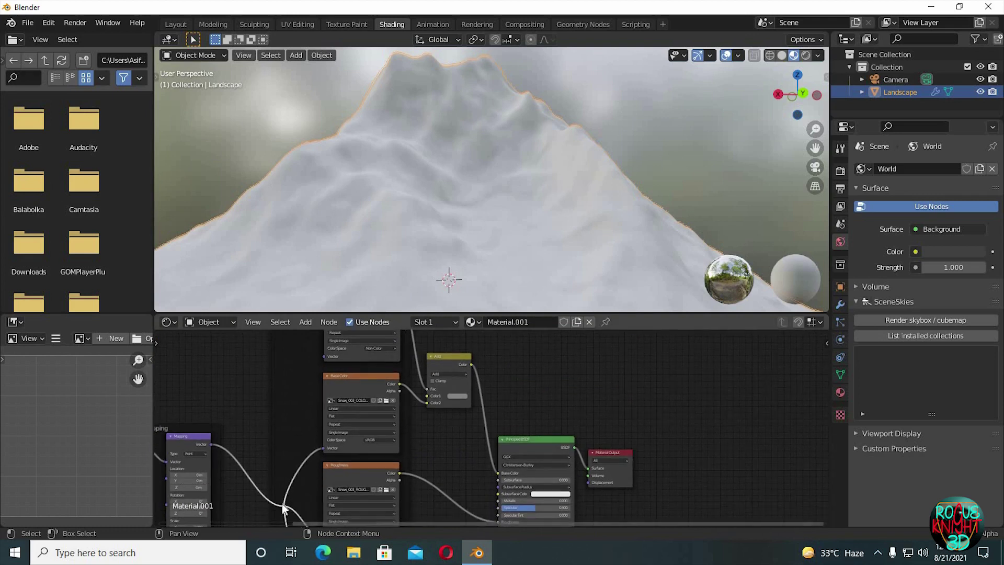
pyautogui.moveTo(283, 506); pyautogui.dragTo(325, 358)
# Move the snow and rock Material Output nodes farther away from their Principled BSDF nodes.
pyautogui.moveTo(481, 447); pyautogui.dragTo(444, 450, button='middle')
pyautogui.scroll(-5, 411, 435)
pyautogui.scroll(-2, 445, 453)
pyautogui.moveTo(544, 471); pyautogui.dragTo(486, 431, button='middle')
pyautogui.scroll(-3, 485, 432)
pyautogui.moveTo(502, 485); pyautogui.dragTo(460, 457, button='middle')
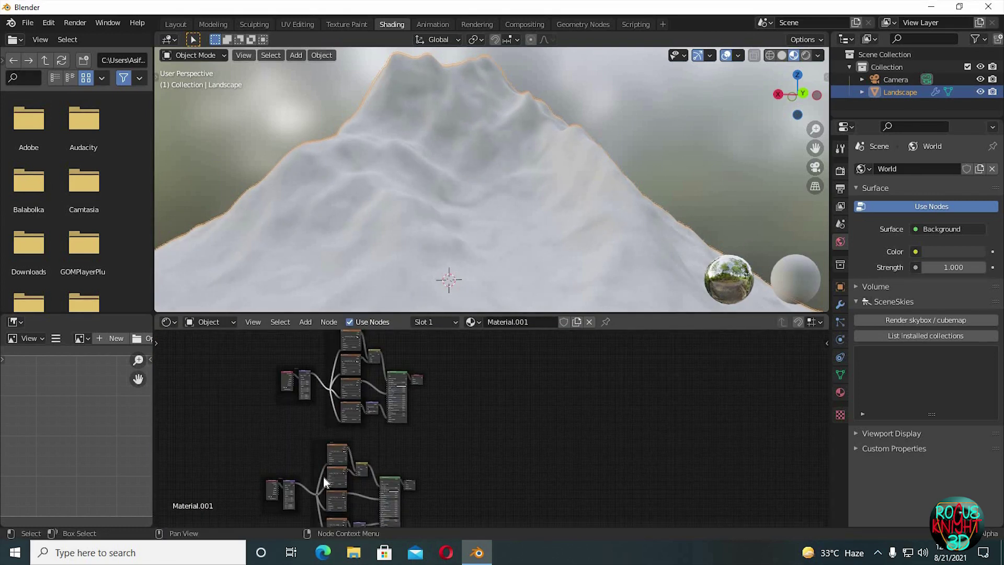
pyautogui.moveTo(412, 483)
pyautogui.mouseDown()
pyautogui.moveTo(437, 473)
pyautogui.moveTo(430, 487)
pyautogui.mouseUp()
pyautogui.moveTo(418, 376); pyautogui.dragTo(443, 384)
pyautogui.moveTo(429, 488); pyautogui.dragTo(446, 486)
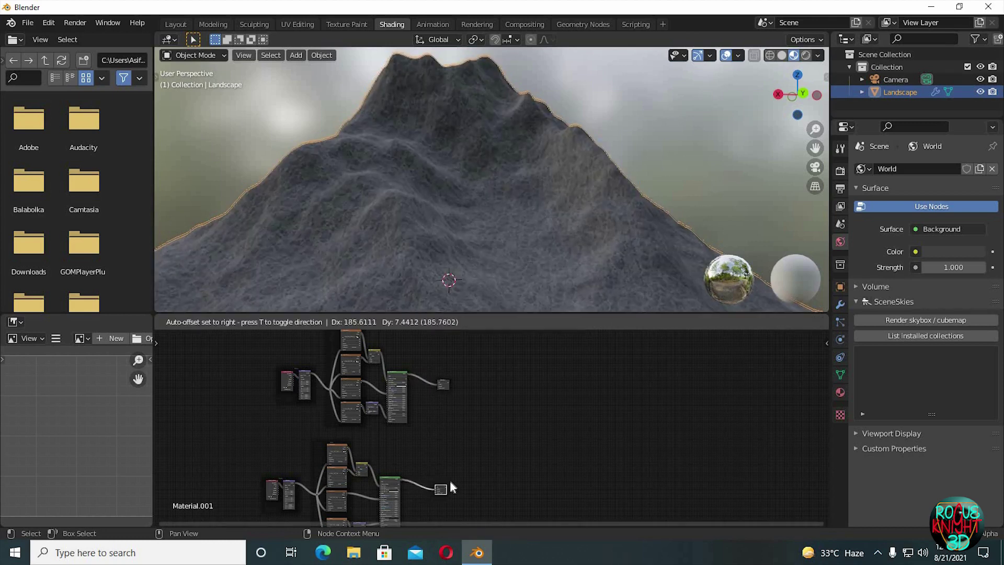
# Connect the slope mask's ColorRamp color to its Material Output's Surface and move that output farther away from the ramp.
pyautogui.moveTo(486, 477); pyautogui.dragTo(464, 391, button='middle')
pyautogui.scroll(-3, 464, 390)
pyautogui.scroll(4, 380, 472)
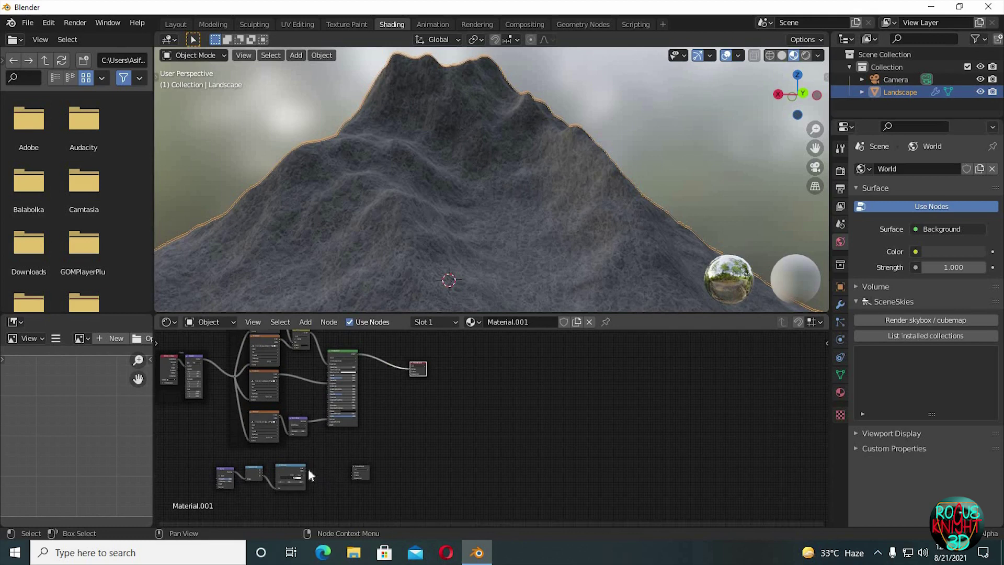
pyautogui.scroll(3, 324, 470)
pyautogui.moveTo(329, 457); pyautogui.dragTo(421, 465)
pyautogui.click(439, 453)
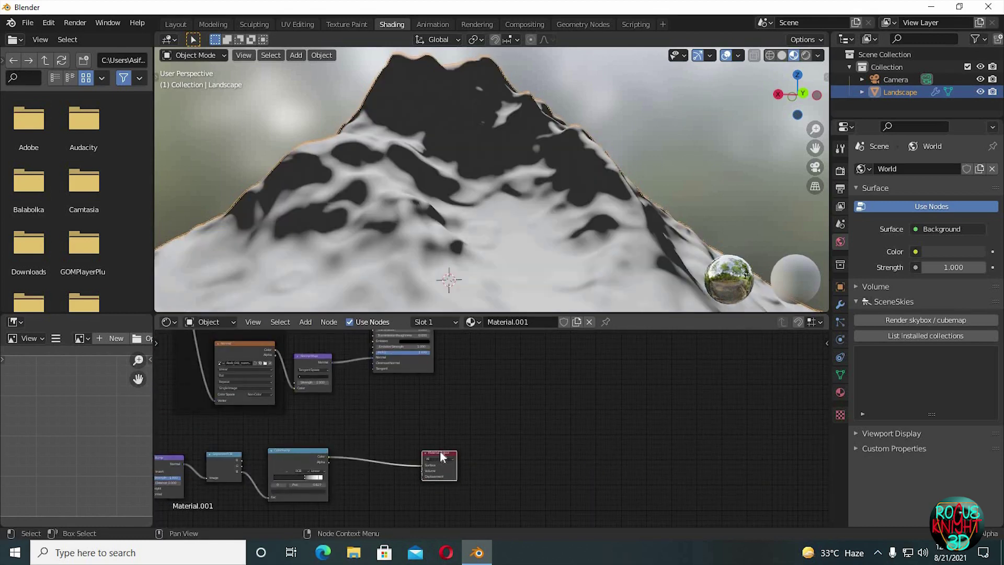
pyautogui.press('g')
pyautogui.click(595, 451)
# Insert a Mix Shader node between the slope mask's ColorRamp and its Material Output.
pyautogui.moveTo(634, 446); pyautogui.dragTo(461, 423, button='middle')
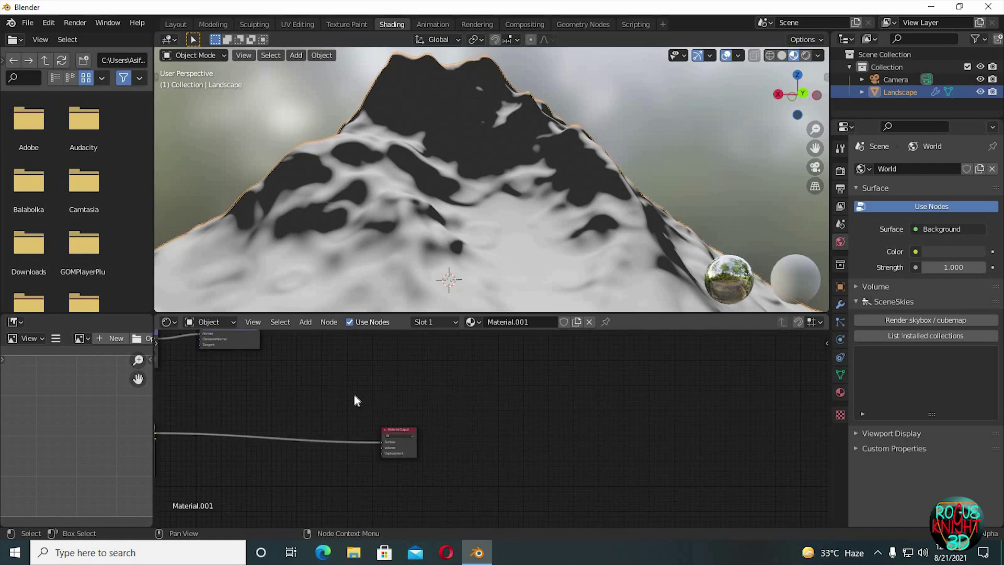
pyautogui.hotkey('shift', 'a')
pyautogui.write('mix')
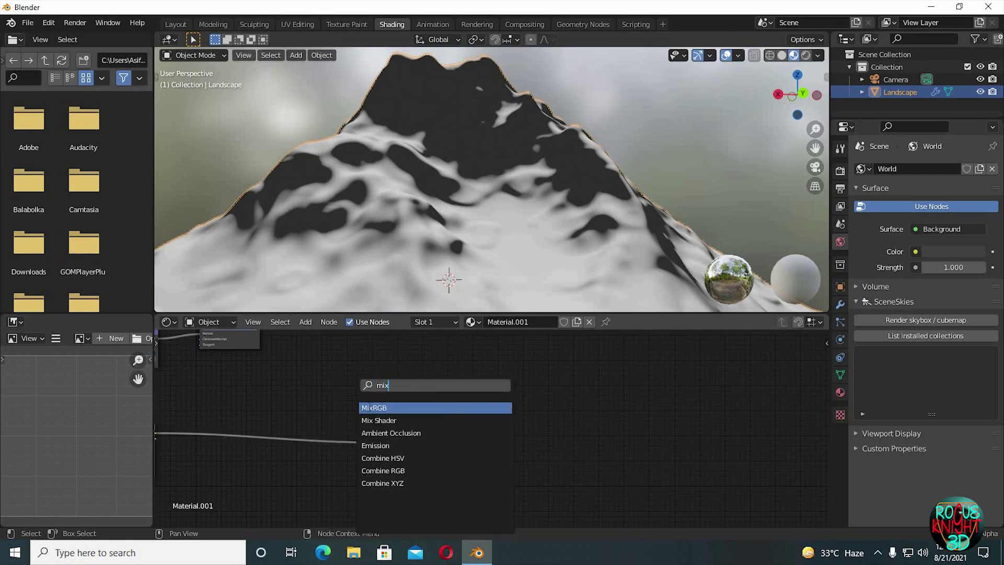
pyautogui.click(361, 420)
pyautogui.click(329, 445)
pyautogui.moveTo(369, 490); pyautogui.dragTo(458, 454, button='middle')
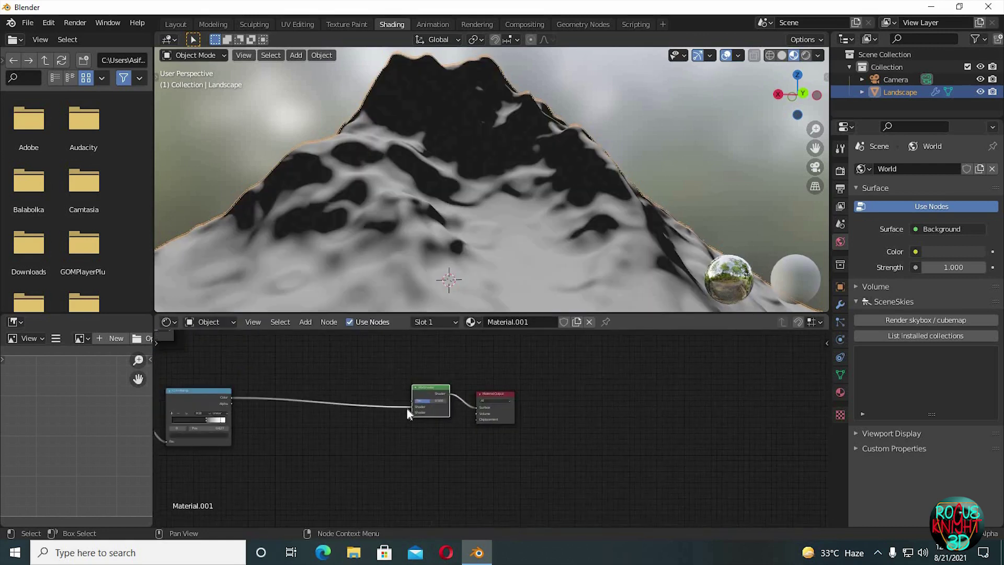
# Detach the ColorRamp from the Mix Shader's shader socket and connect the rock Principled BSDF to the Mix Shader.
pyautogui.moveTo(407, 410); pyautogui.dragTo(391, 418)
pyautogui.scroll(-7, 391, 422)
pyautogui.moveTo(391, 422); pyautogui.dragTo(297, 503, button='middle')
pyautogui.moveTo(320, 361); pyautogui.dragTo(410, 464)
pyautogui.moveTo(224, 475); pyautogui.dragTo(283, 448, button='middle')
pyautogui.moveTo(214, 455); pyautogui.dragTo(411, 443)
# Connect the snow Principled BSDF output to the Mix Shader's remaining shader input.
pyautogui.moveTo(489, 400); pyautogui.dragTo(485, 513, button='middle')
pyautogui.scroll(3, 449, 449)
pyautogui.moveTo(434, 417); pyautogui.dragTo(472, 482, button='middle')
pyautogui.scroll(-3, 456, 453)
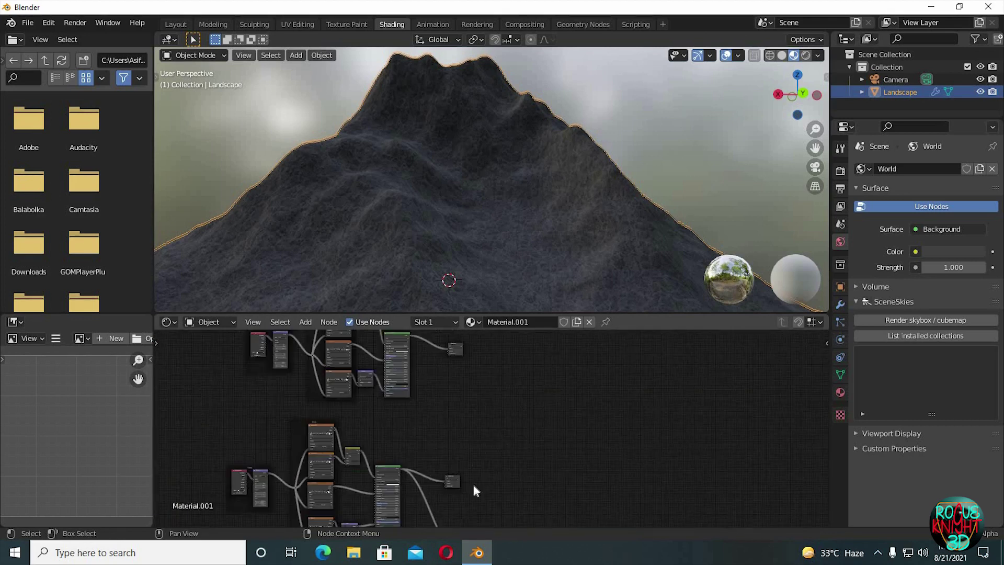
pyautogui.moveTo(447, 417)
pyautogui.mouseDown(button='middle')
pyautogui.moveTo(390, 380)
pyautogui.moveTo(444, 417)
pyautogui.moveTo(433, 406)
pyautogui.mouseUp(button='middle')
pyautogui.scroll(-4, 428, 409)
pyautogui.moveTo(385, 343); pyautogui.dragTo(422, 487)
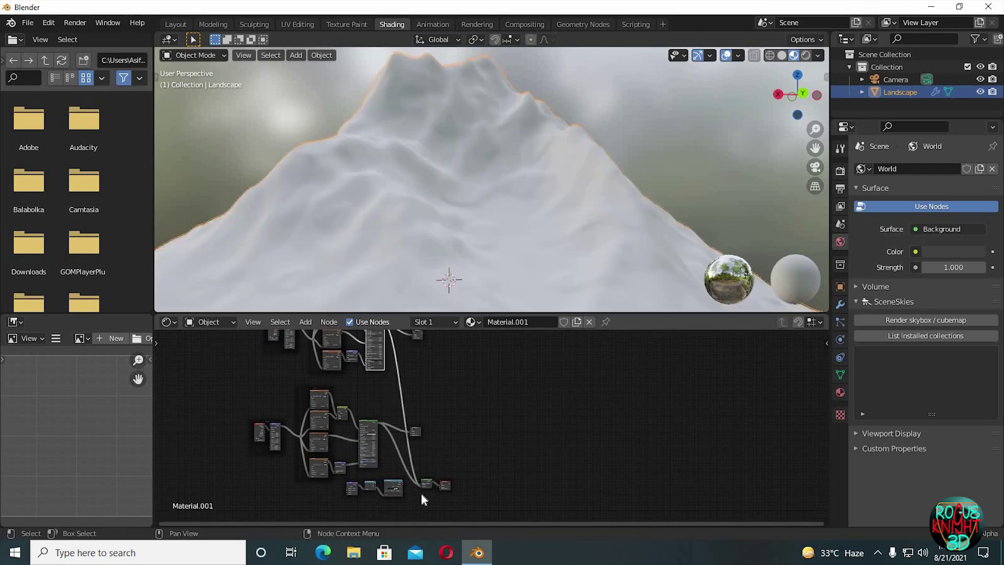
# Connect the slope mask ColorRamp's Color output to the Mix Shader's Fac input.
pyautogui.scroll(6, 420, 496)
pyautogui.moveTo(393, 490); pyautogui.dragTo(473, 489, button='middle')
pyautogui.scroll(6, 437, 391)
pyautogui.moveTo(333, 434); pyautogui.dragTo(406, 441)
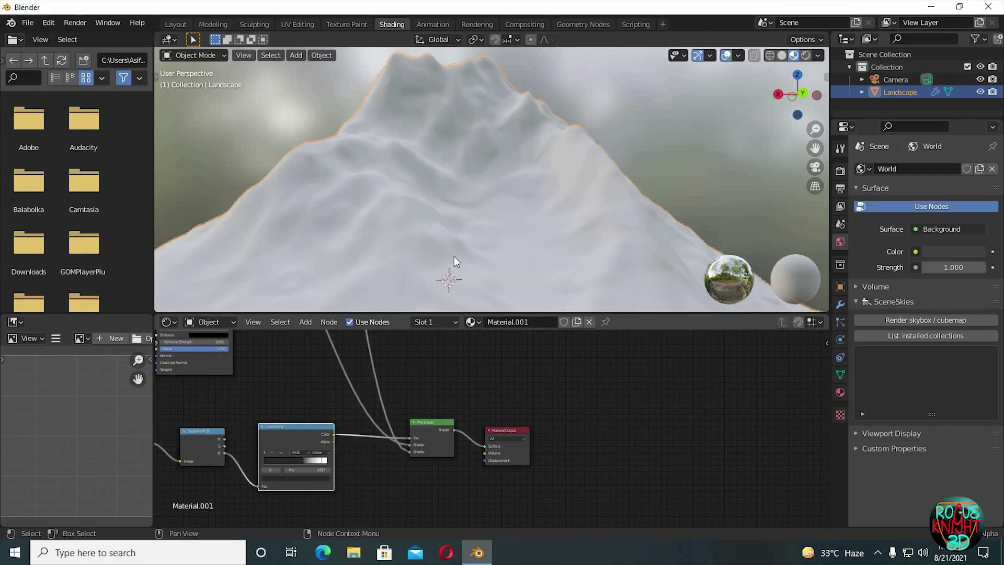
# Swap the snow and rock links between the Mix Shader's two shader inputs.
pyautogui.scroll(-4, 454, 256)
pyautogui.moveTo(458, 236); pyautogui.dragTo(360, 259, button='middle')
pyautogui.moveTo(410, 451); pyautogui.dragTo(408, 446)
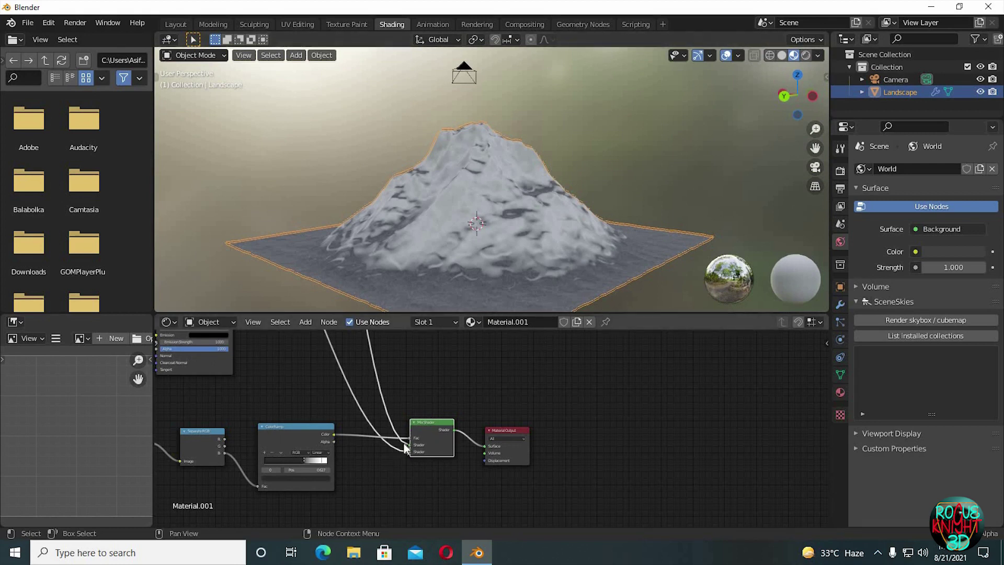
pyautogui.moveTo(409, 445); pyautogui.dragTo(409, 453)
pyautogui.moveTo(484, 236); pyautogui.dragTo(473, 236, button='middle')
# Move the white stop of the slope mask's ColorRamp to about 0.87.
pyautogui.scroll(7, 353, 472)
pyautogui.moveTo(382, 475); pyautogui.dragTo(434, 460, button='middle')
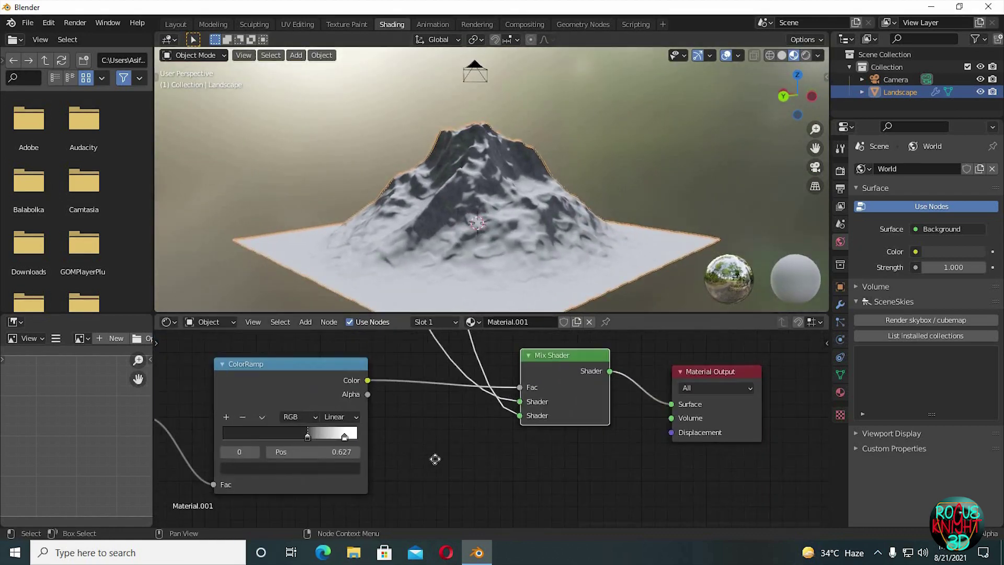
pyautogui.click(354, 432)
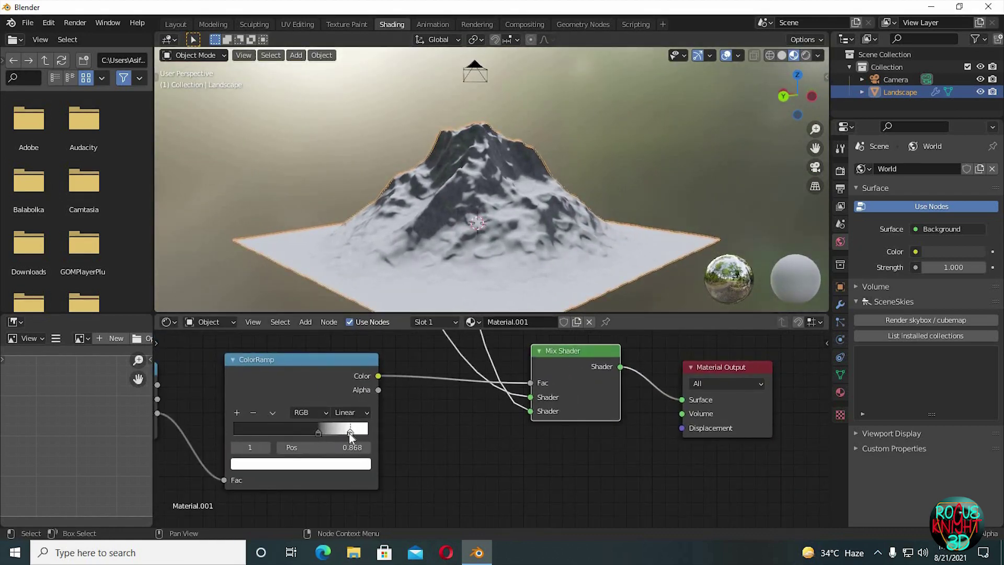
pyautogui.moveTo(348, 433); pyautogui.dragTo(323, 435)
# List the installed SceneSkies collections for the world and enable Color tweaking on the sample sky.
pyautogui.scroll(-8, 329, 454)
pyautogui.moveTo(330, 458); pyautogui.dragTo(401, 470, button='middle')
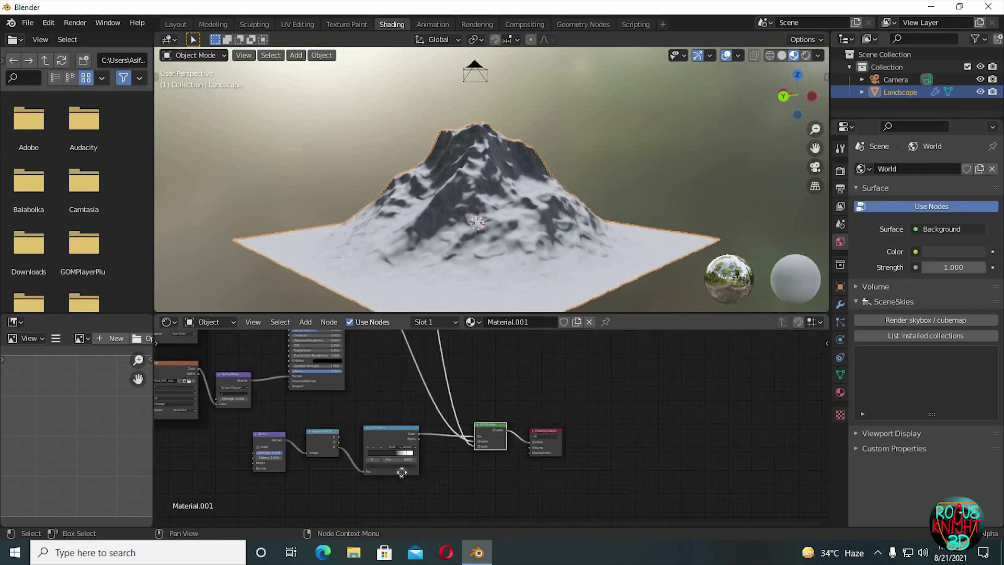
pyautogui.scroll(-7, 413, 465)
pyautogui.moveTo(473, 437); pyautogui.dragTo(421, 486, button='middle')
pyautogui.scroll(-1, 421, 485)
pyautogui.moveTo(700, 412); pyautogui.dragTo(737, 373, button='middle')
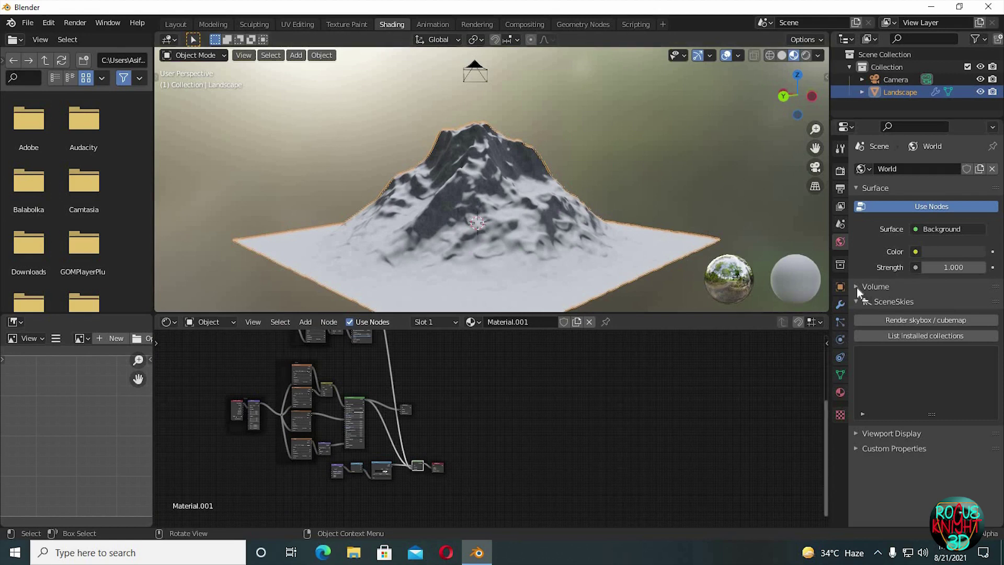
pyautogui.click(924, 336)
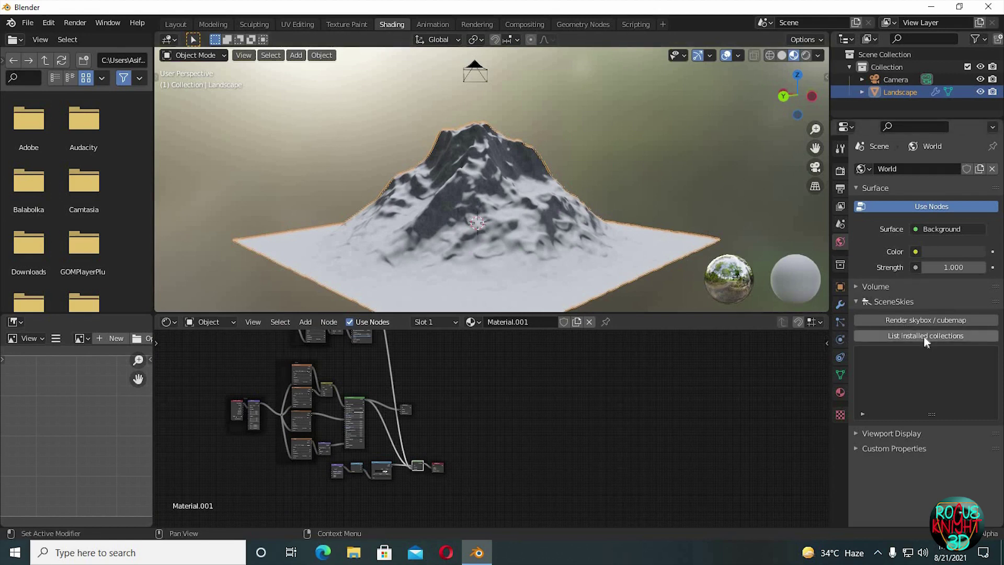
pyautogui.scroll(-6, 921, 368)
pyautogui.click(870, 360)
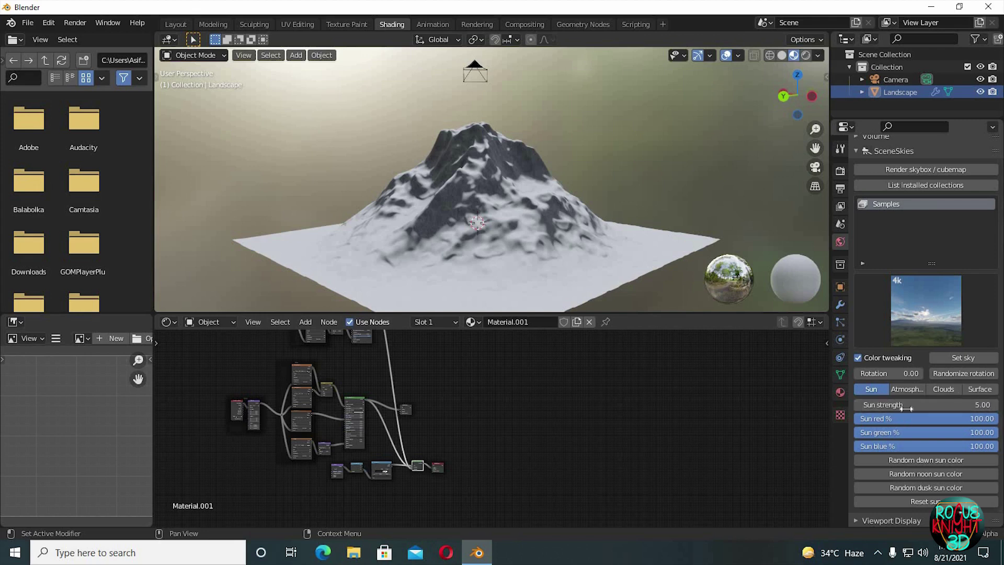
# Set the sky's Sun strength to 7 and apply the sky to the world.
pyautogui.click(972, 409)
pyautogui.write('7')
pyautogui.press('Return')
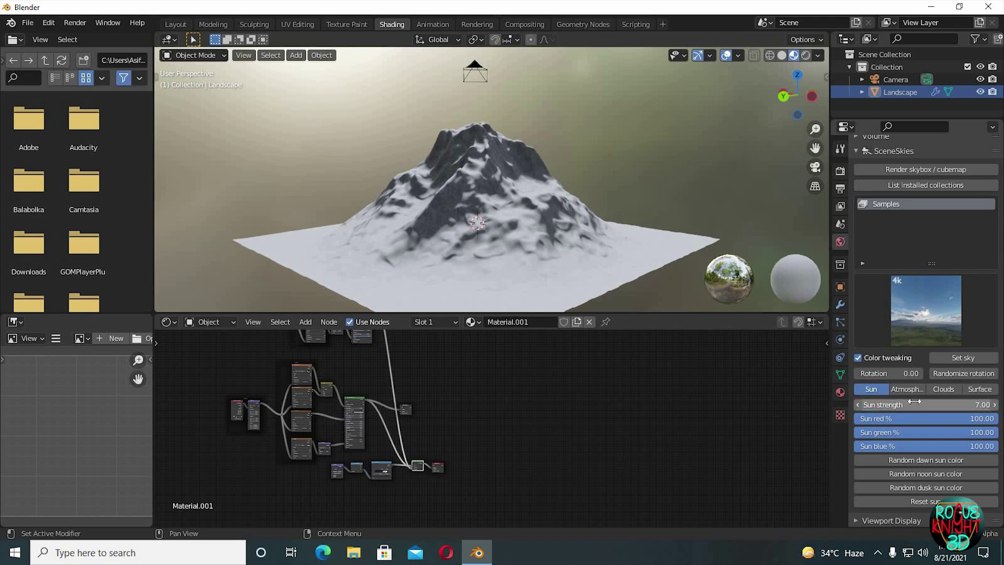
pyautogui.click(960, 360)
# Enable Scene World in the viewport shading options to display the sky behind the landscape.
pyautogui.click(819, 56)
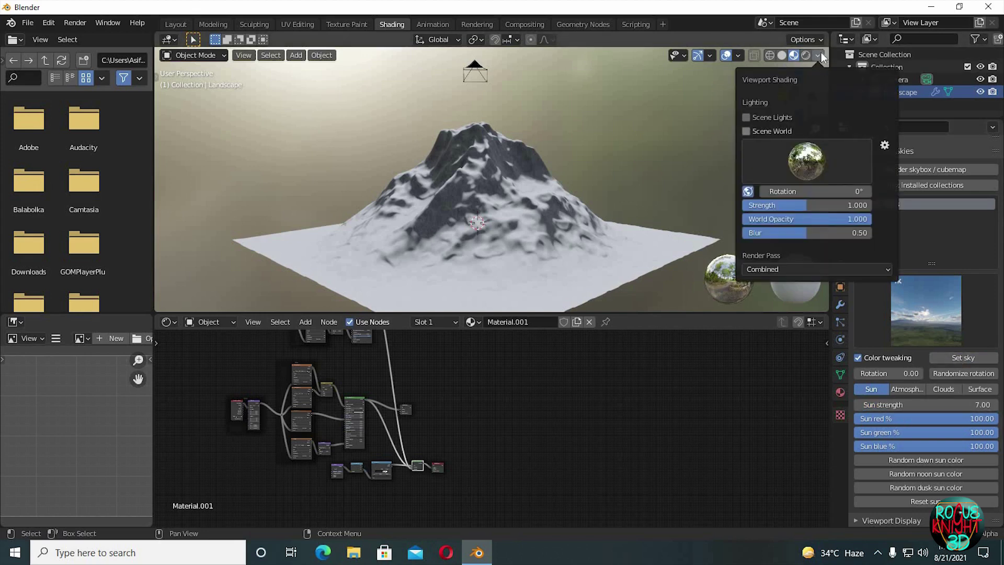
pyautogui.click(747, 131)
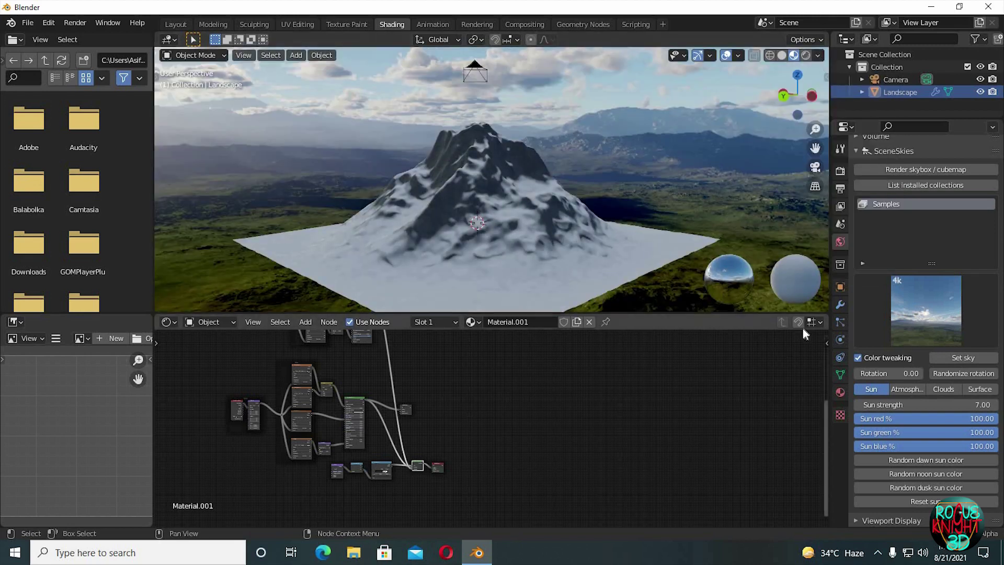
pyautogui.moveTo(895, 374); pyautogui.dragTo(894, 374)
# Frame the whole mountain against the sky and align the camera to that view.
pyautogui.moveTo(685, 202); pyautogui.dragTo(675, 210, button='middle')
pyautogui.scroll(2, 675, 210)
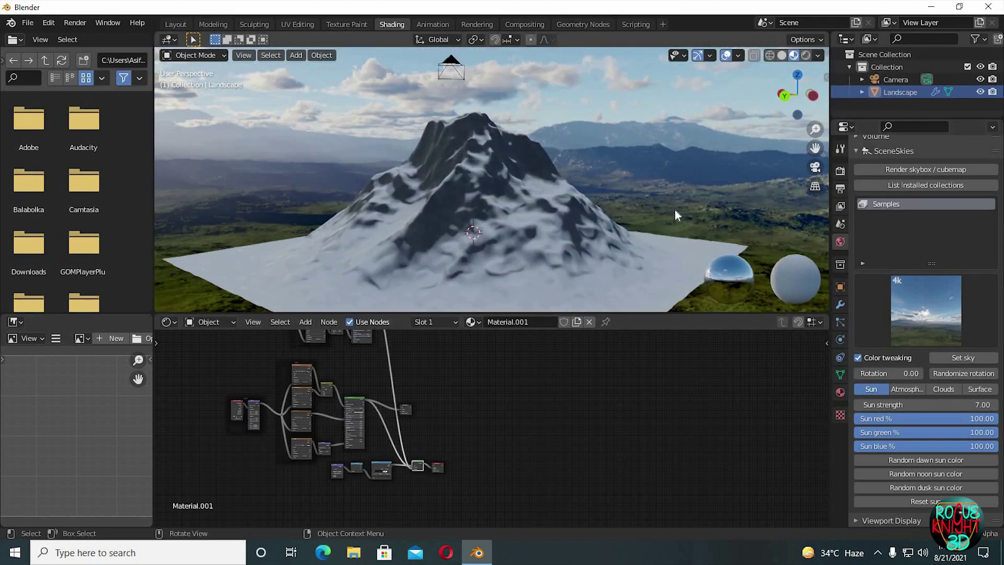
pyautogui.moveTo(892, 373); pyautogui.dragTo(894, 373)
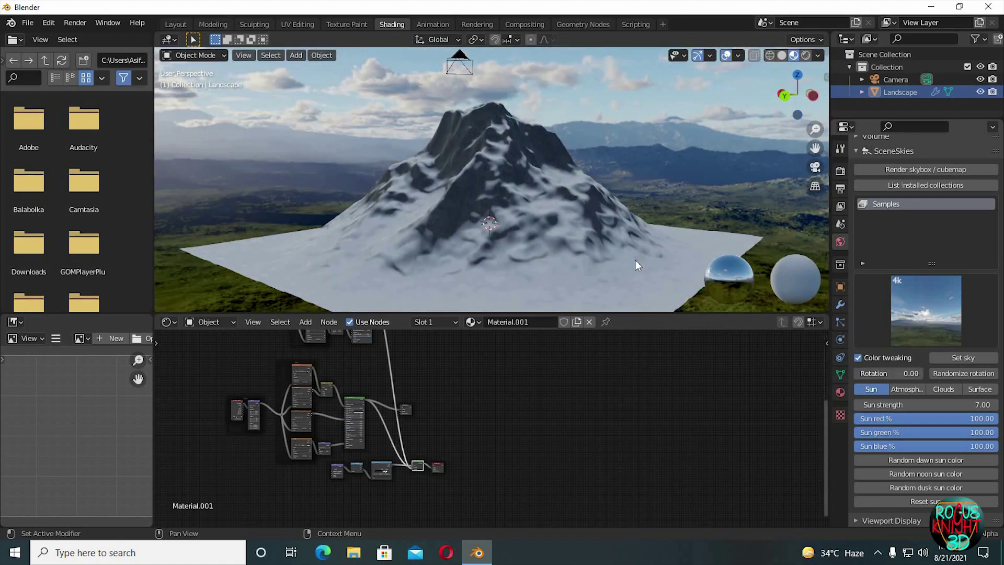
pyautogui.moveTo(545, 369); pyautogui.dragTo(562, 414, button='middle')
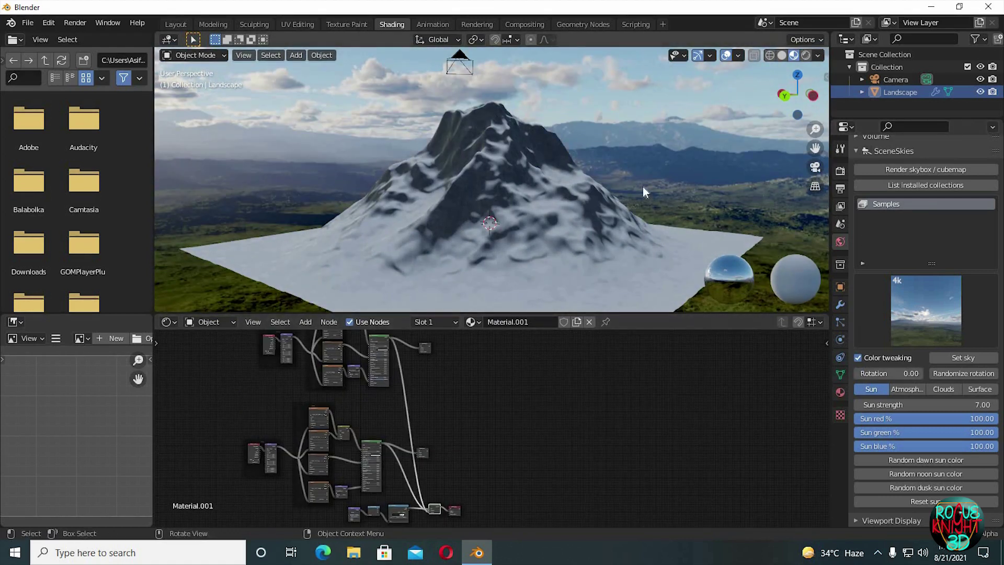
pyautogui.press('ctrl+alt+KP_0')
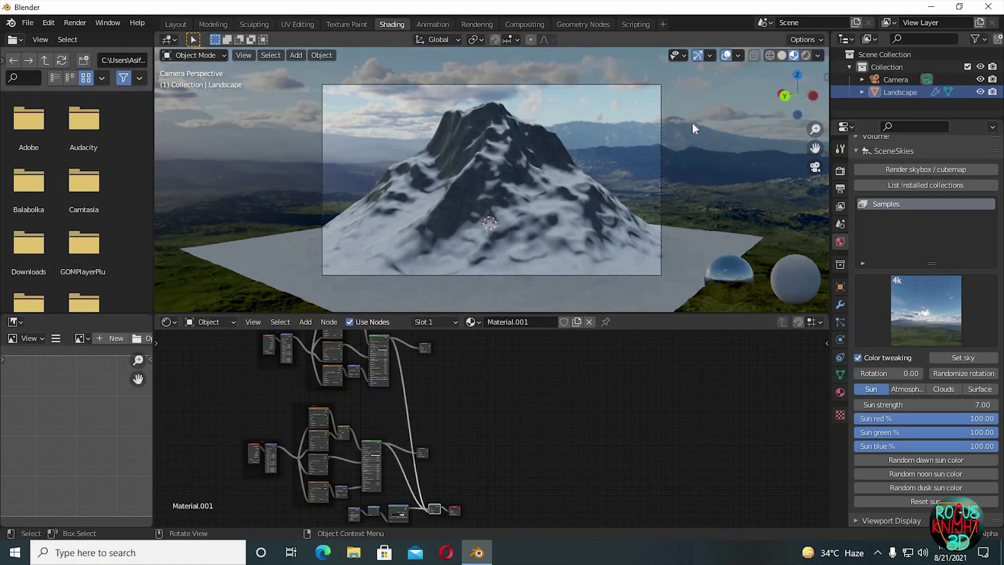
# Set the camera's focal length to 35 mm and its Passepartout opacity to 1.000.
pyautogui.click(662, 112)
pyautogui.click(841, 340)
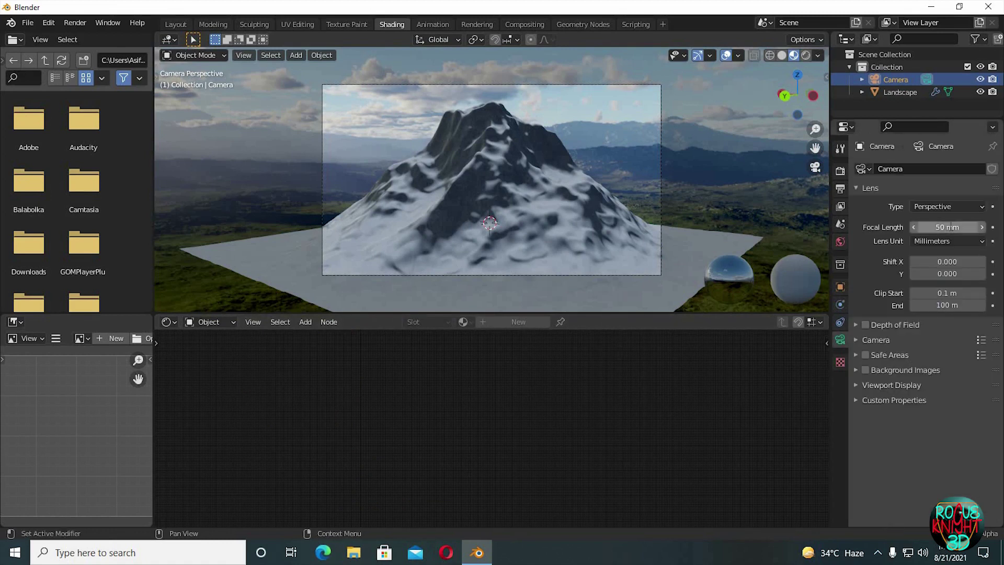
pyautogui.click(952, 227)
pyautogui.write('35')
pyautogui.press('Return')
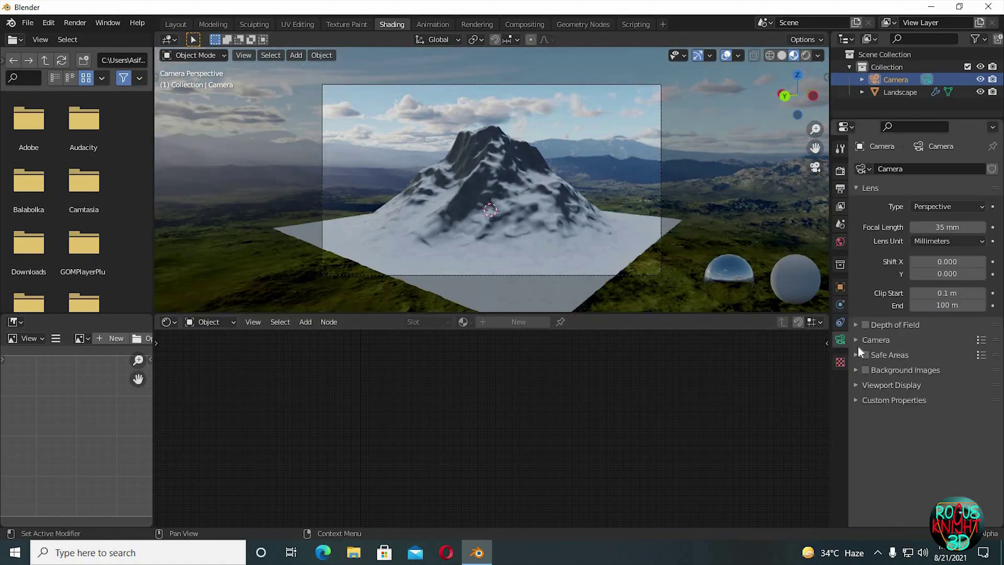
pyautogui.click(860, 385)
pyautogui.moveTo(952, 476); pyautogui.dragTo(990, 477)
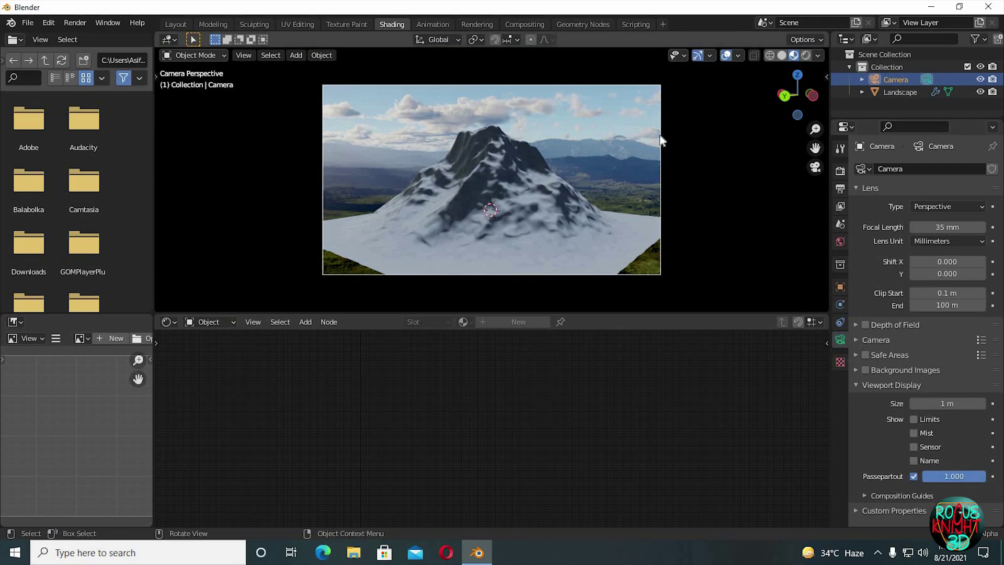
# Move the camera closer to the mountain along its local Z axis and tilt it about its local X axis.
pyautogui.press('g')
pyautogui.press('z')
pyautogui.press('z')
pyautogui.click(683, 173)
pyautogui.press('r')
pyautogui.press('x')
pyautogui.press('x')
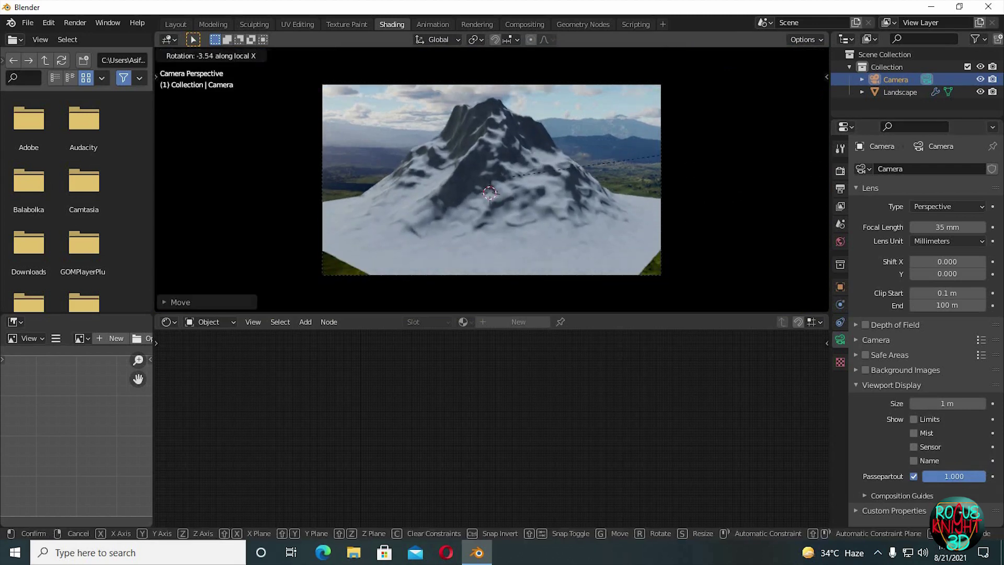
pyautogui.click(691, 175)
# Lower the camera along the global Z axis and adjust its distance along its local Z axis.
pyautogui.press('g')
pyautogui.press('z')
pyautogui.click(684, 194)
pyautogui.press('g')
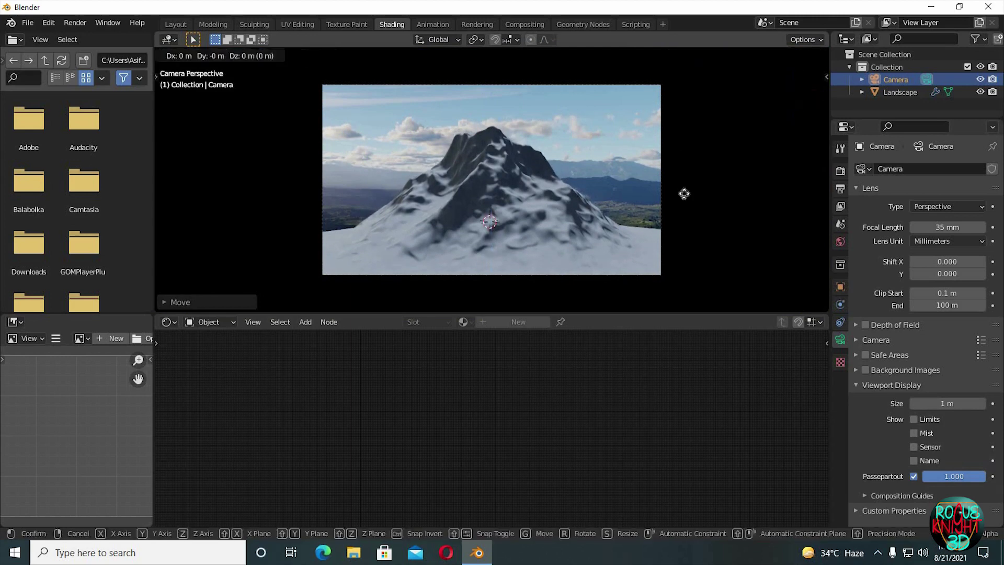
pyautogui.press('z')
pyautogui.press('z')
pyautogui.click(683, 201)
# Fine-tune the camera framing with a slight local X rotation and a small vertical move.
pyautogui.press('r')
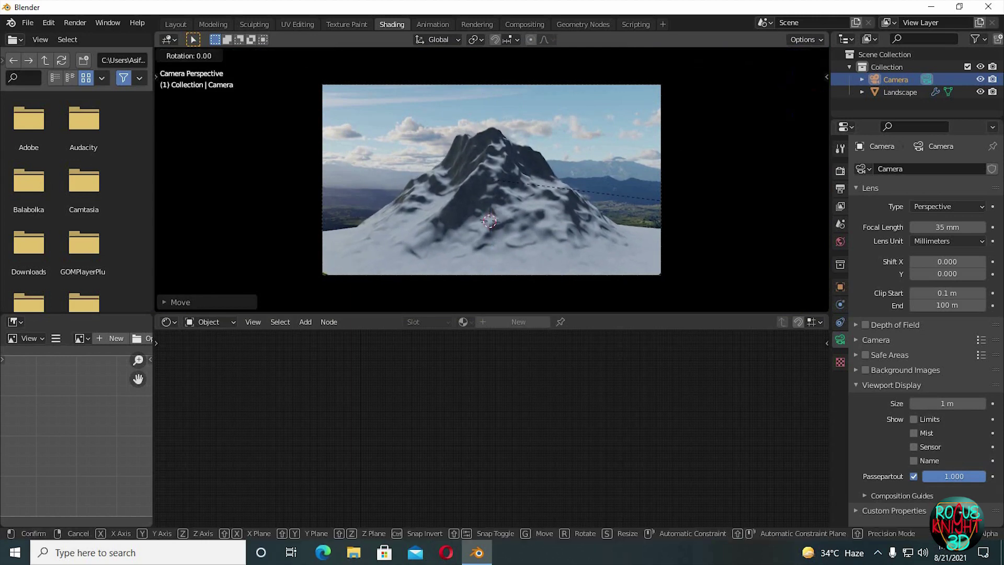
pyautogui.press('x')
pyautogui.press('x')
pyautogui.click(682, 196)
pyautogui.press('g')
pyautogui.press('z')
pyautogui.click(687, 190)
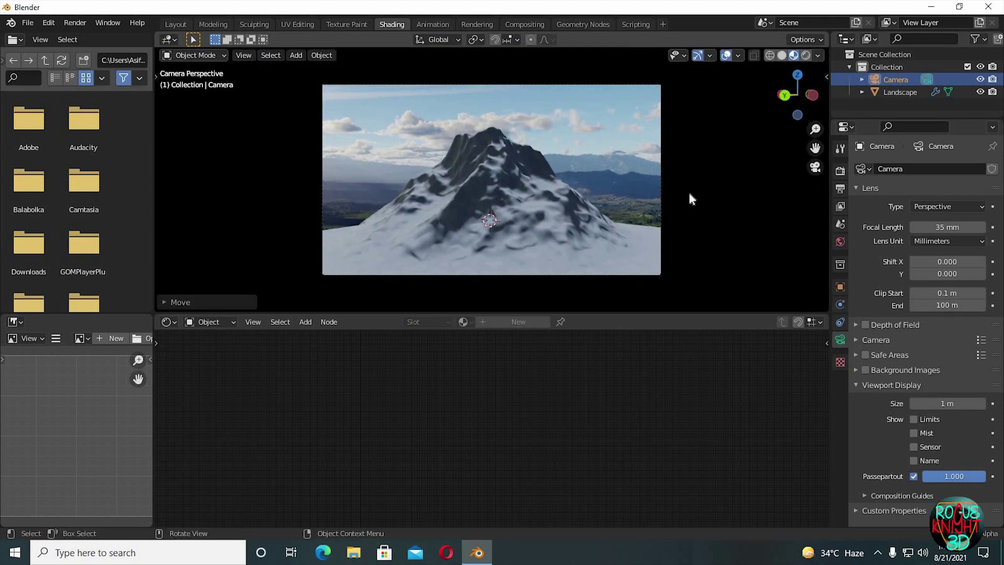
# Switch the render engine to Cycles.
pyautogui.click(840, 171)
pyautogui.click(933, 170)
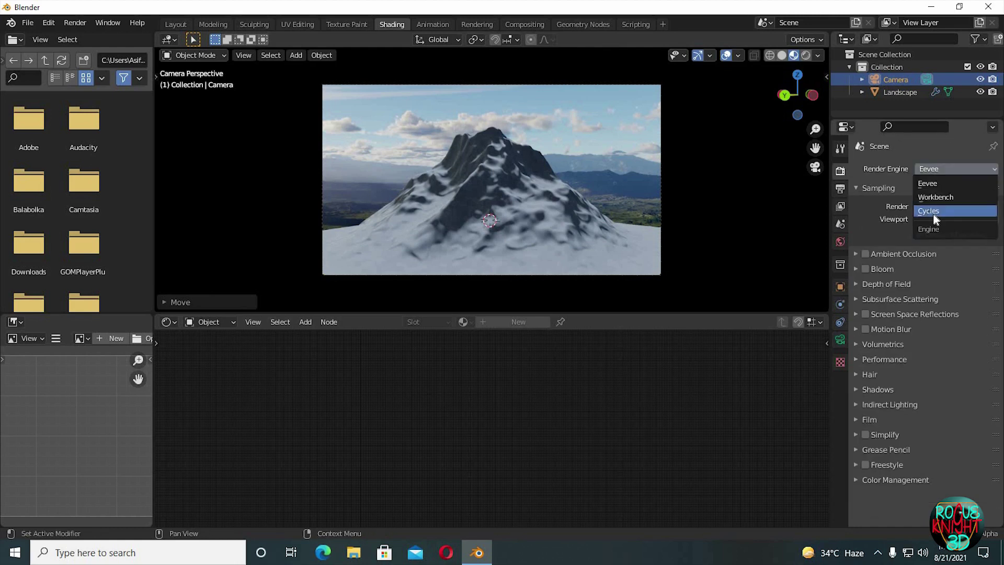
pyautogui.click(933, 213)
# Set the landscape material's displacement method to Displacement and Bump.
pyautogui.click(729, 299)
pyautogui.click(840, 392)
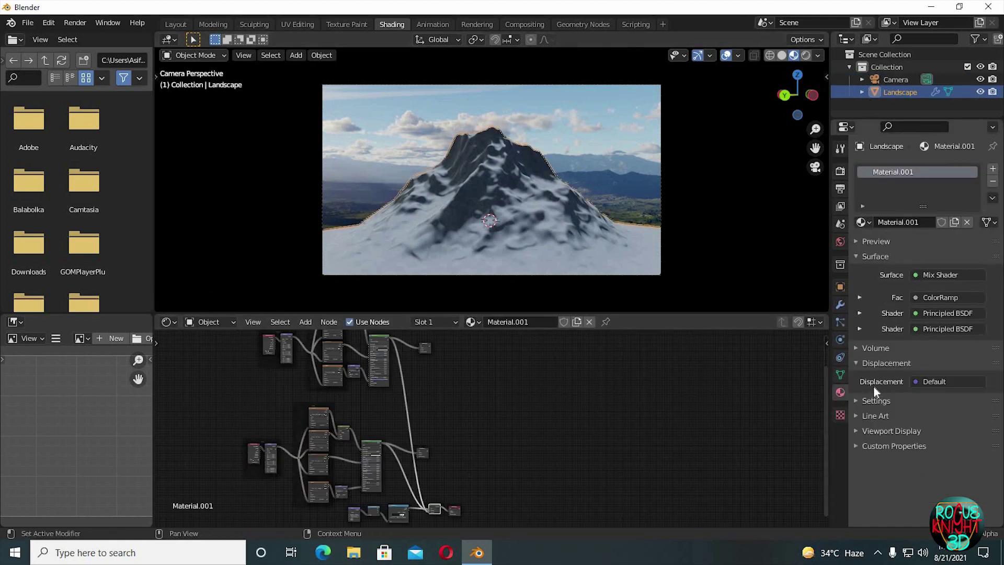
pyautogui.click(867, 402)
pyautogui.click(958, 484)
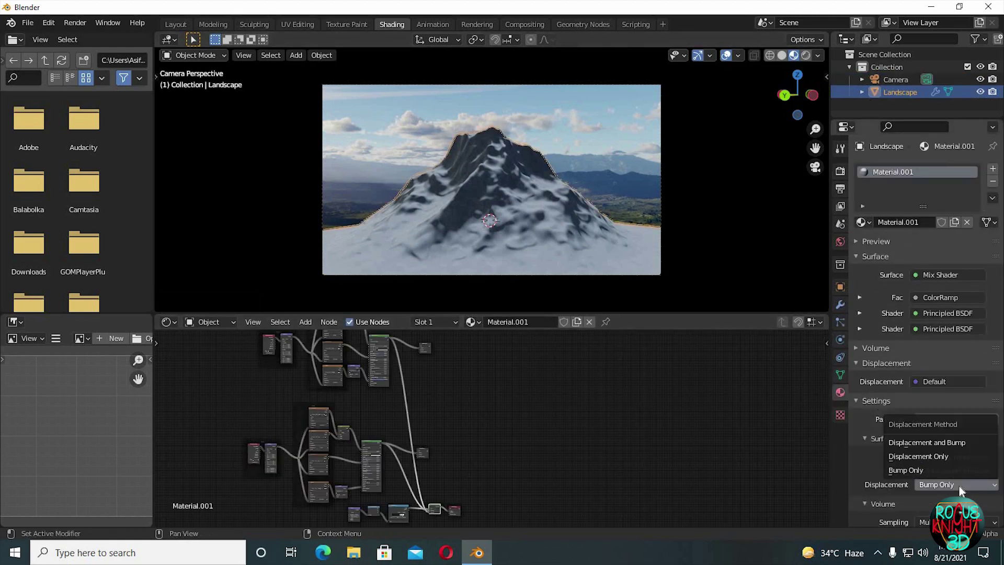
pyautogui.click(936, 445)
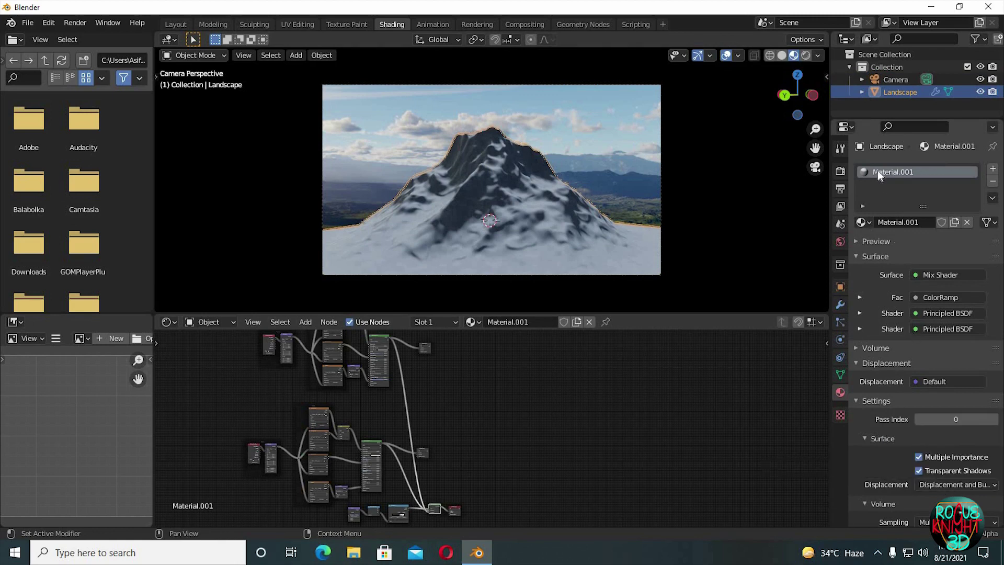
# Switch the viewport to Rendered shading and examine the snow and rock blend on the mountain.
pyautogui.click(840, 171)
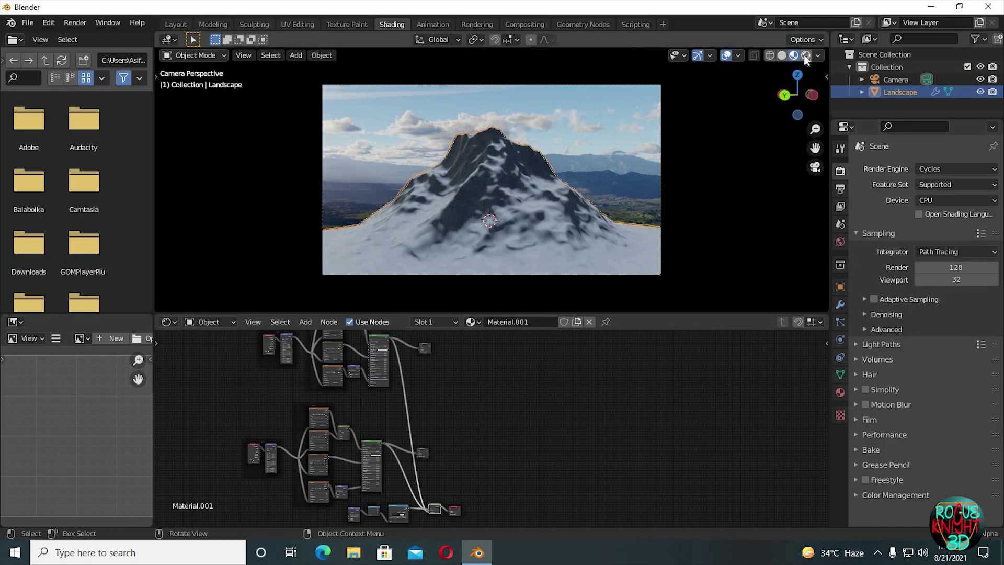
pyautogui.click(806, 54)
pyautogui.moveTo(725, 142); pyautogui.dragTo(605, 215, button='middle')
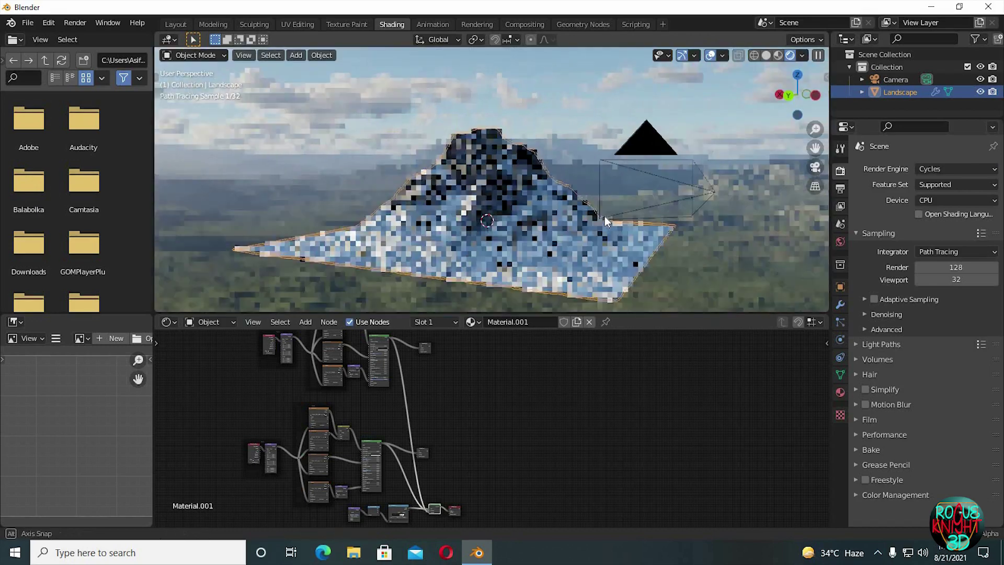
pyautogui.scroll(7, 434, 491)
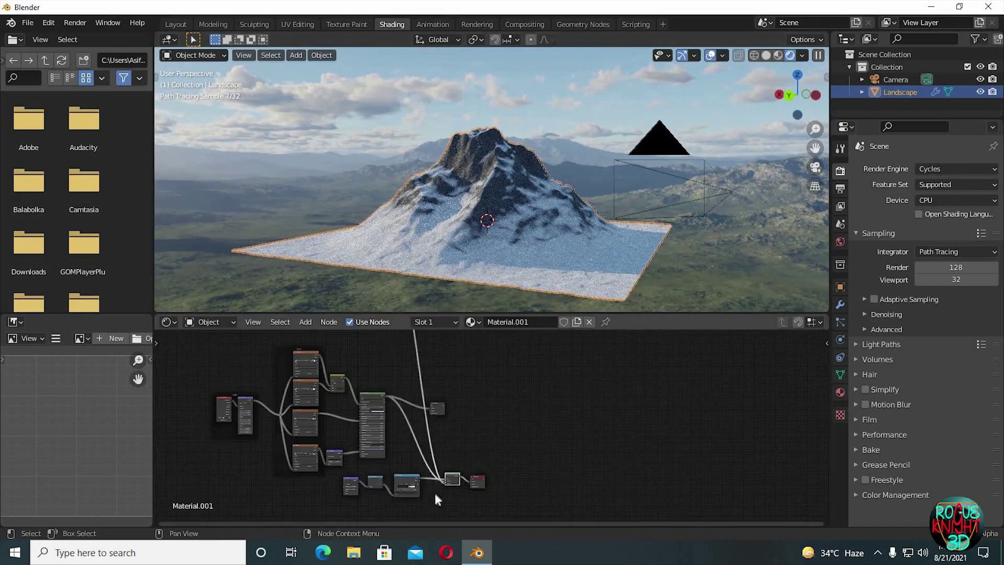
pyautogui.moveTo(494, 390); pyautogui.dragTo(485, 418, button='middle')
pyautogui.moveTo(612, 249)
pyautogui.mouseDown(button='middle')
pyautogui.moveTo(548, 252)
pyautogui.moveTo(615, 244)
pyautogui.mouseUp(button='middle')
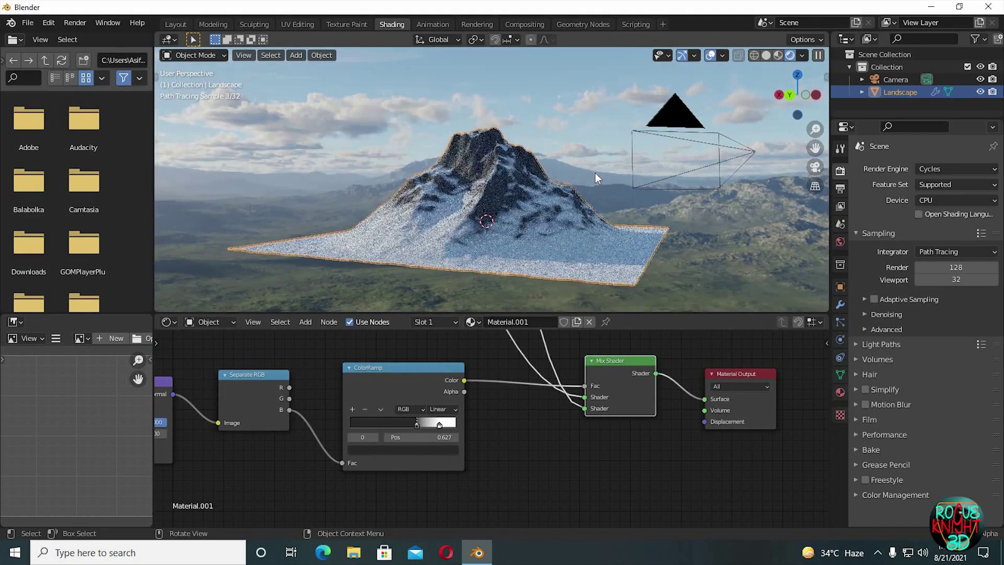
# Look through the camera and select it for reframing.
pyautogui.scroll(5, 596, 171)
pyautogui.press('KP_0')
pyautogui.click(660, 136)
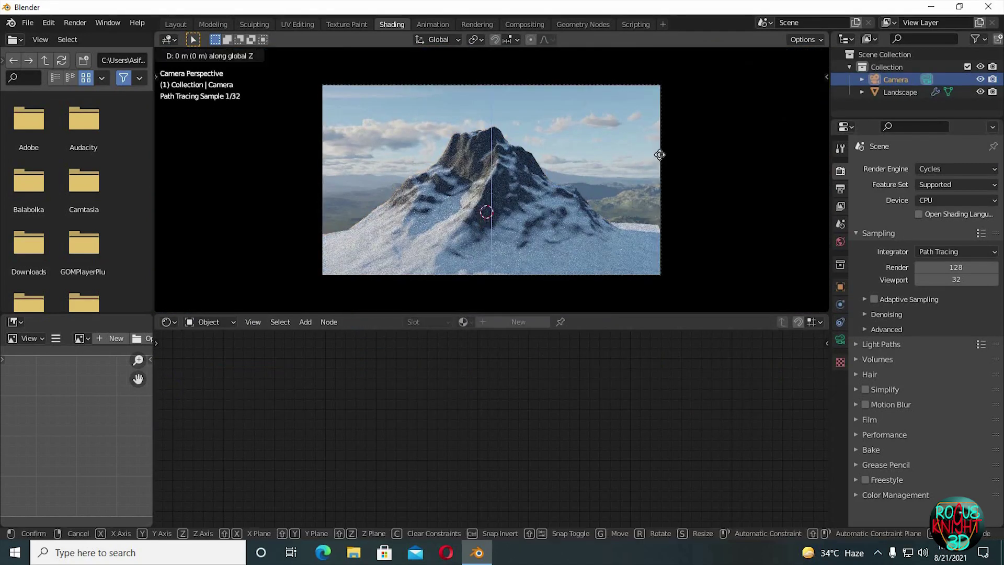
pyautogui.press('g')
pyautogui.rightClick(684, 128)
pyautogui.press('r')
pyautogui.press('x')
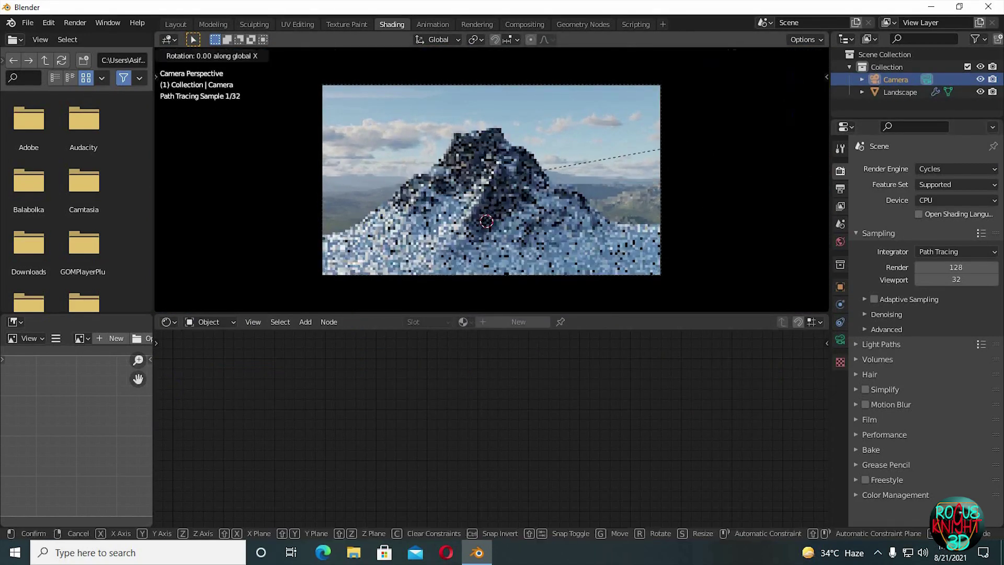
pyautogui.rightClick(681, 130)
pyautogui.press('g')
pyautogui.press('z')
pyautogui.rightClick(681, 146)
pyautogui.click(675, 150)
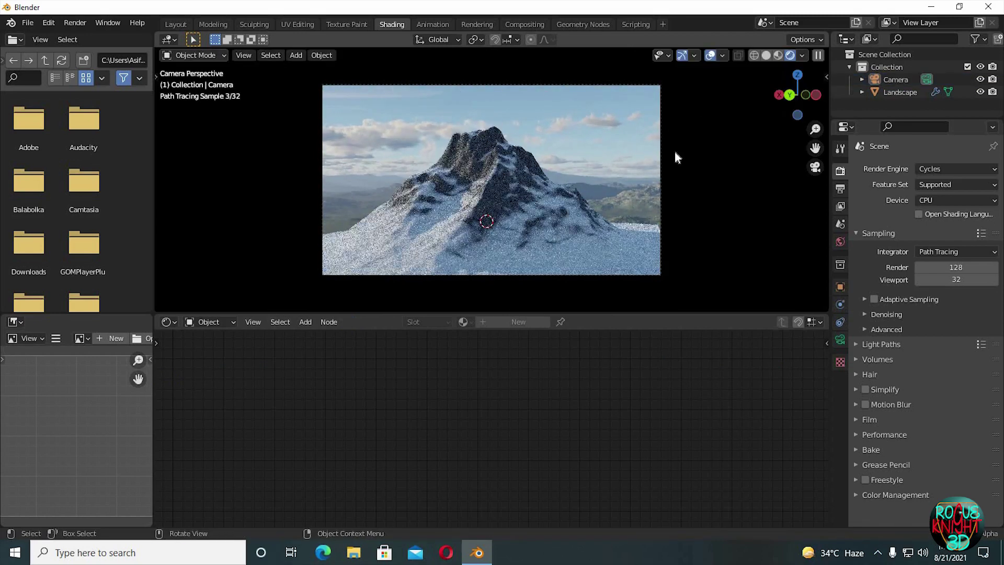
# Move the camera slightly downward so the mountain sits a little higher in the frame, checking it in camera view.
pyautogui.click(662, 155)
pyautogui.press('g')
pyautogui.click(685, 166)
pyautogui.press('g')
pyautogui.click(710, 127)
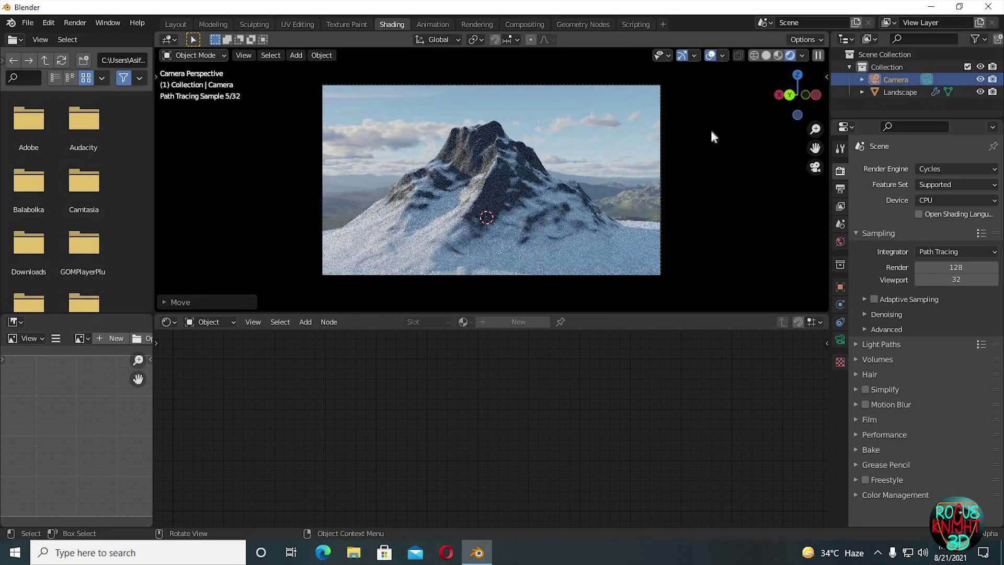
pyautogui.moveTo(711, 128); pyautogui.dragTo(693, 133, button='middle')
pyautogui.press('KP_0')
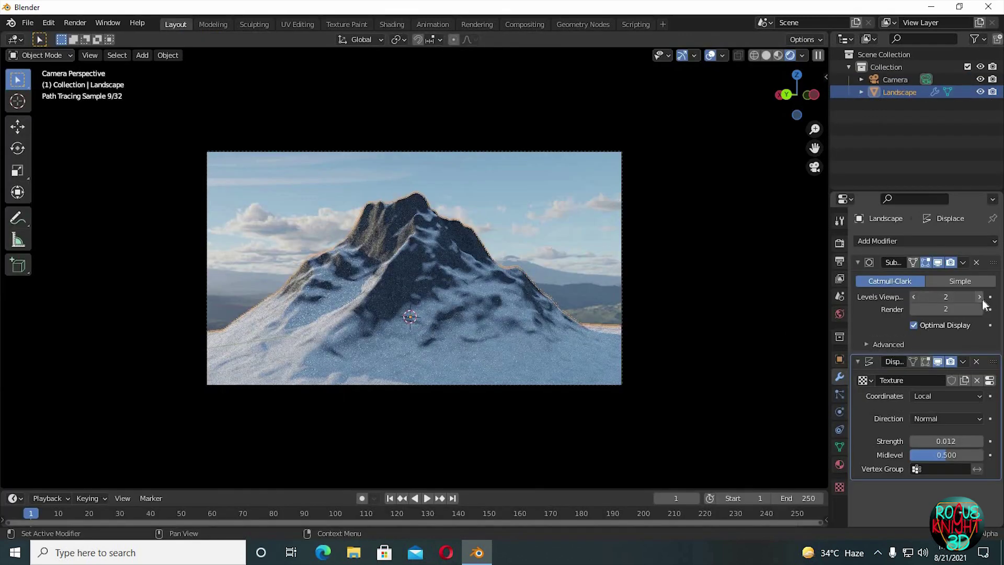
# Increase the viewport level of the landscape's Subdivision modifier by one.
pyautogui.click(981, 298)
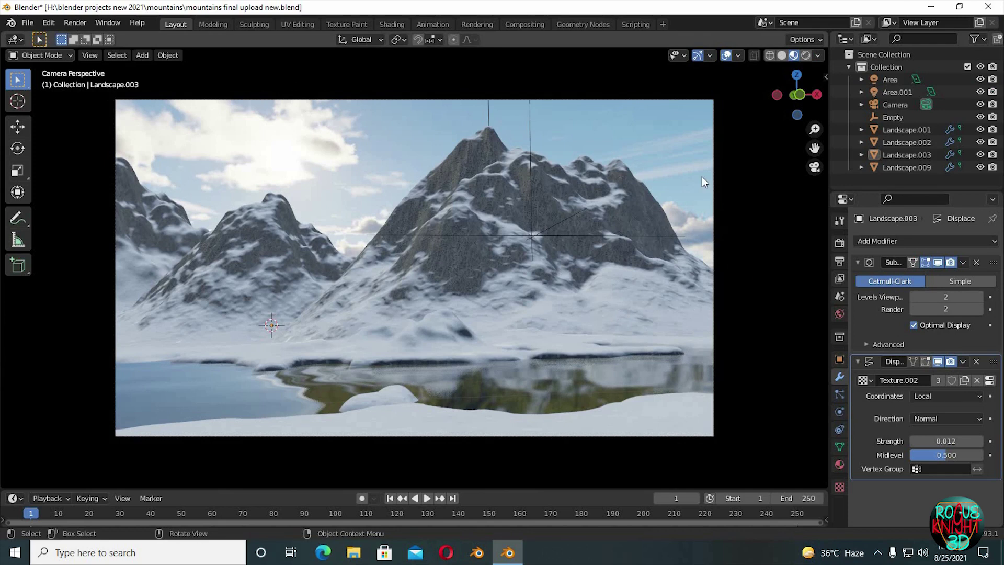
# Inspect the Subdivision and Displace modifier settings of the large main mountain in the finished lake scene.
pyautogui.click(681, 228)
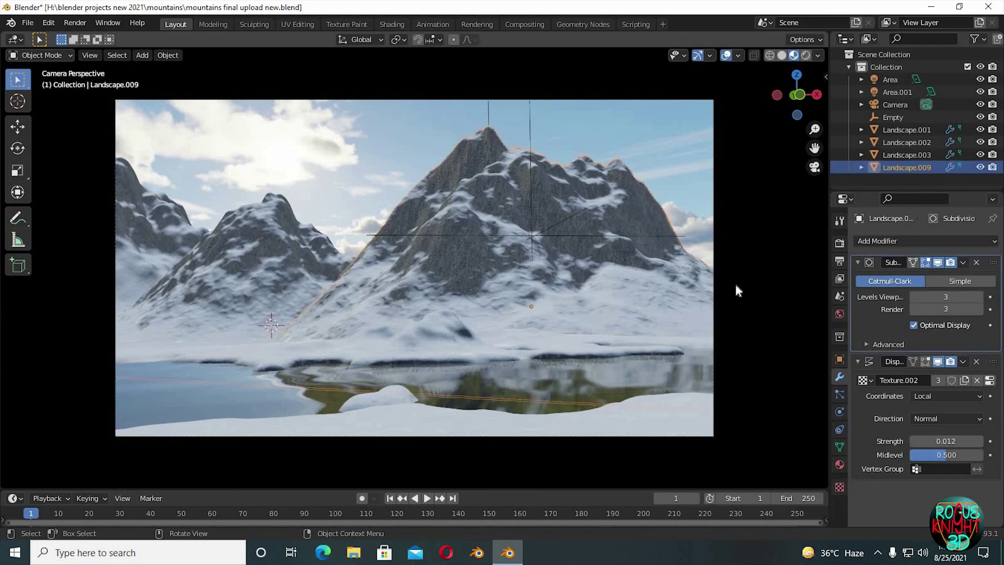
pyautogui.click(748, 281)
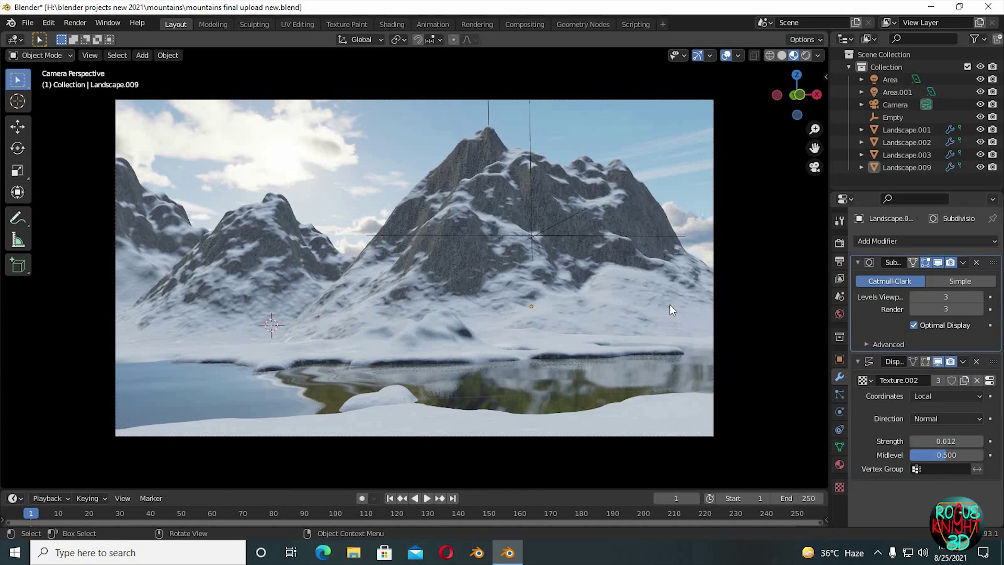